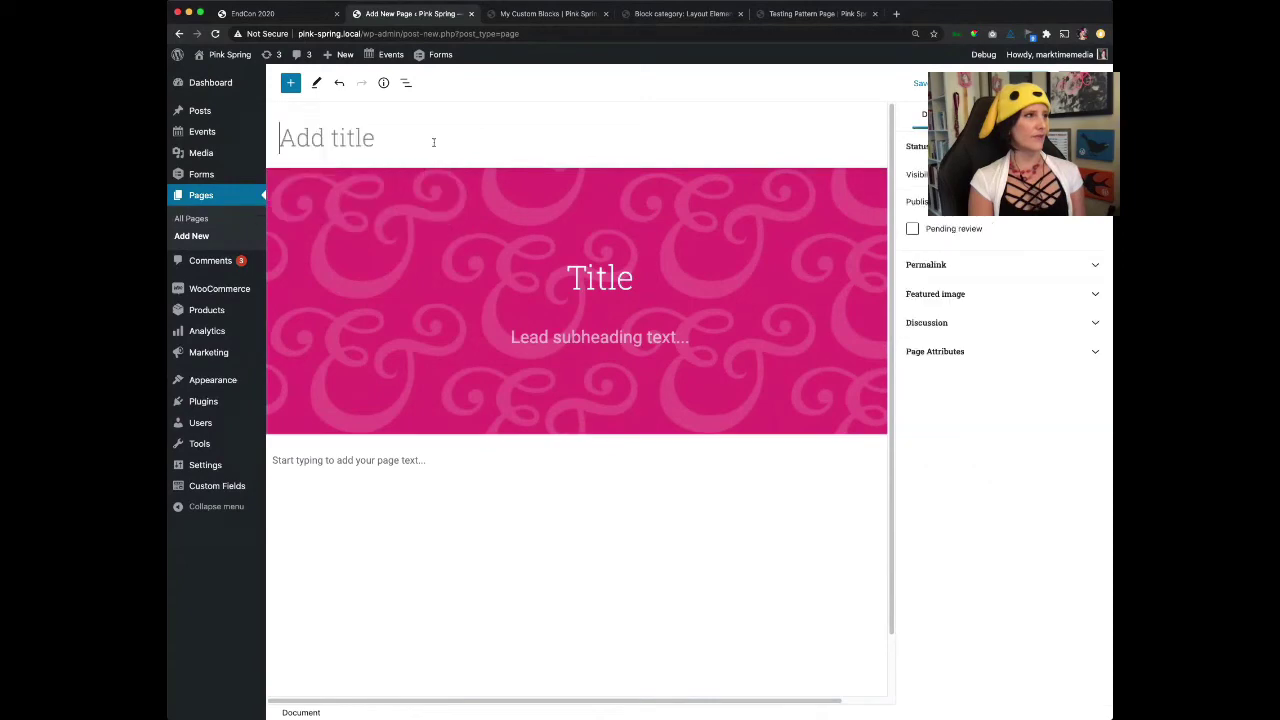
Examine the cover block's options and the page headline block inside it.
click(447, 147)
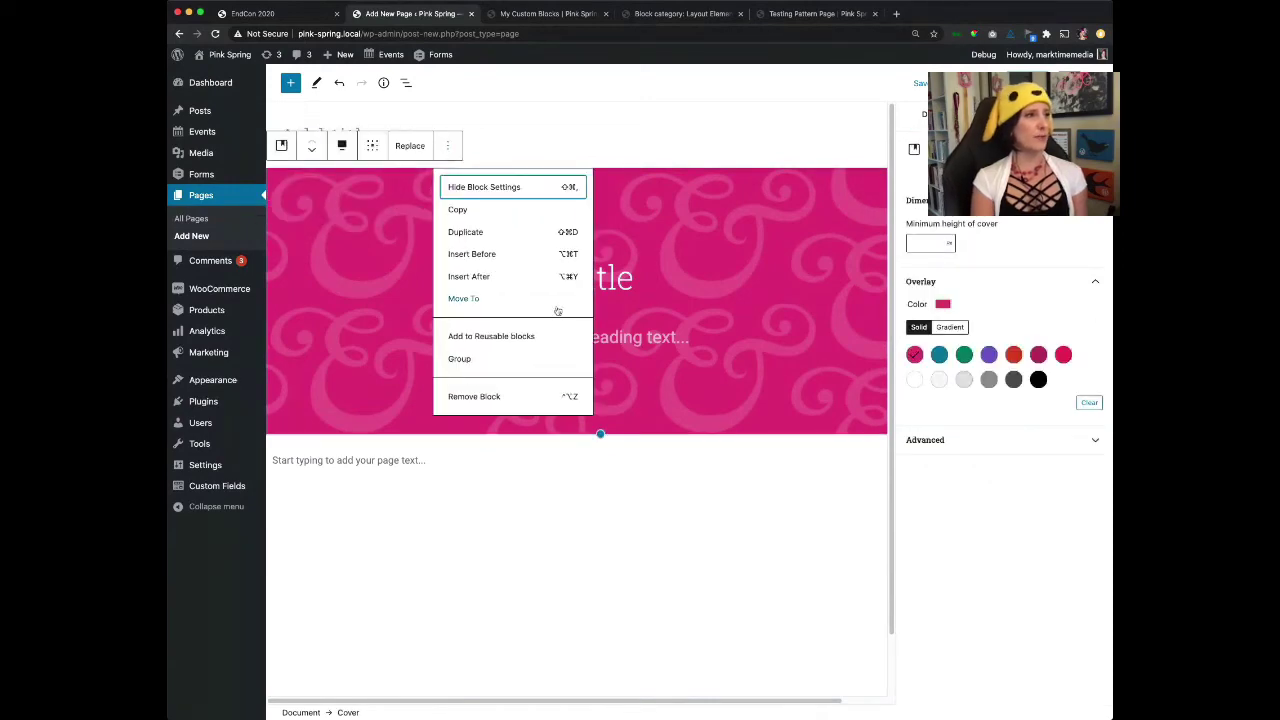
click(600, 335)
click(604, 232)
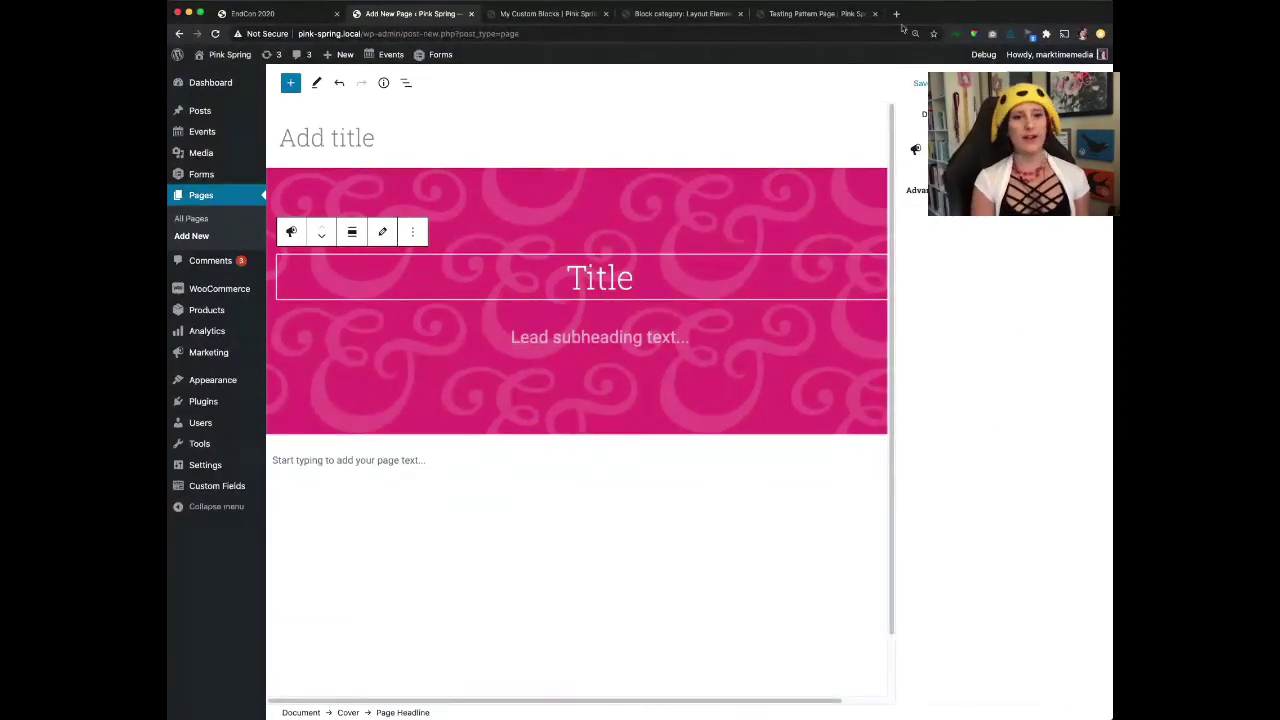
click(701, 205)
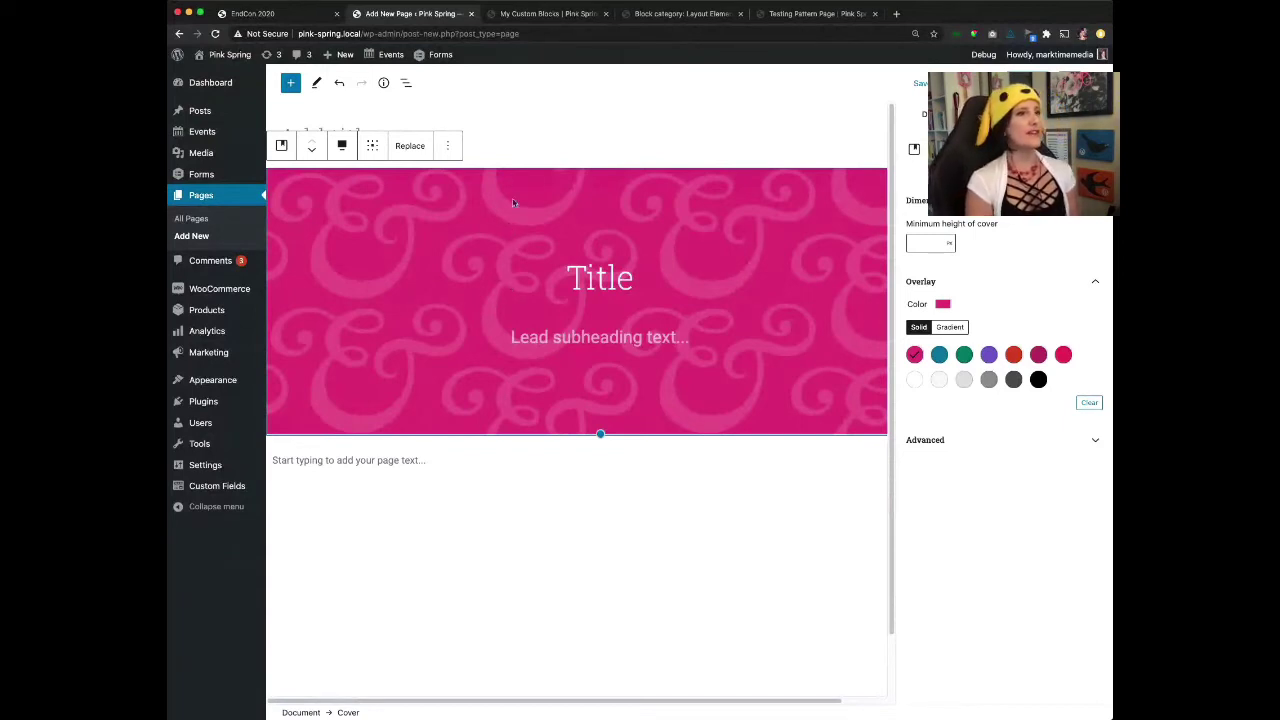
click(447, 146)
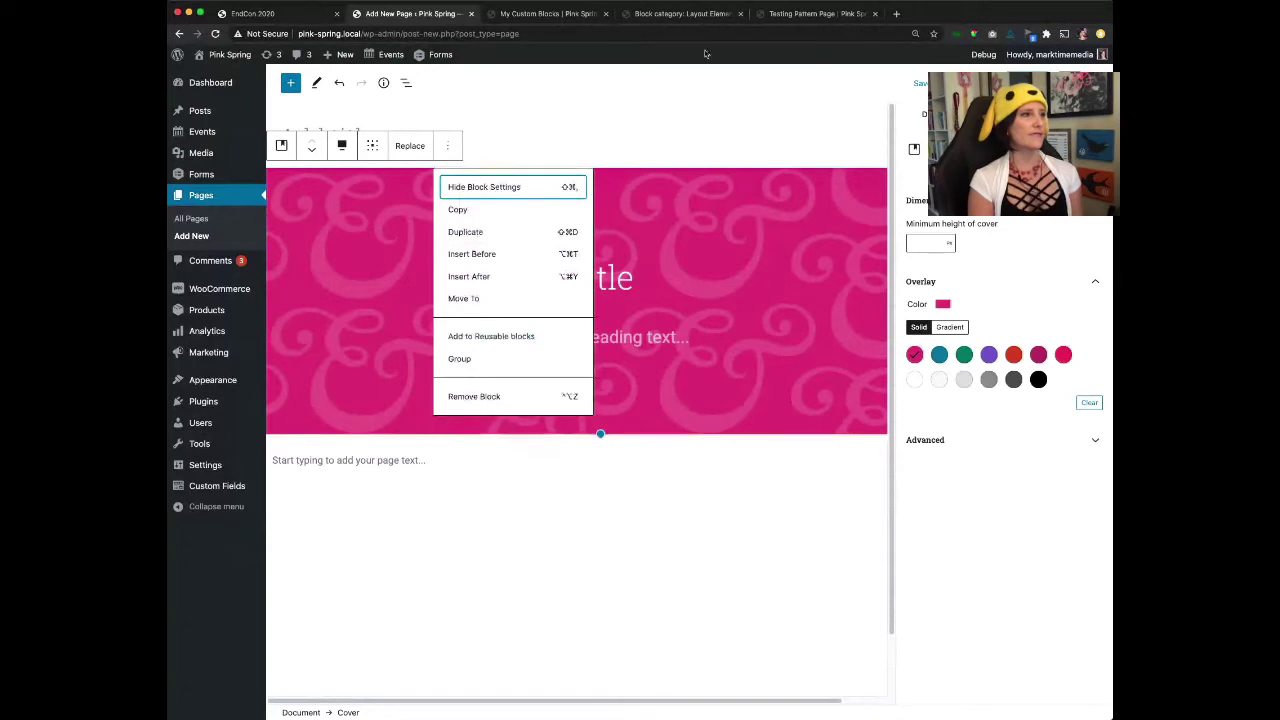
click(697, 117)
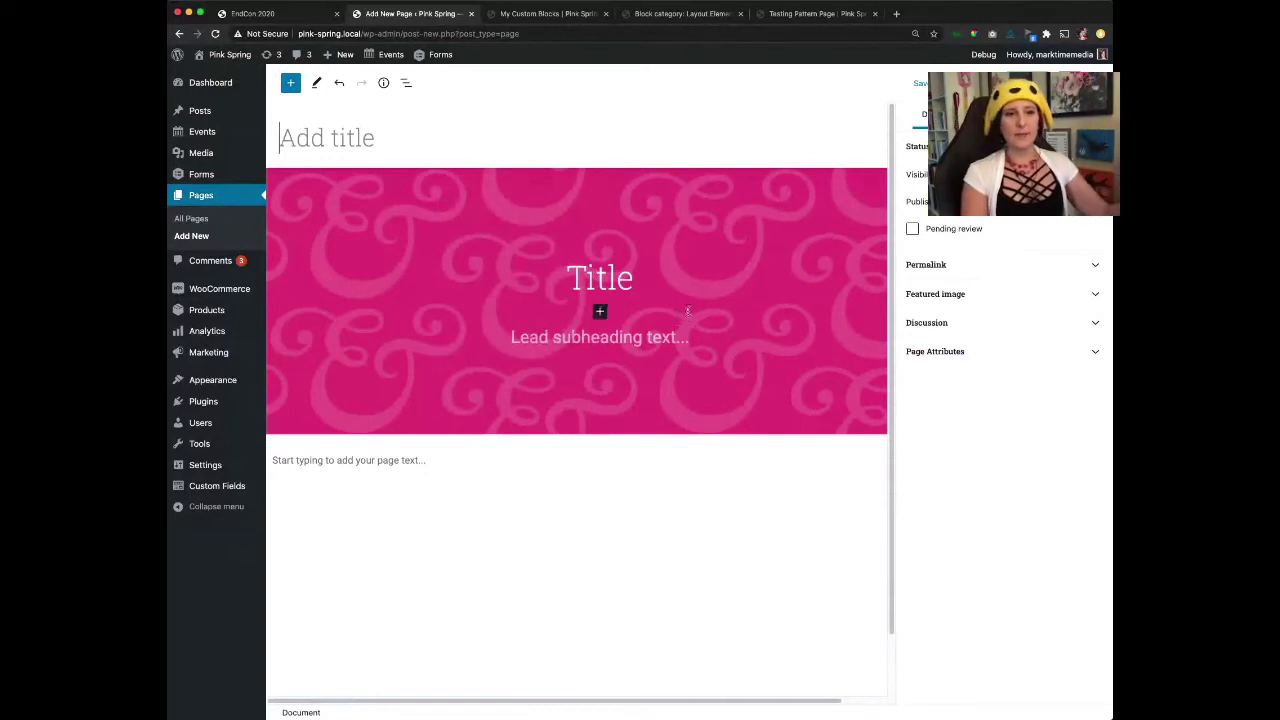
Fill the empty text area below the cover with placeholder text such as "dkjsdcsv", "sdkjhjgodsfb", "gljgpoekfg" and "zdfbkzdjbodkbb", using separate paragraphs.
click(345, 462)
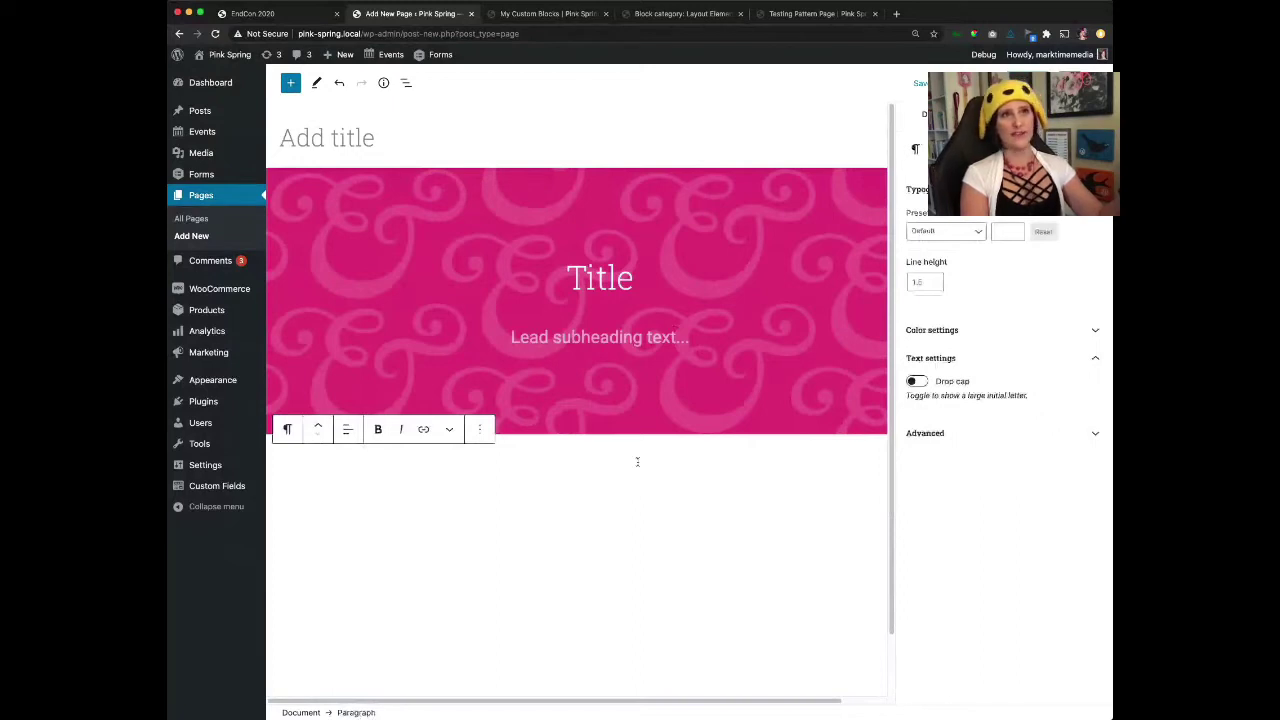
click(637, 462)
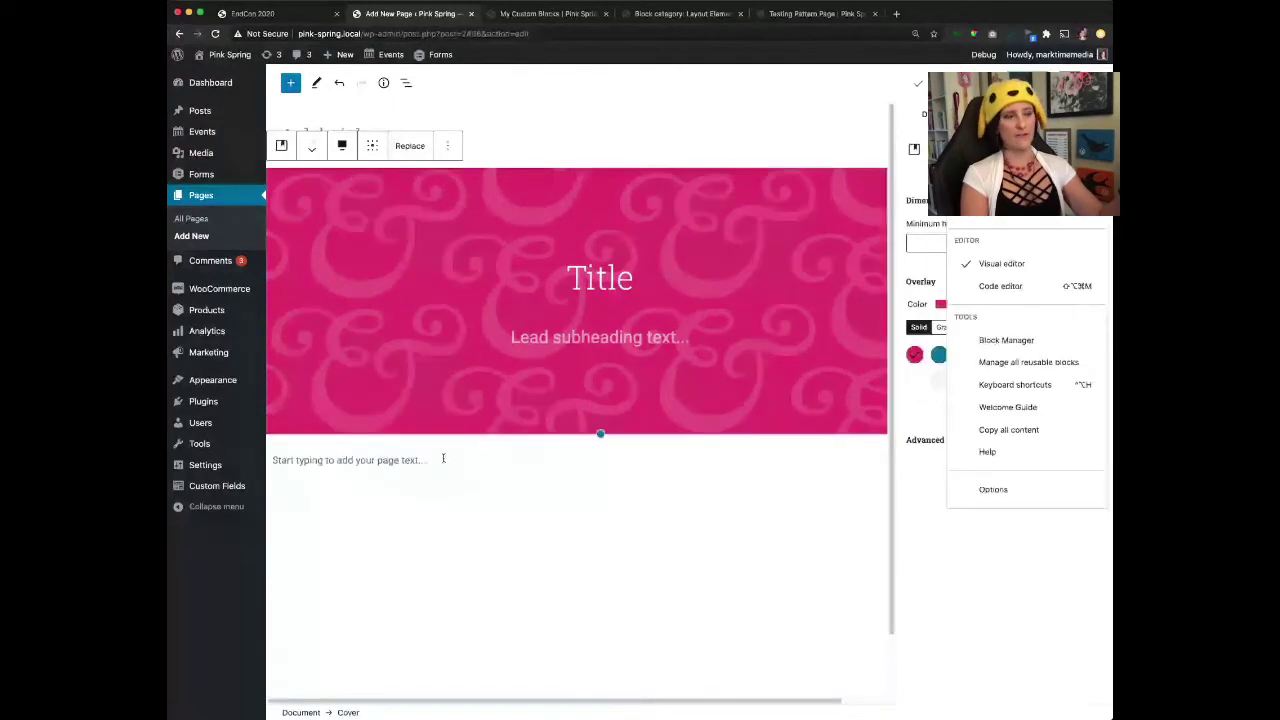
click(334, 455)
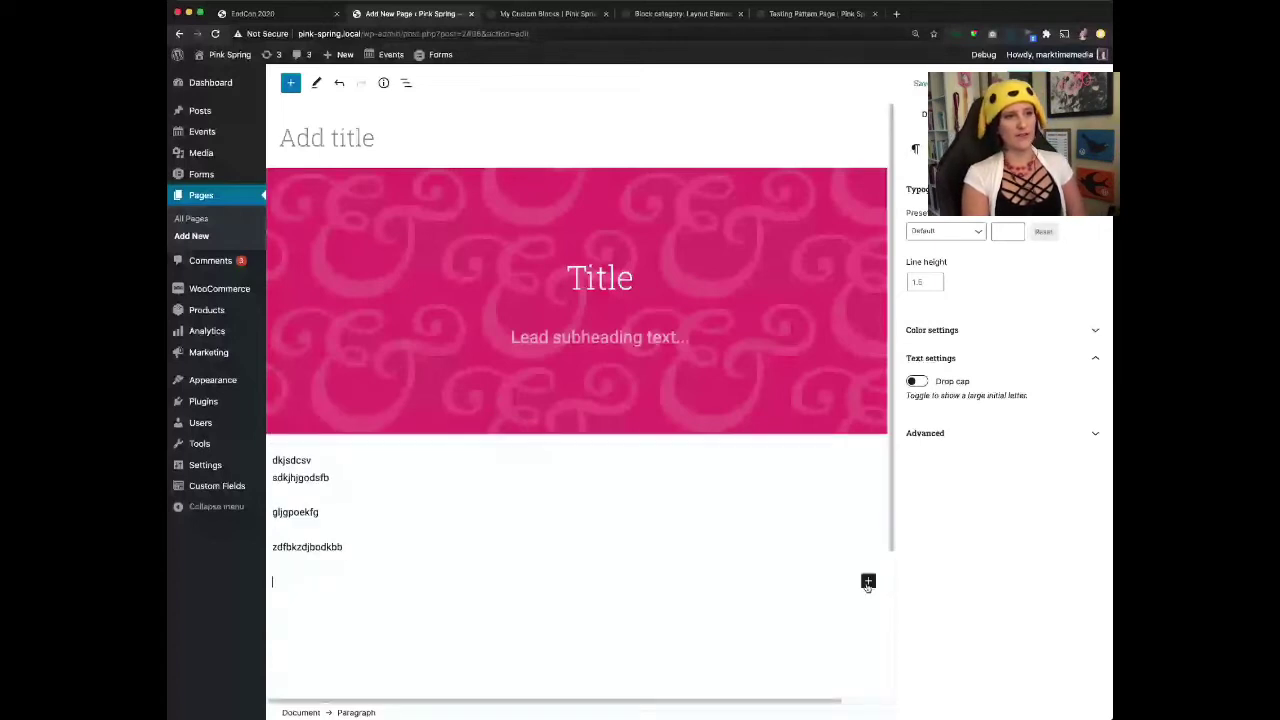
Search the quick block inserter for "image" and close it without adding a block.
click(868, 582)
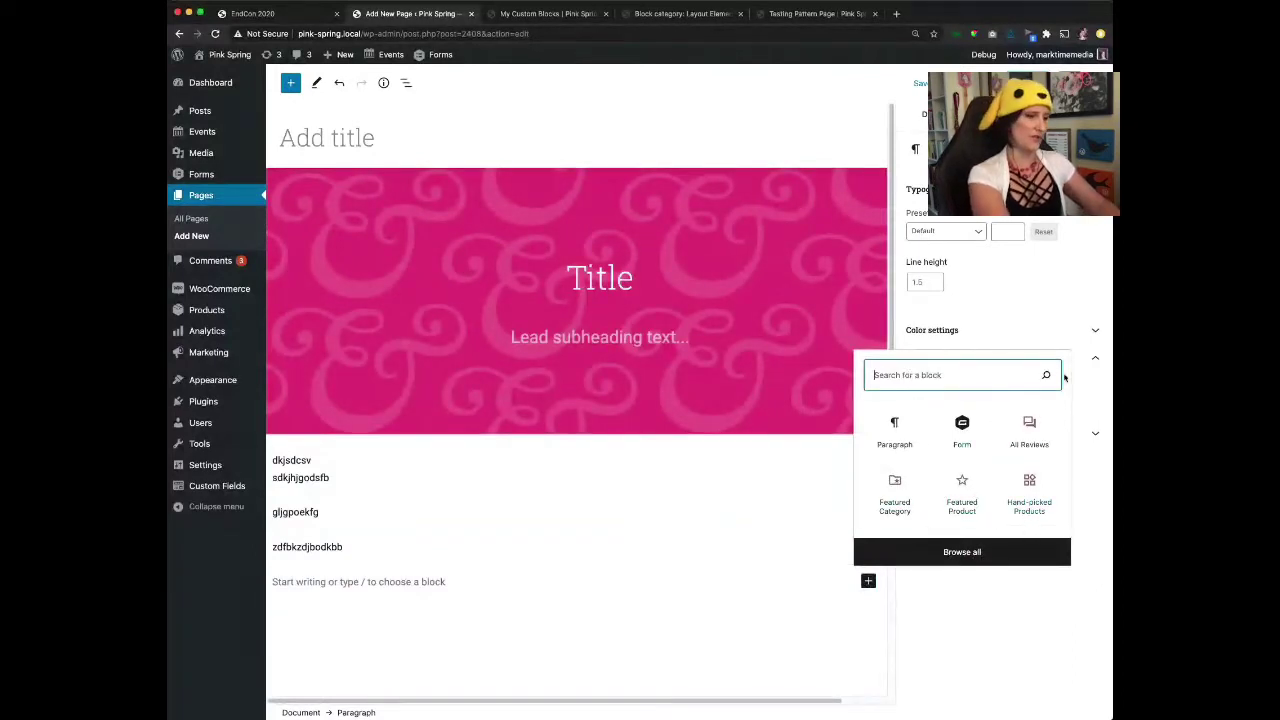
text(image)
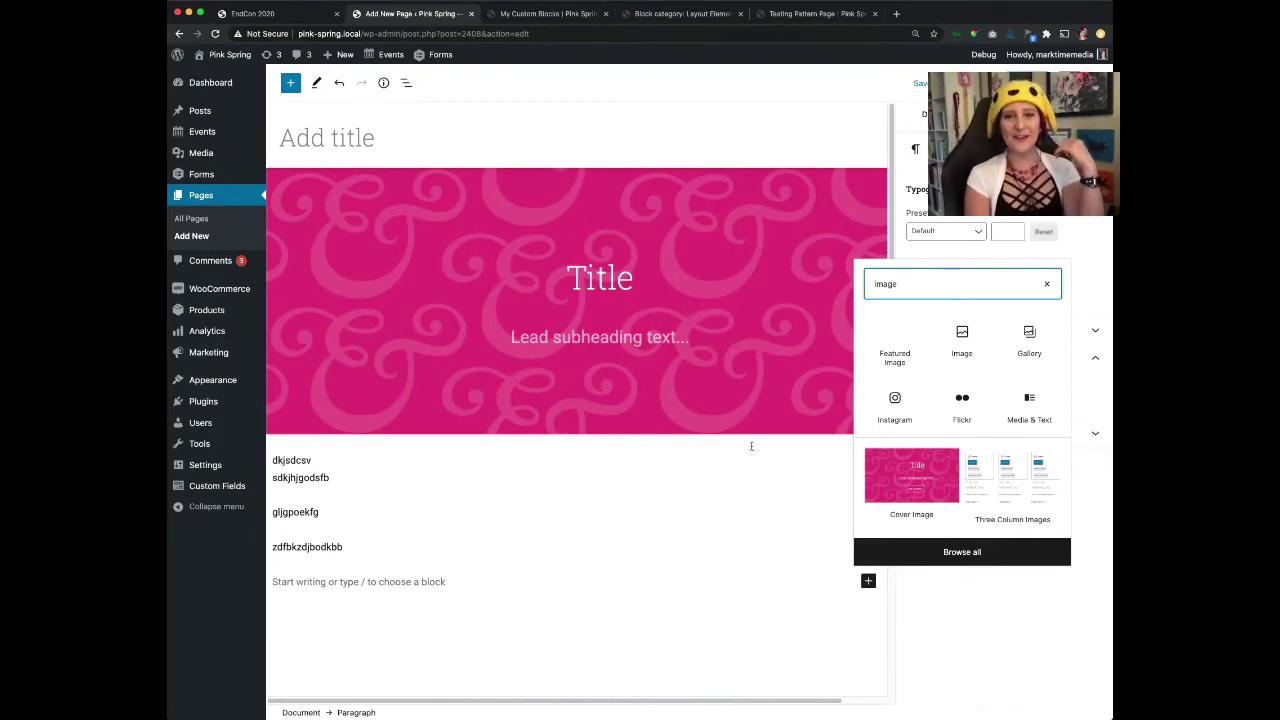
click(759, 520)
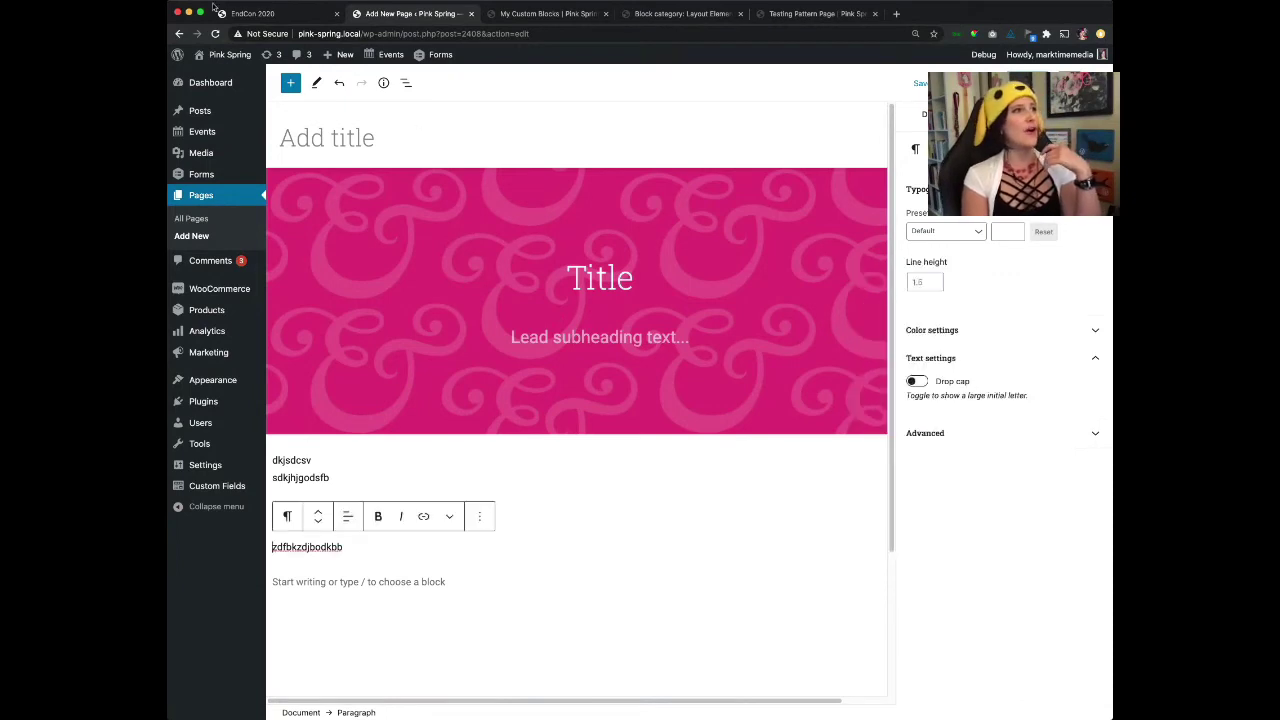
Browse the full block library and review its text, media, design and widget blocks.
click(290, 86)
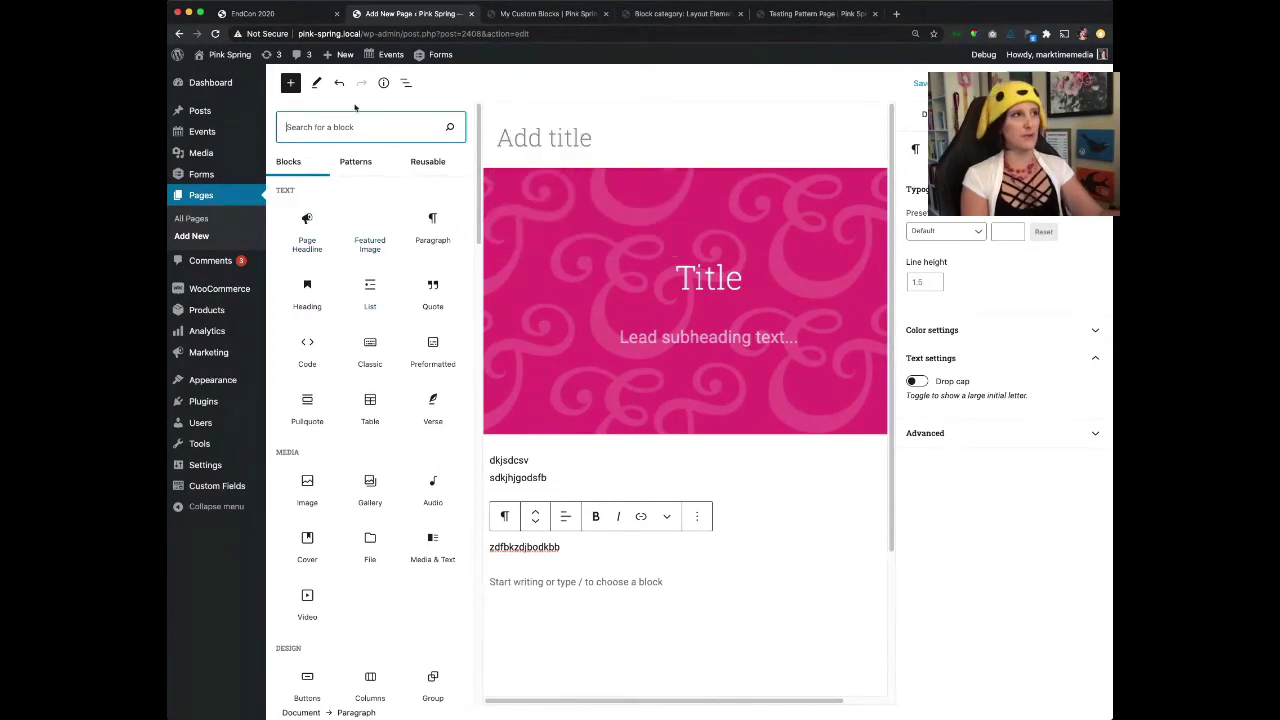
scroll(398, 373, down, 3)
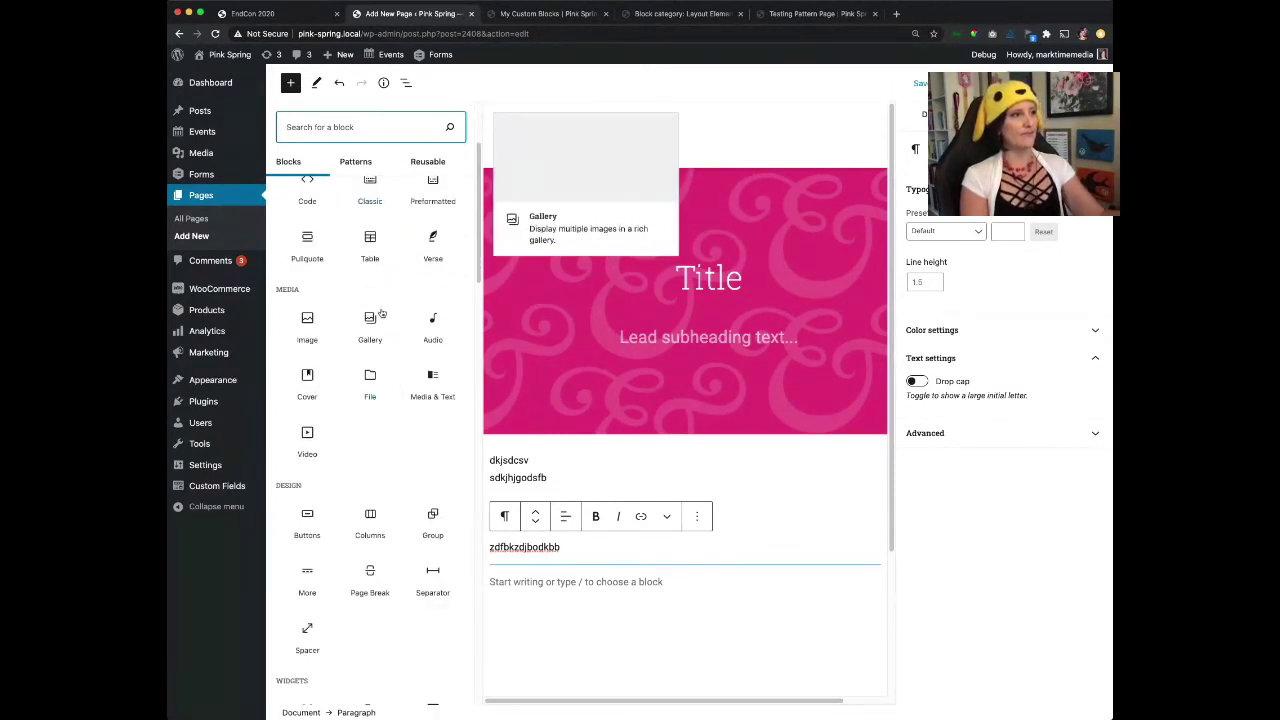
scroll(305, 500, down, 2)
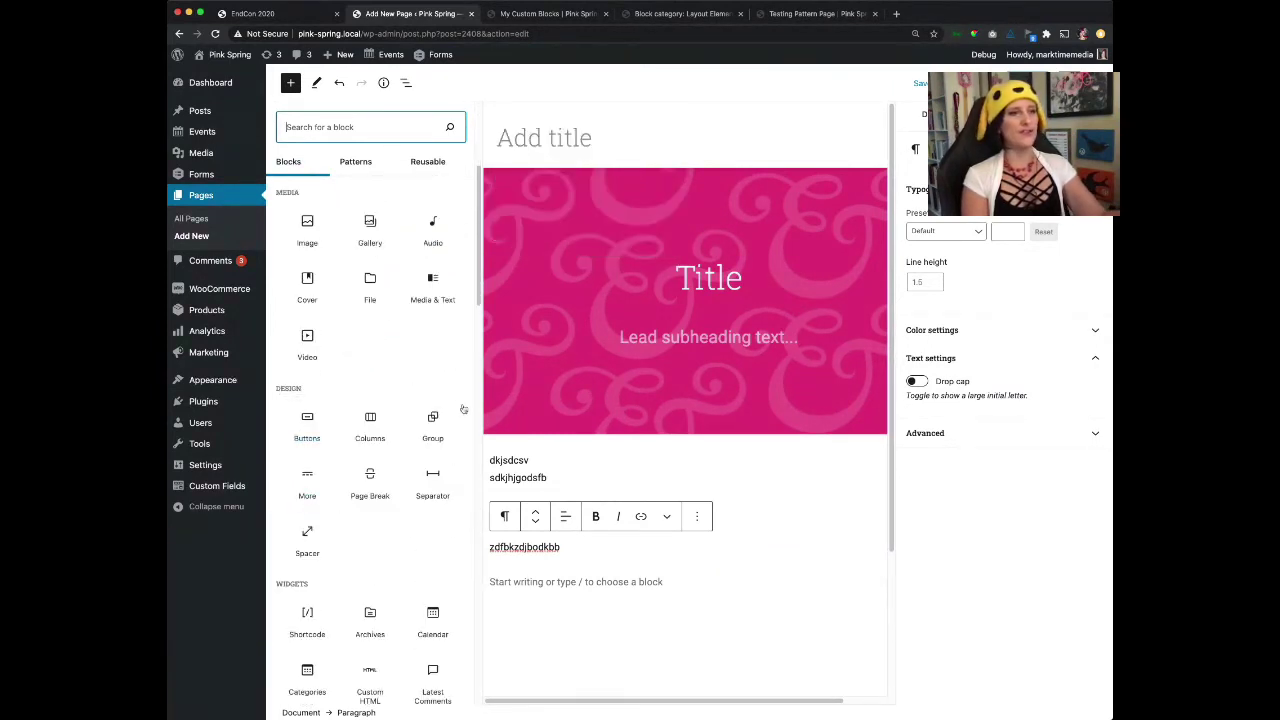
scroll(306, 530, down, 2)
scroll(365, 383, up, 6)
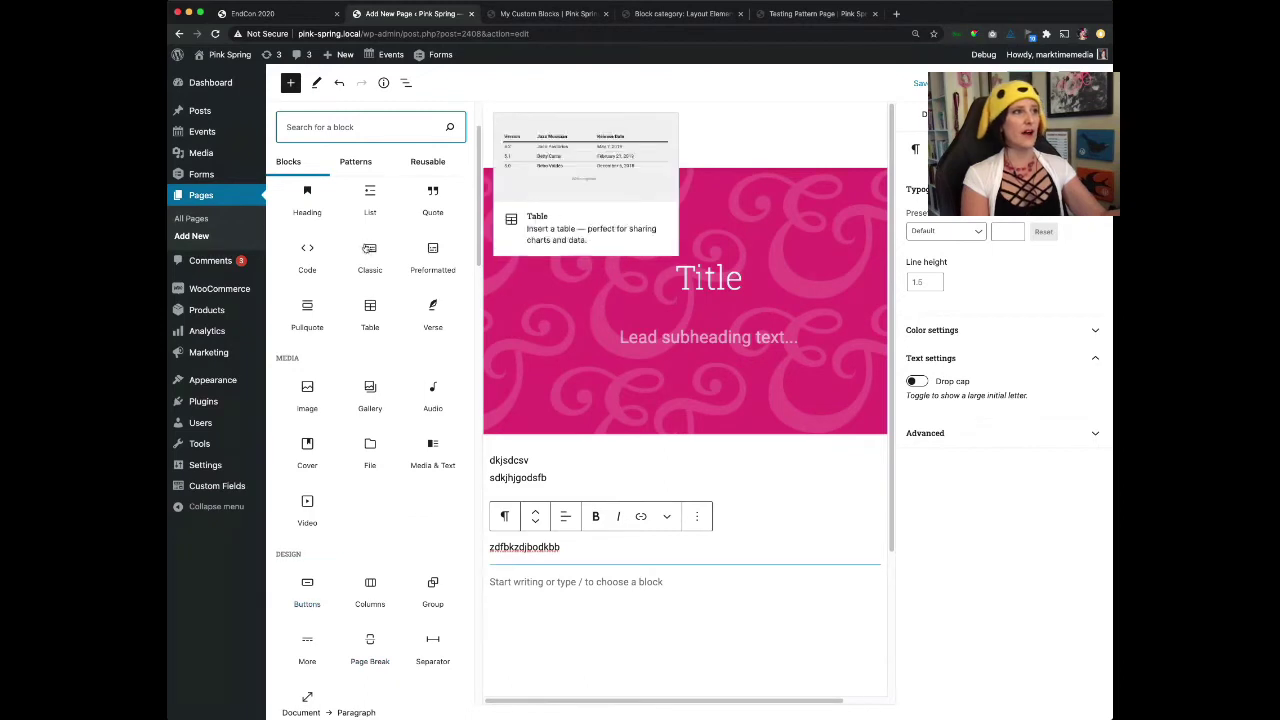
scroll(372, 208, up, 1)
scroll(372, 208, up, 2)
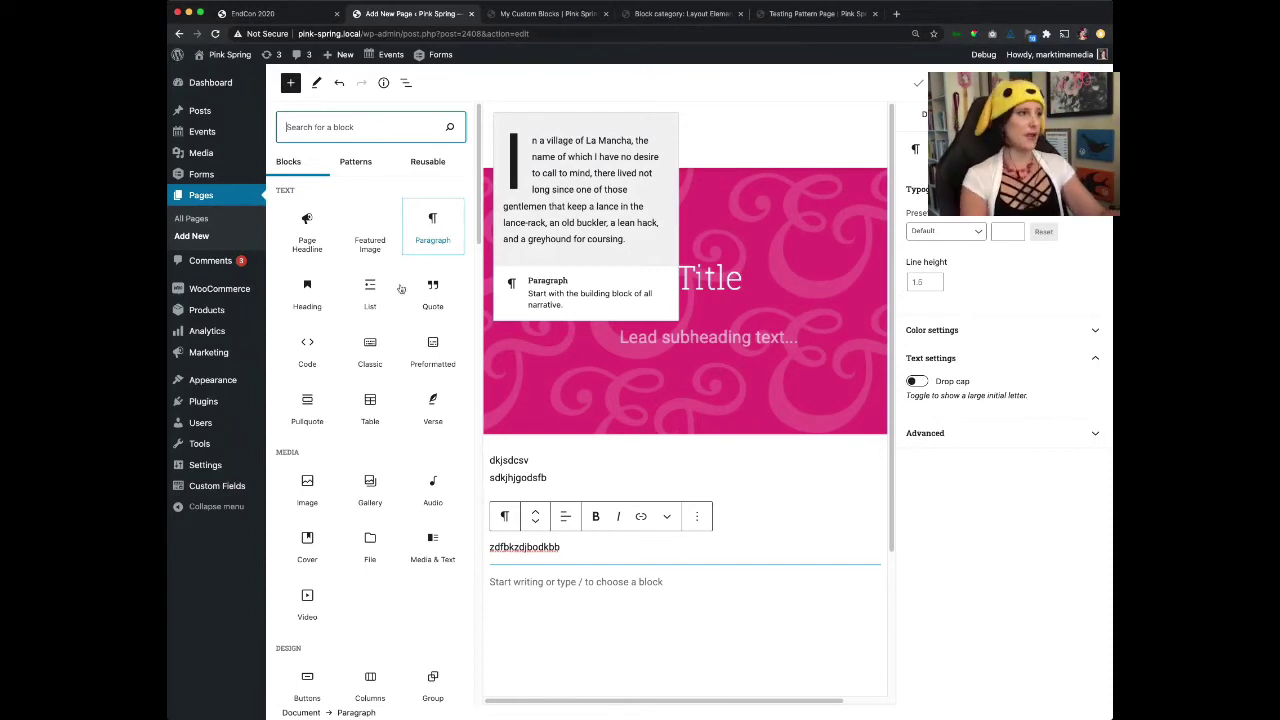
scroll(375, 362, down, 2)
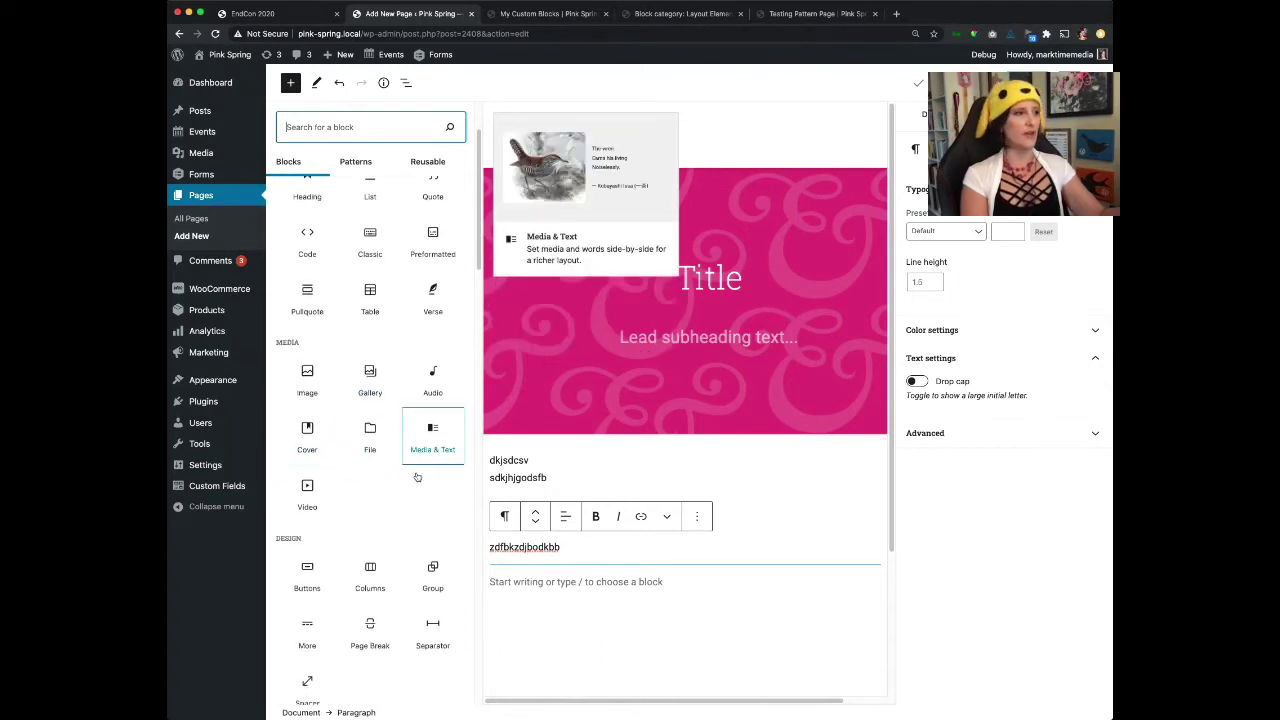
scroll(418, 472, up, 2)
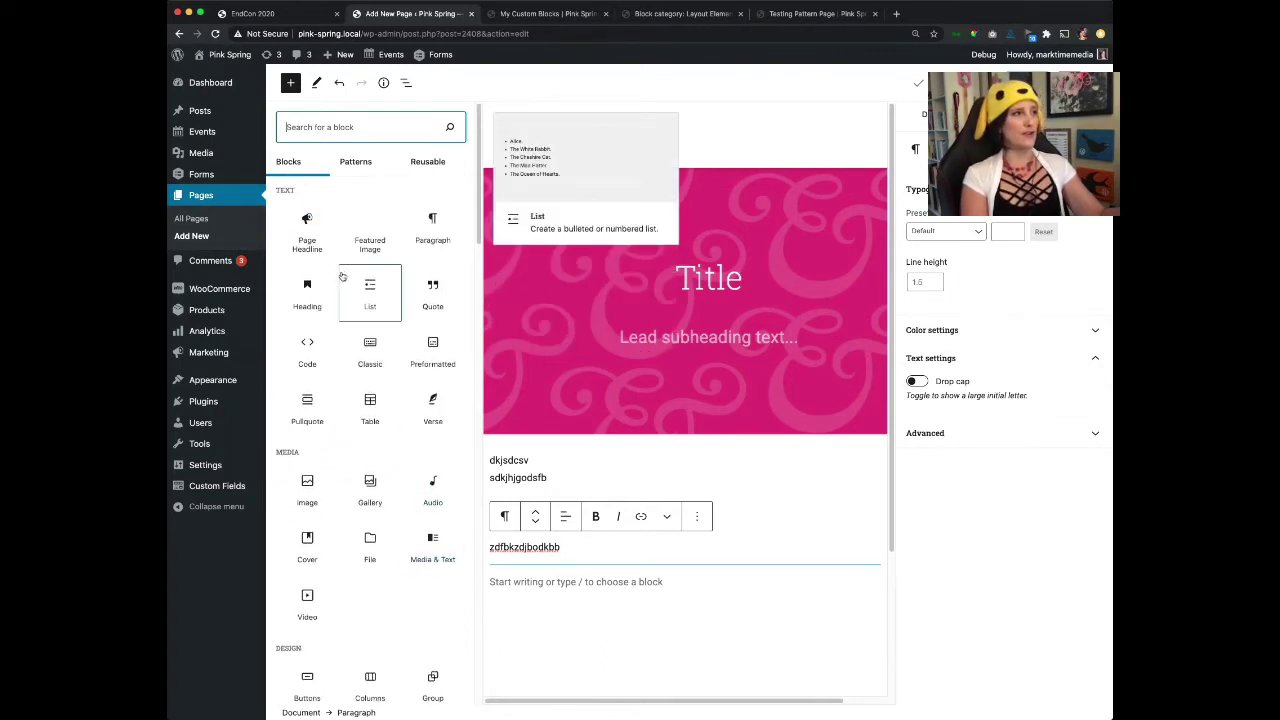
Insert a heading block after the "zdfbkzdjbodkbb" paragraph with the text "Heading!".
click(305, 296)
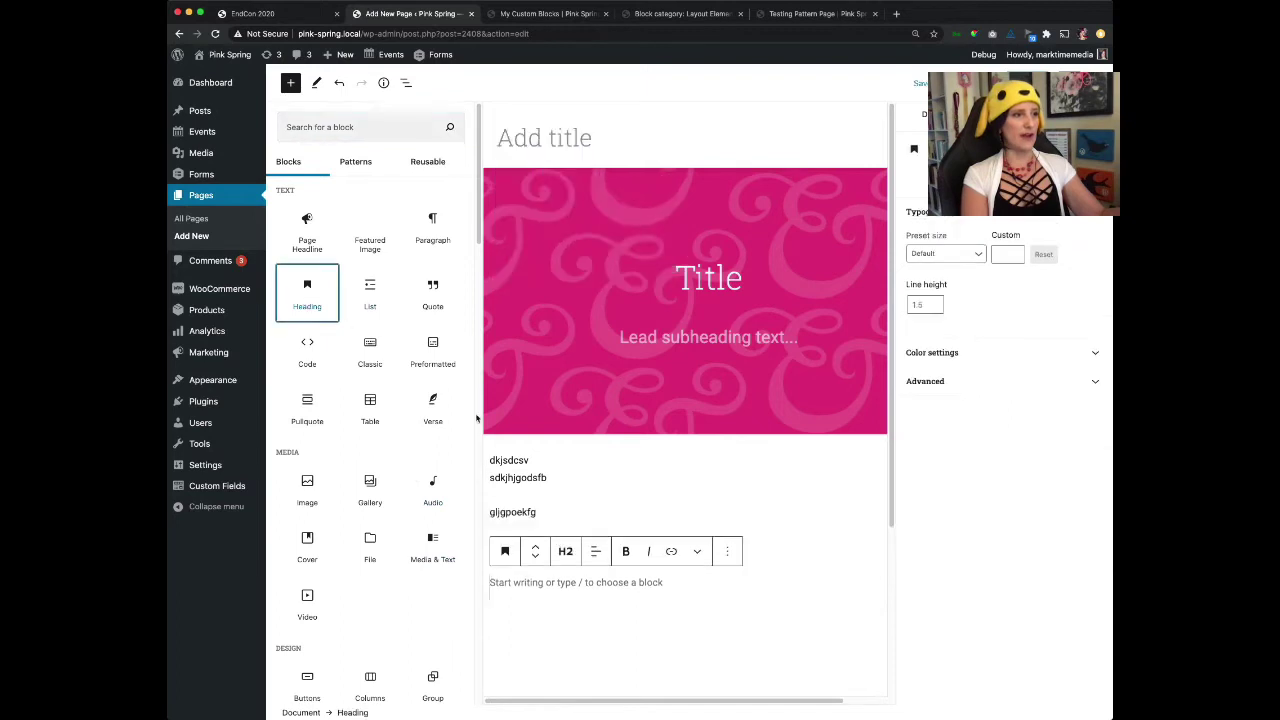
text(Heading)
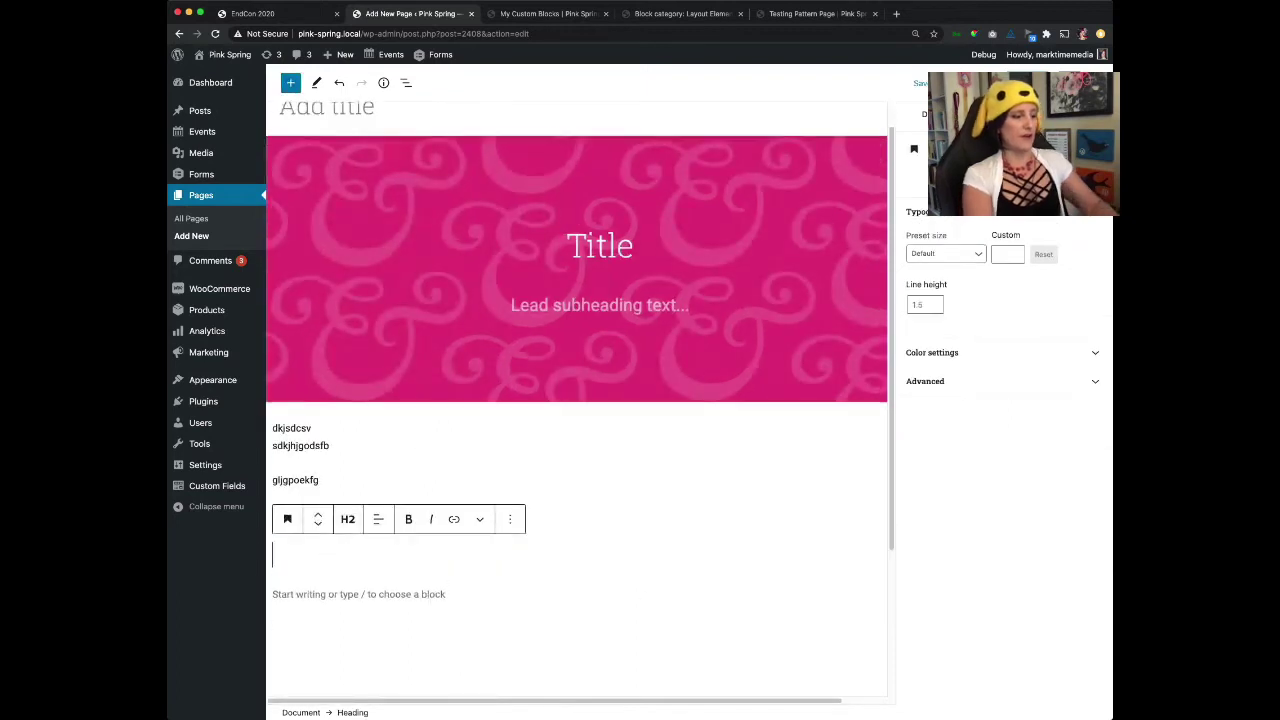
text(!)
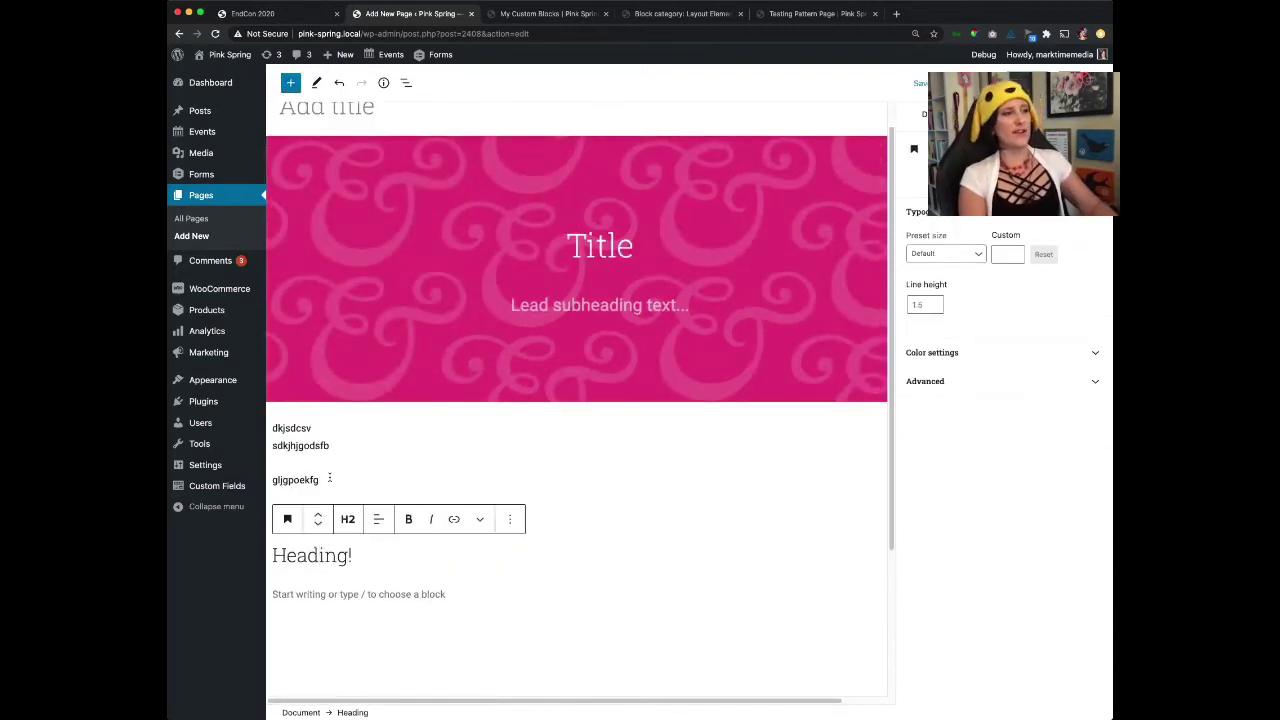
Transform the "gljgpoekfg" paragraph into a quote and enter "Me, probably" as its citation.
click(323, 479)
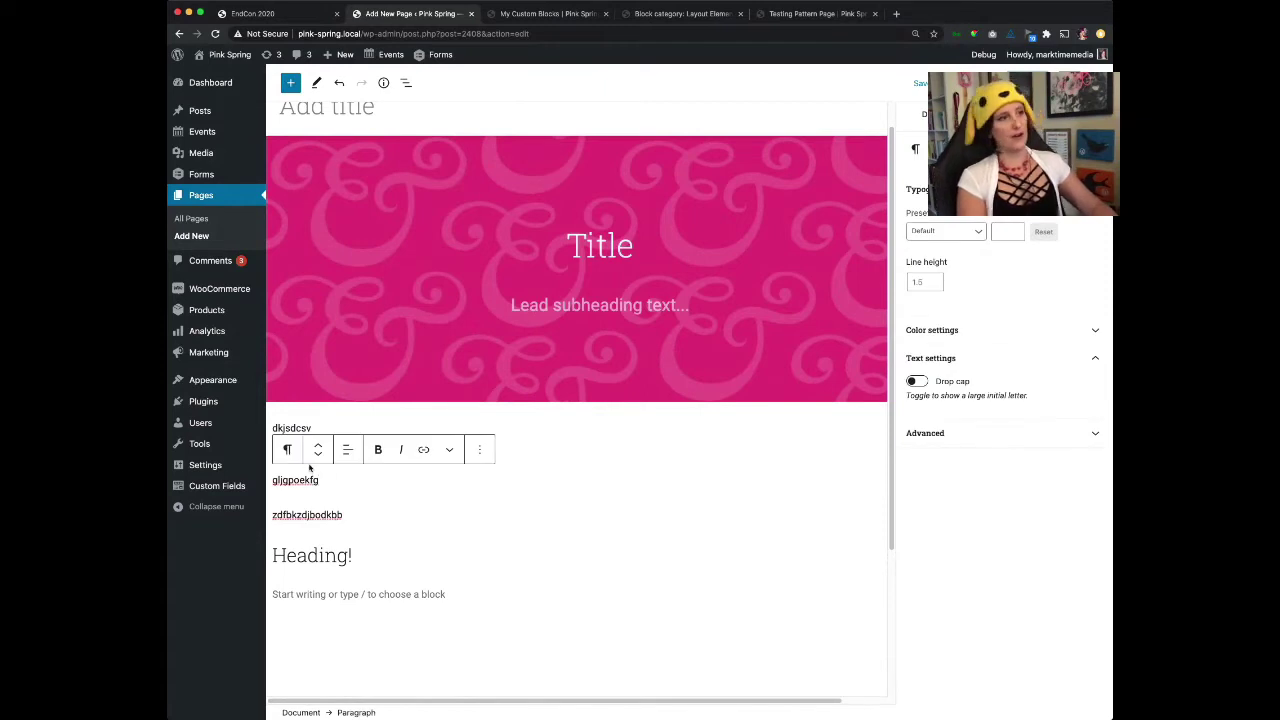
click(288, 452)
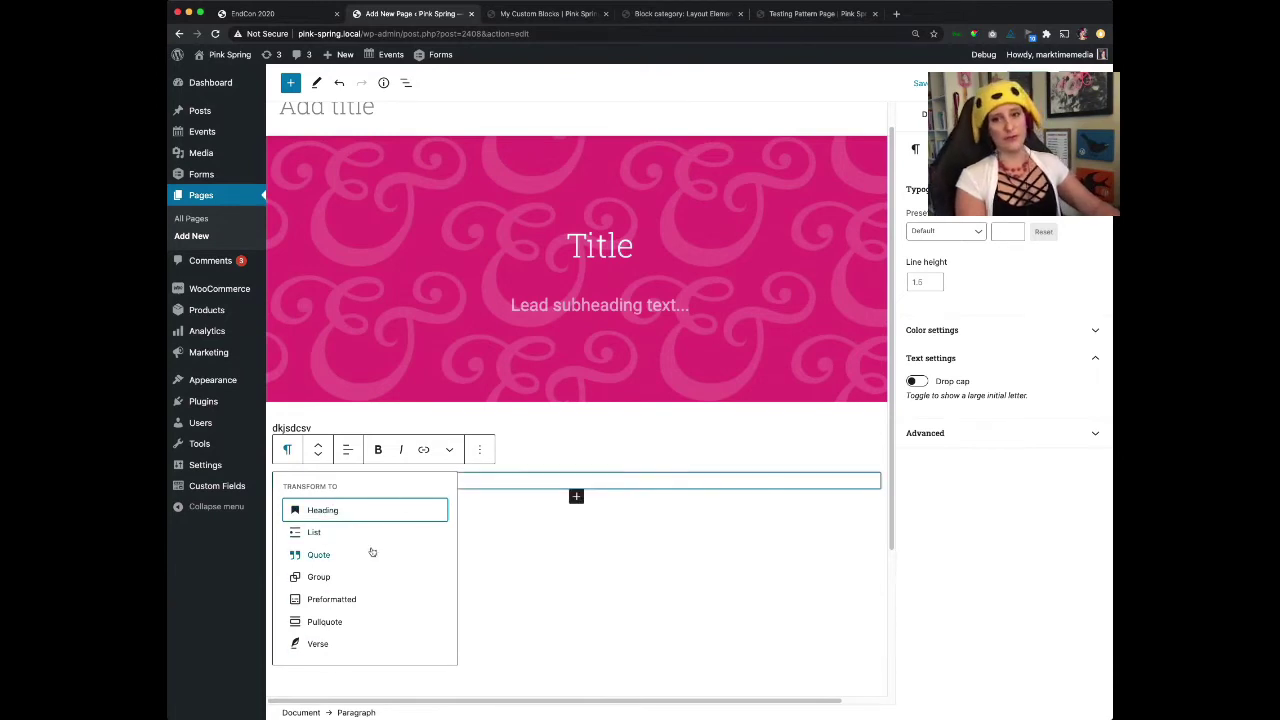
click(309, 557)
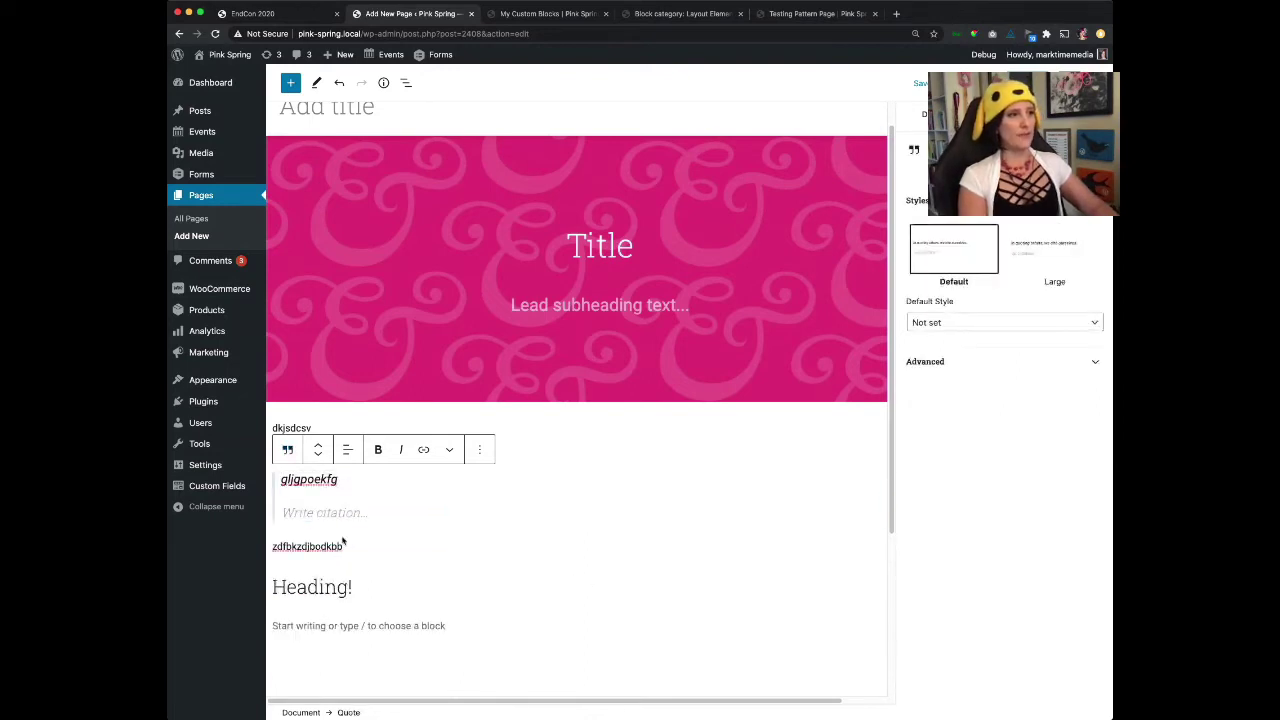
click(320, 512)
text(Me, pro)
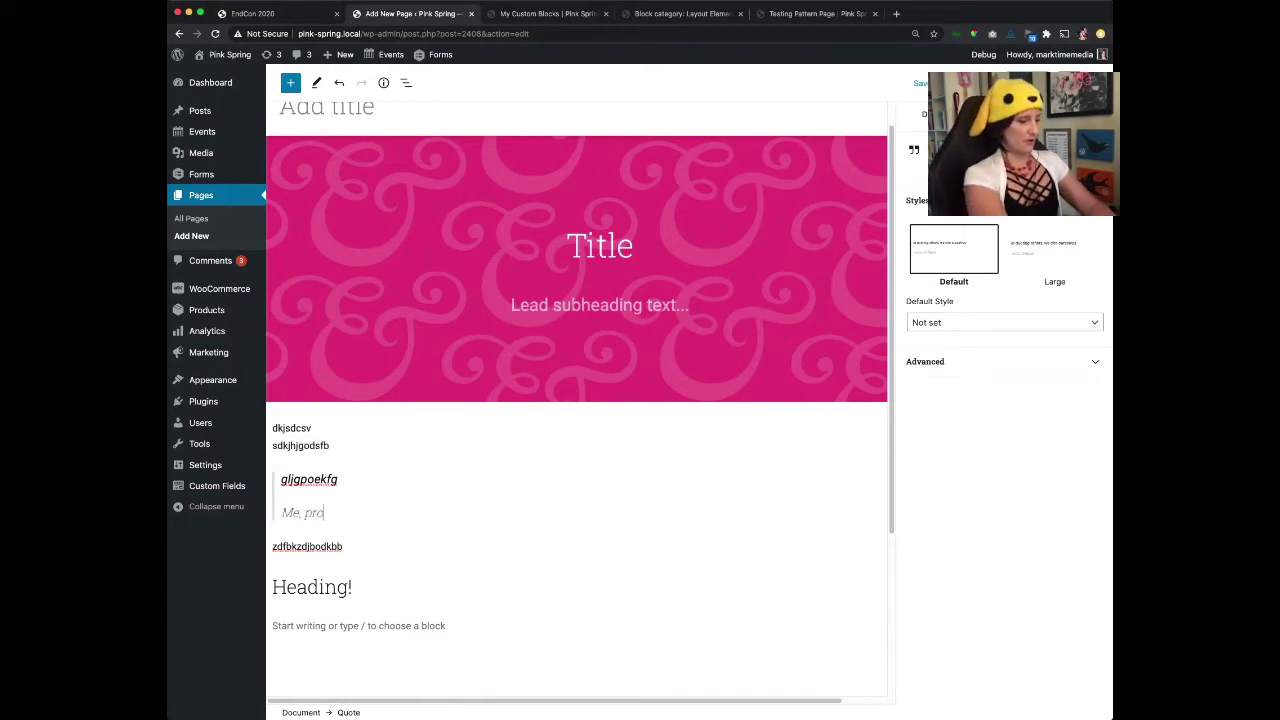
text(bably)
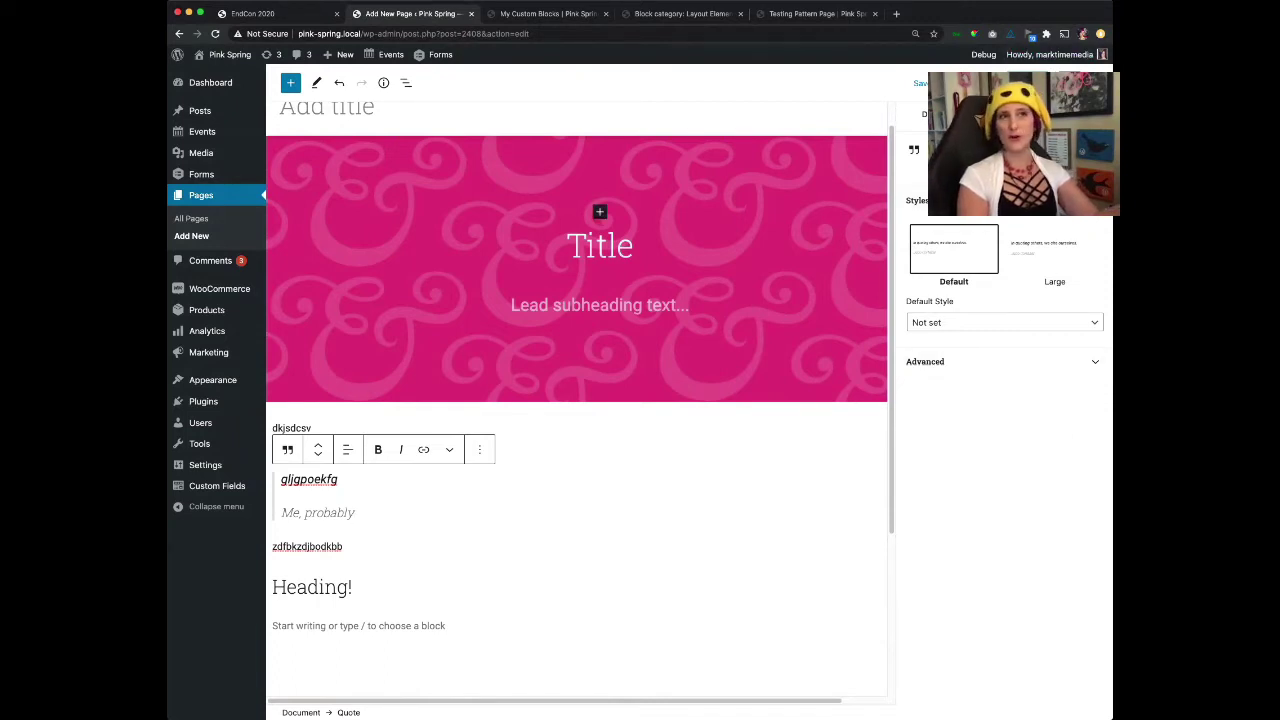
Hide and reshow the settings sidebar, and compare the page-level settings with the quote block's settings.
key(super+shift+comma)
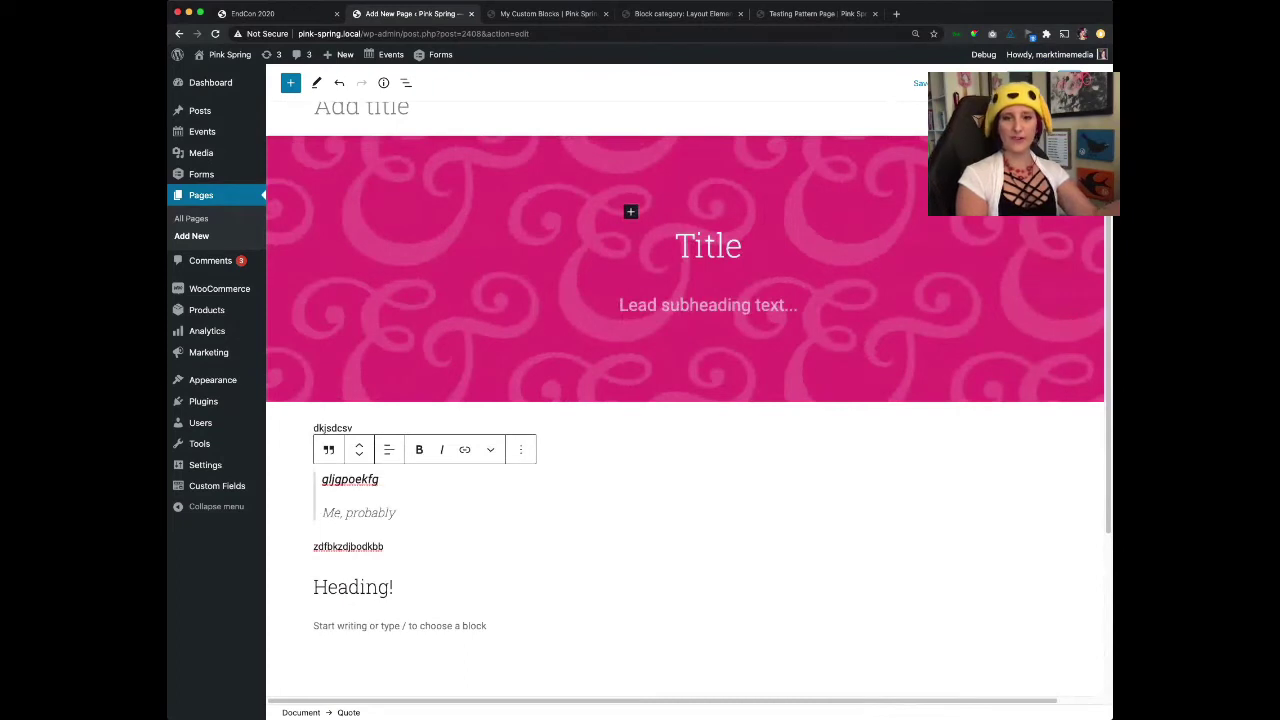
key(super+shift+comma)
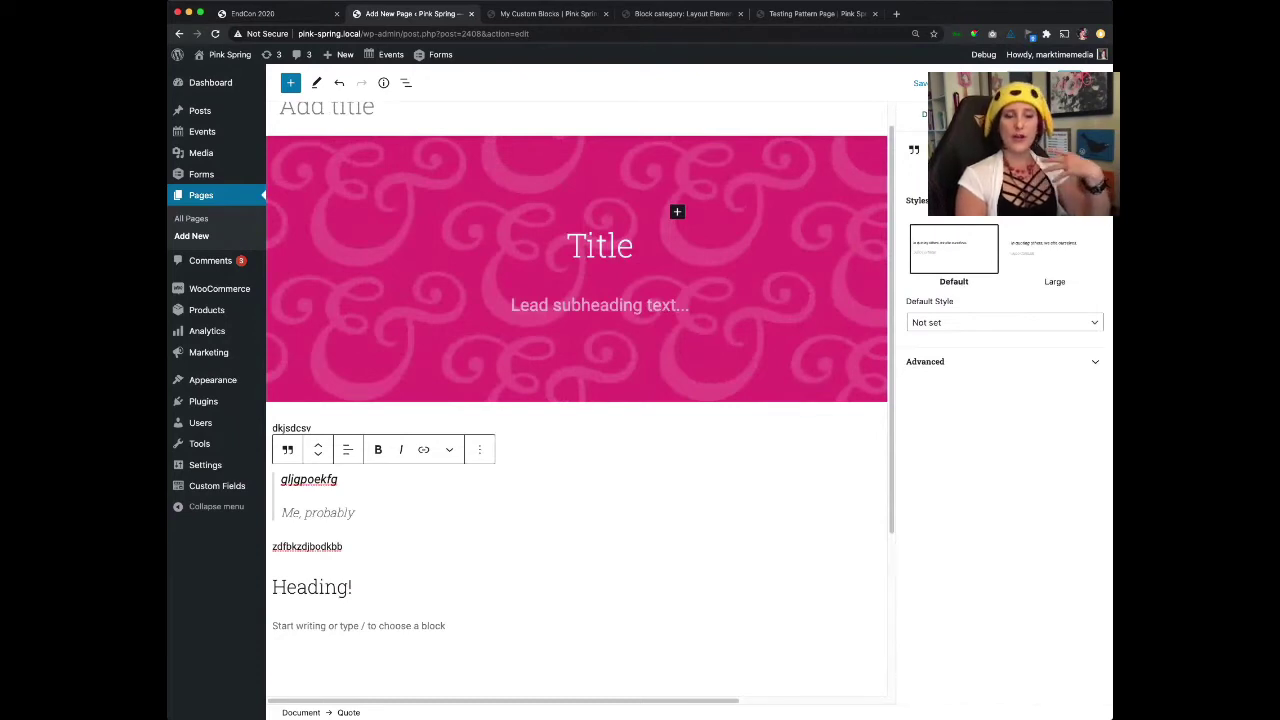
click(945, 114)
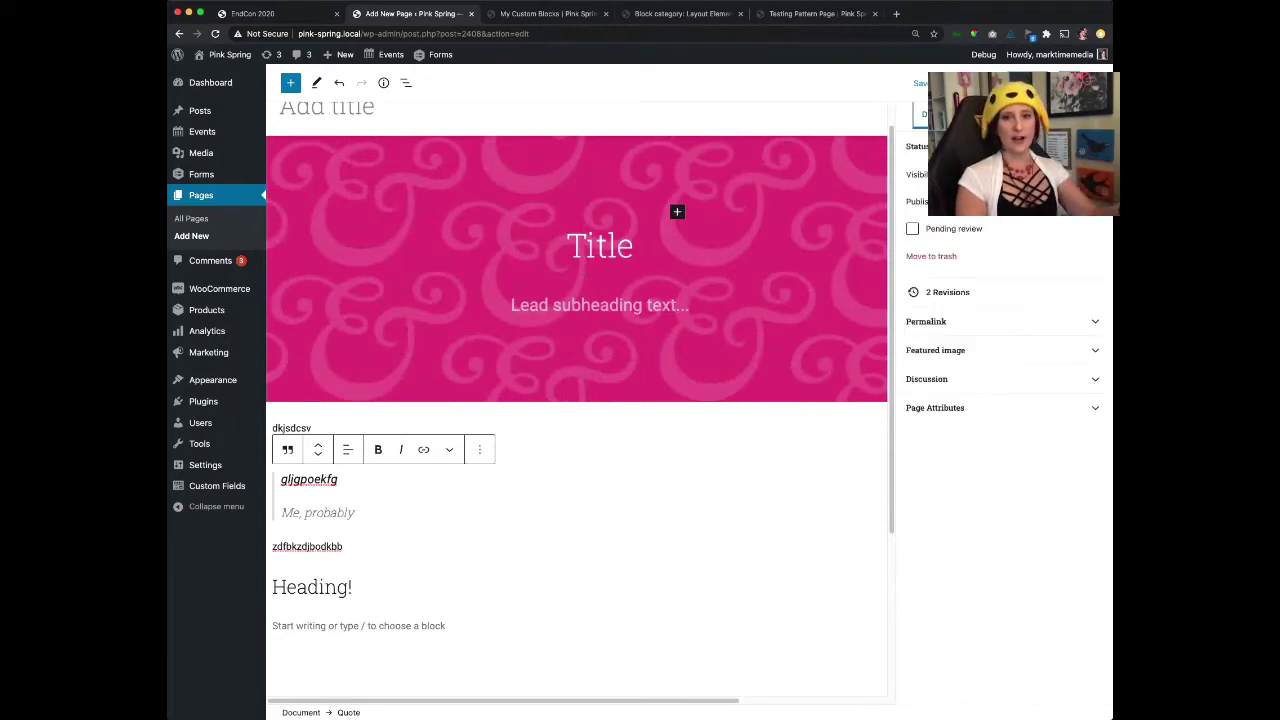
click(1010, 114)
click(945, 114)
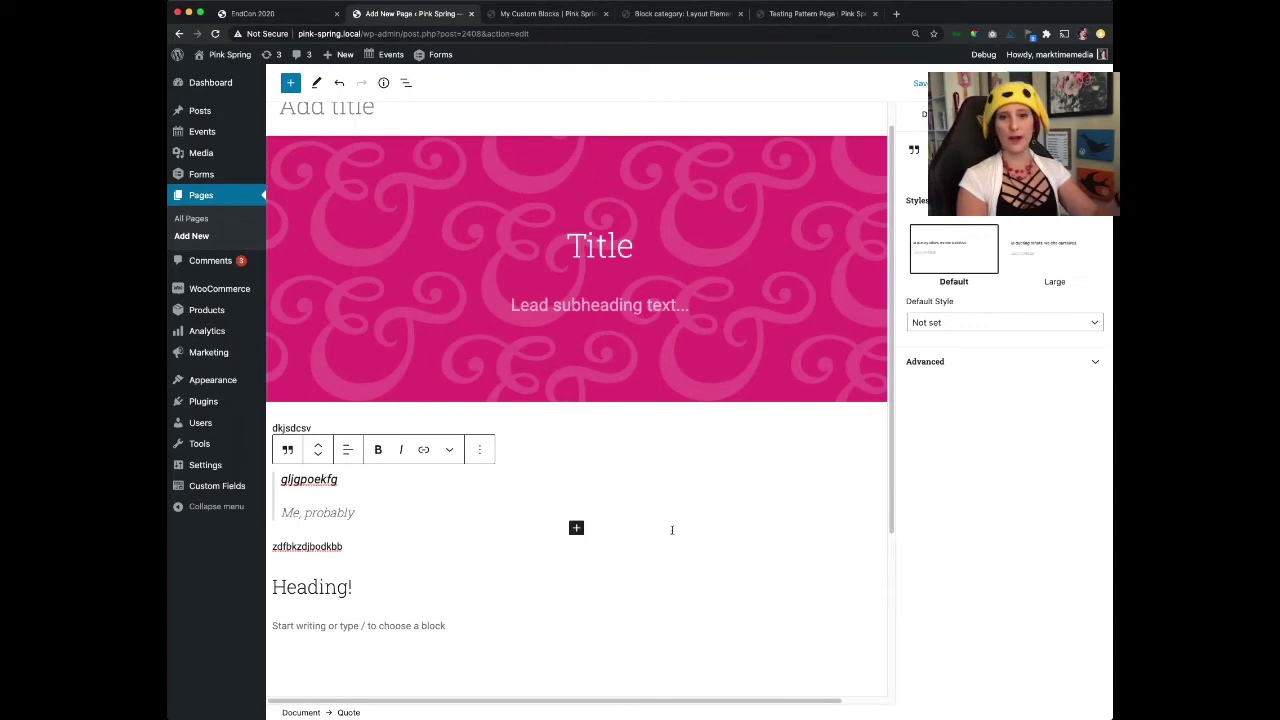
Try the Large style on the quote block and return it to the Default style.
click(1055, 251)
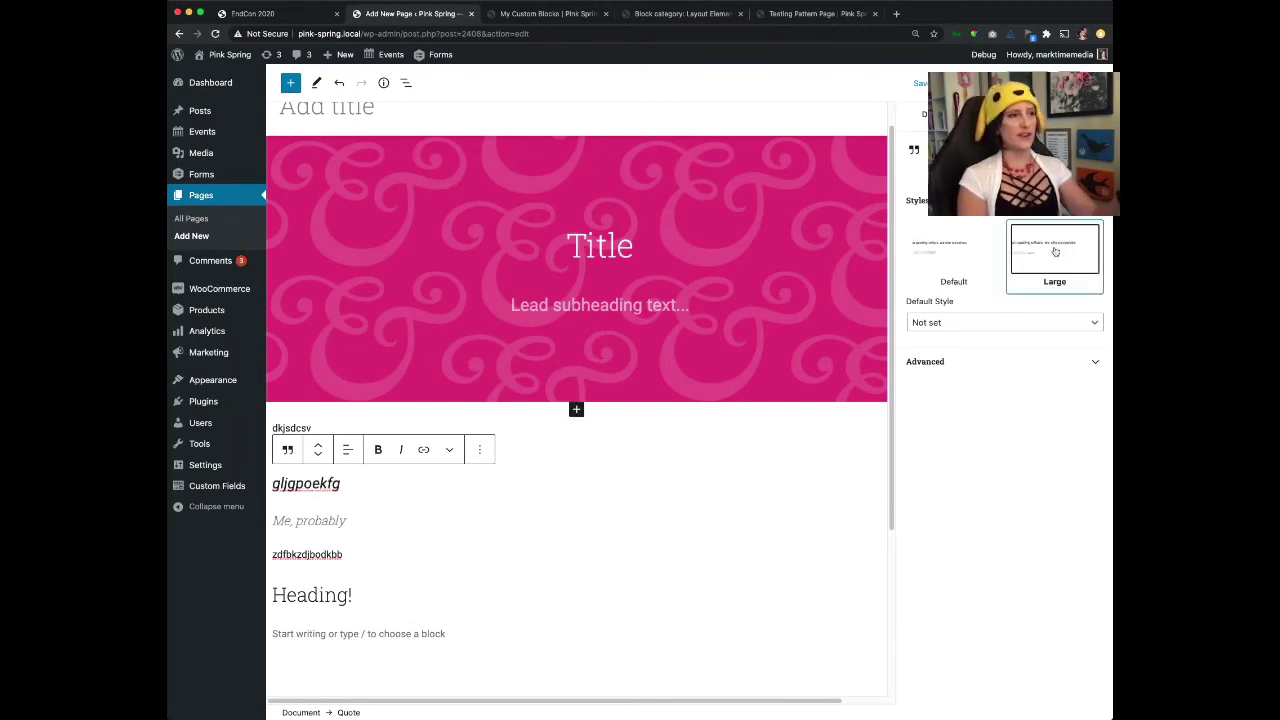
click(942, 260)
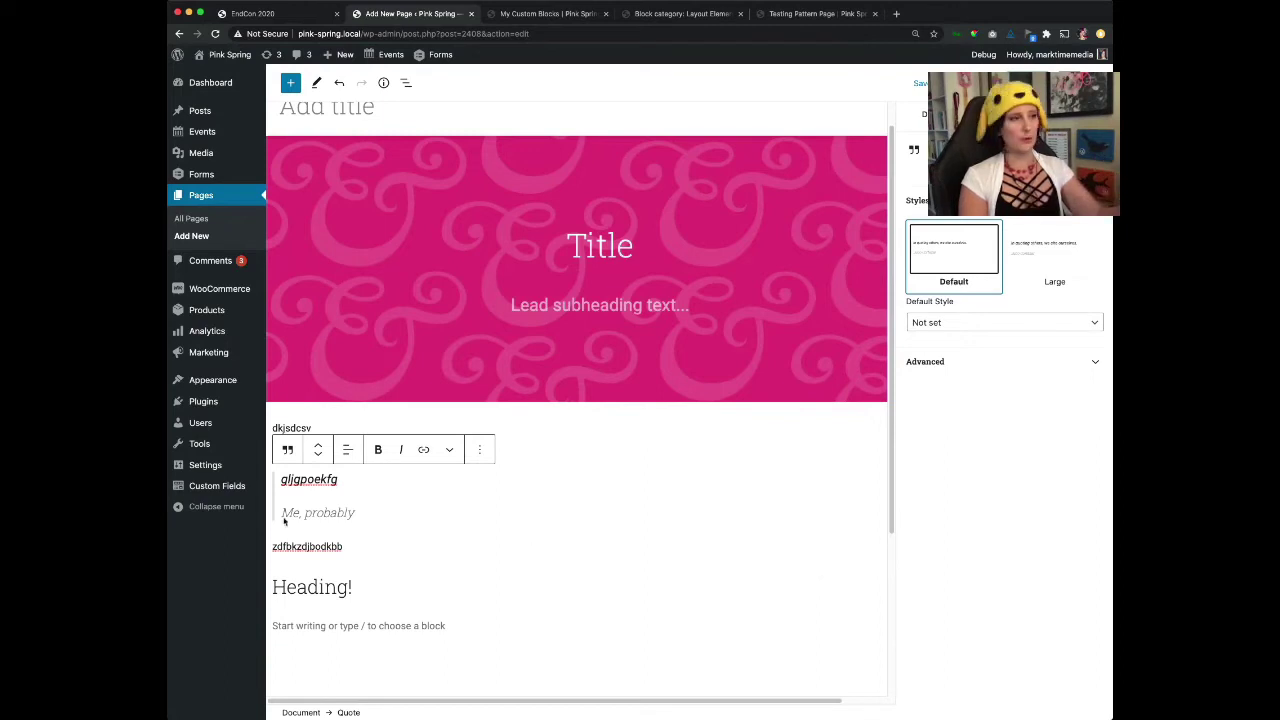
Transform the quote into a pullquote and apply the Solid color style.
click(288, 449)
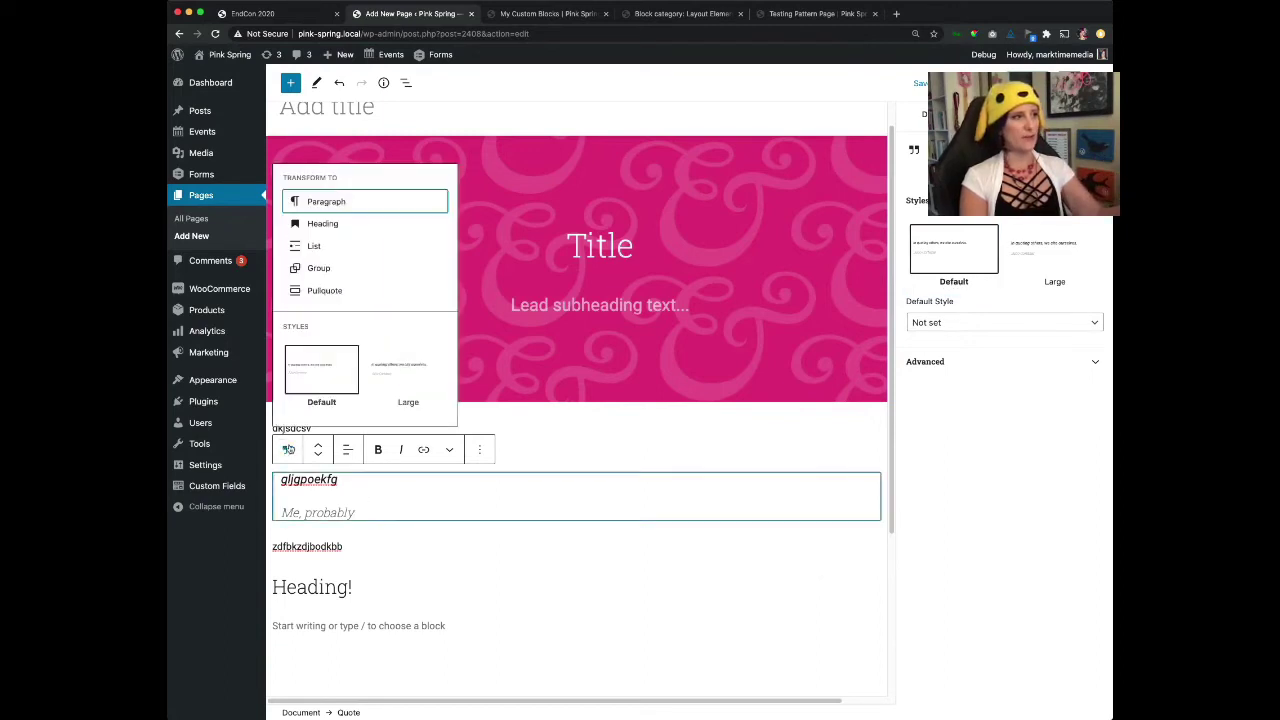
click(324, 290)
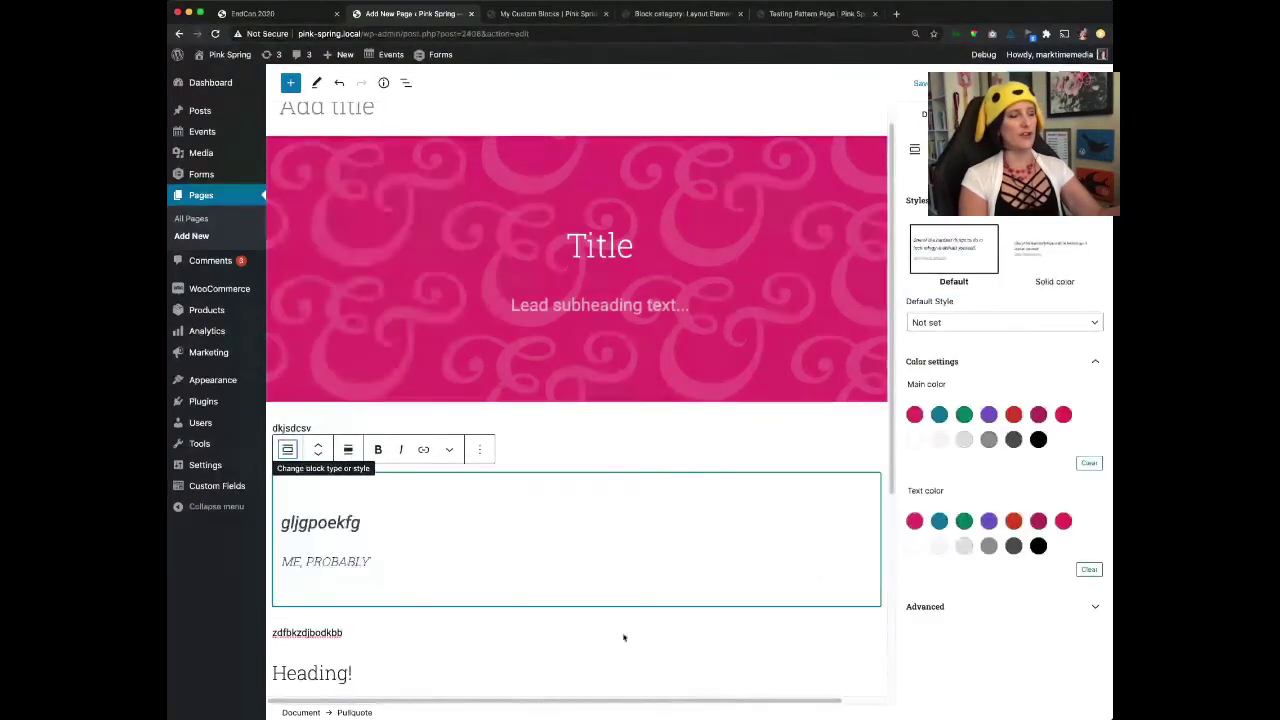
click(1040, 252)
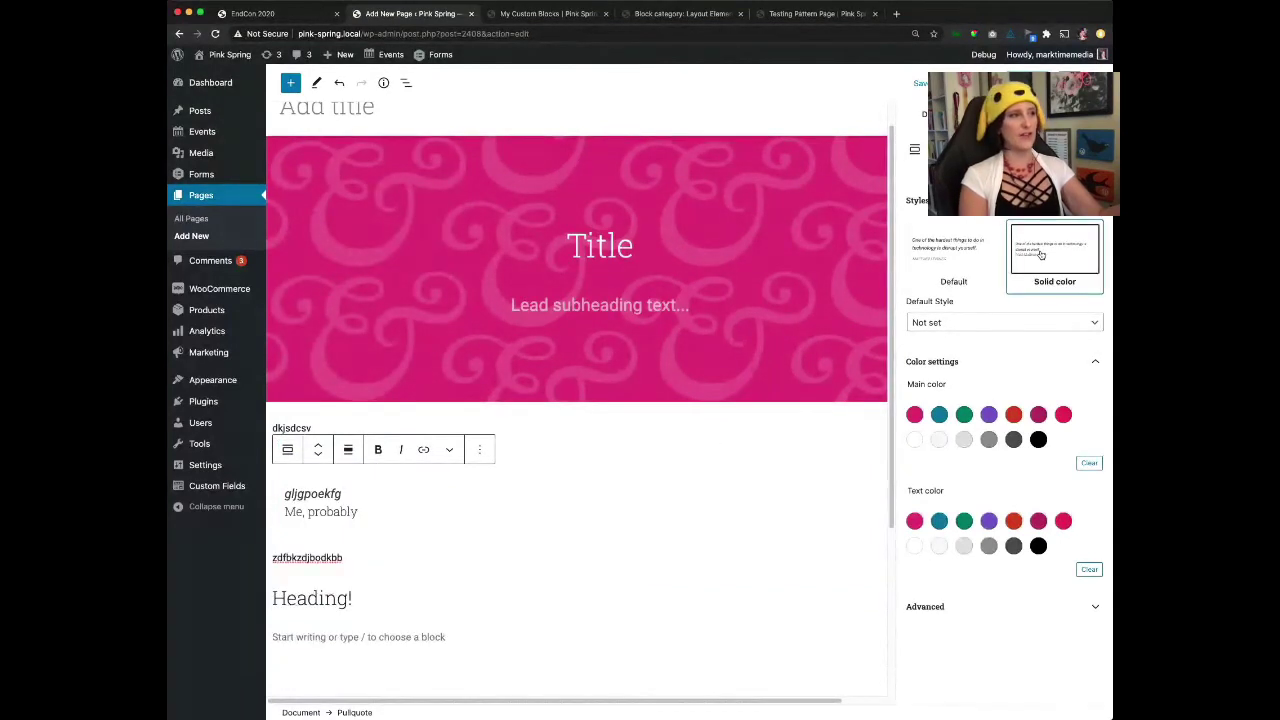
Try pink as the solid-color pullquote's main color, with red and white as its text color.
click(914, 414)
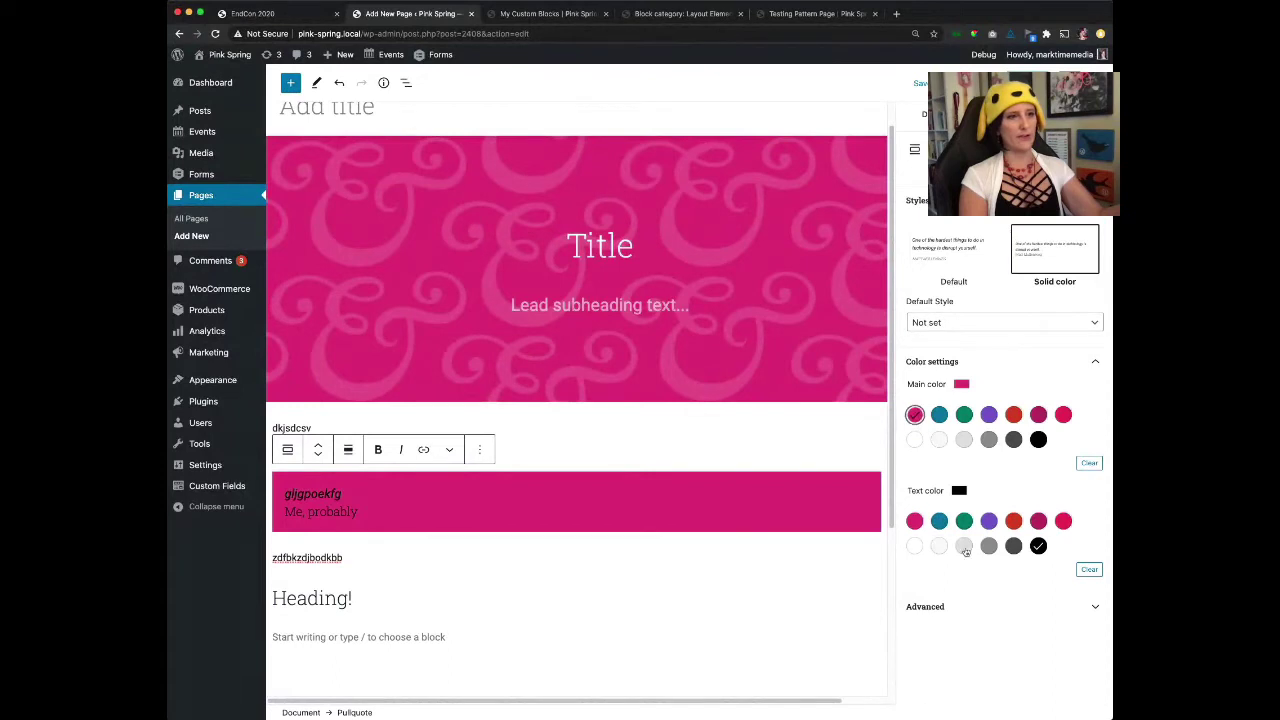
click(1014, 521)
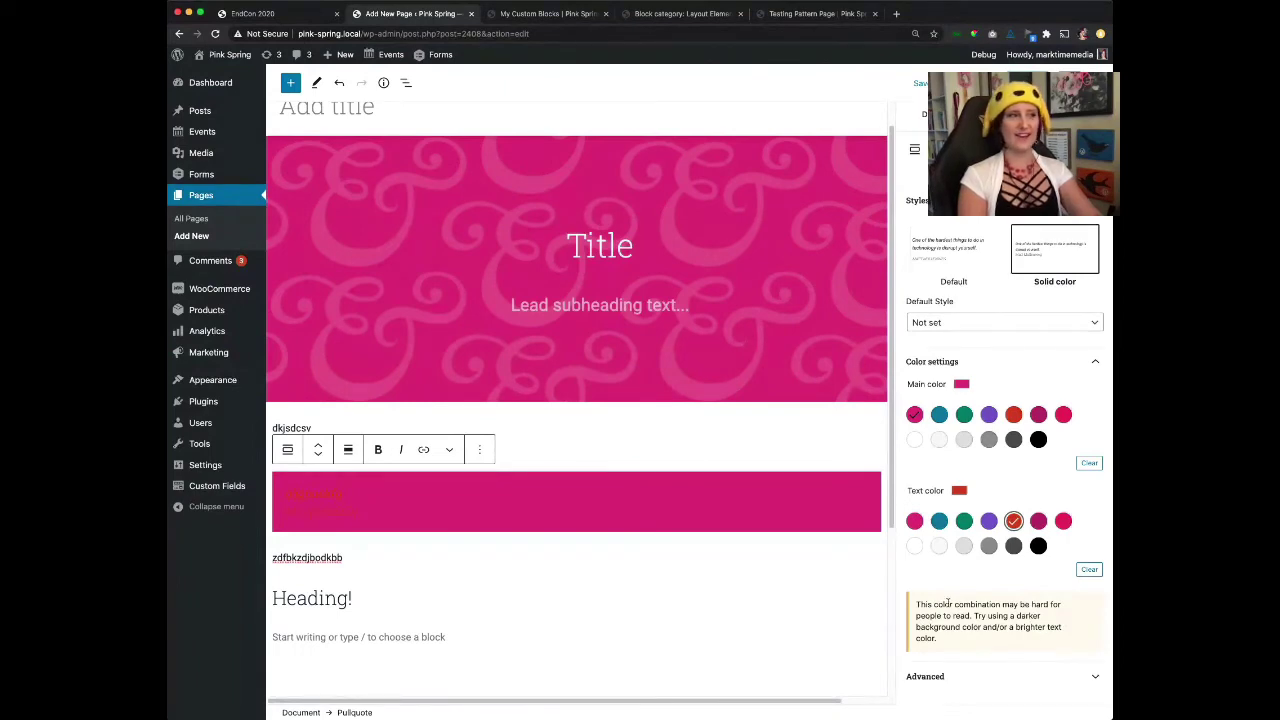
click(914, 546)
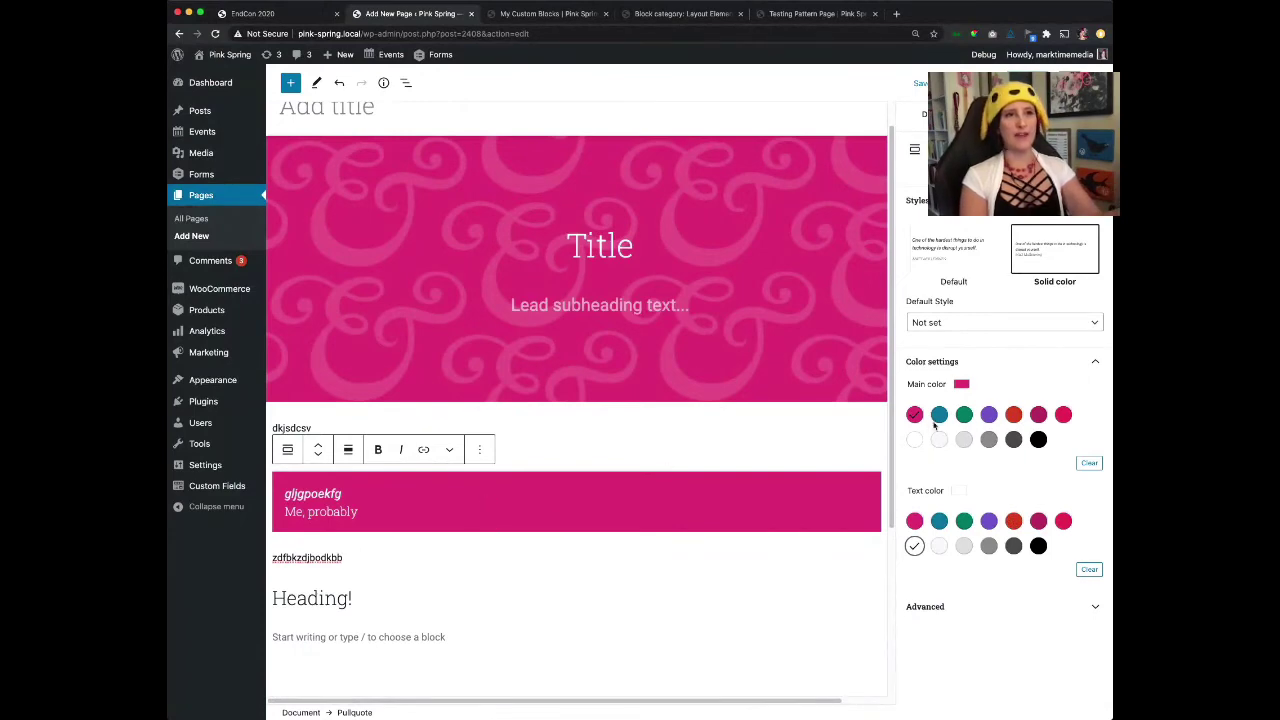
Return the pullquote to the Default style and set its text color to purple.
click(938, 252)
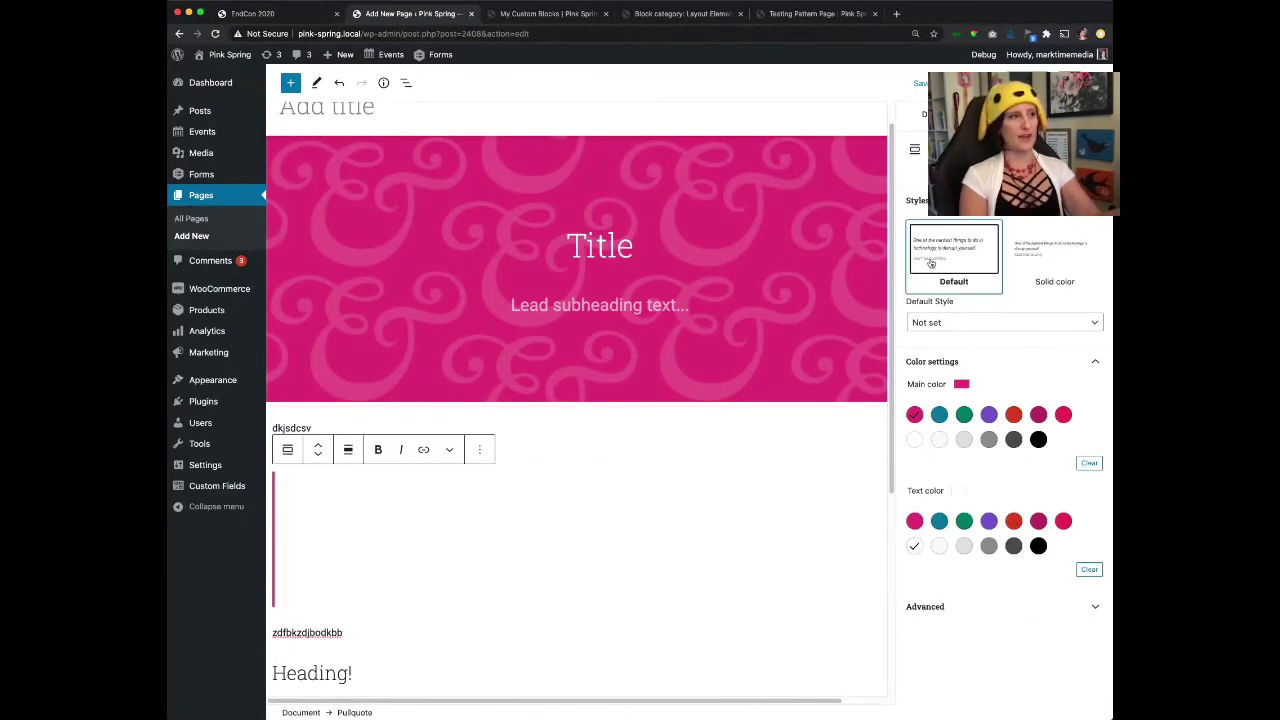
click(989, 521)
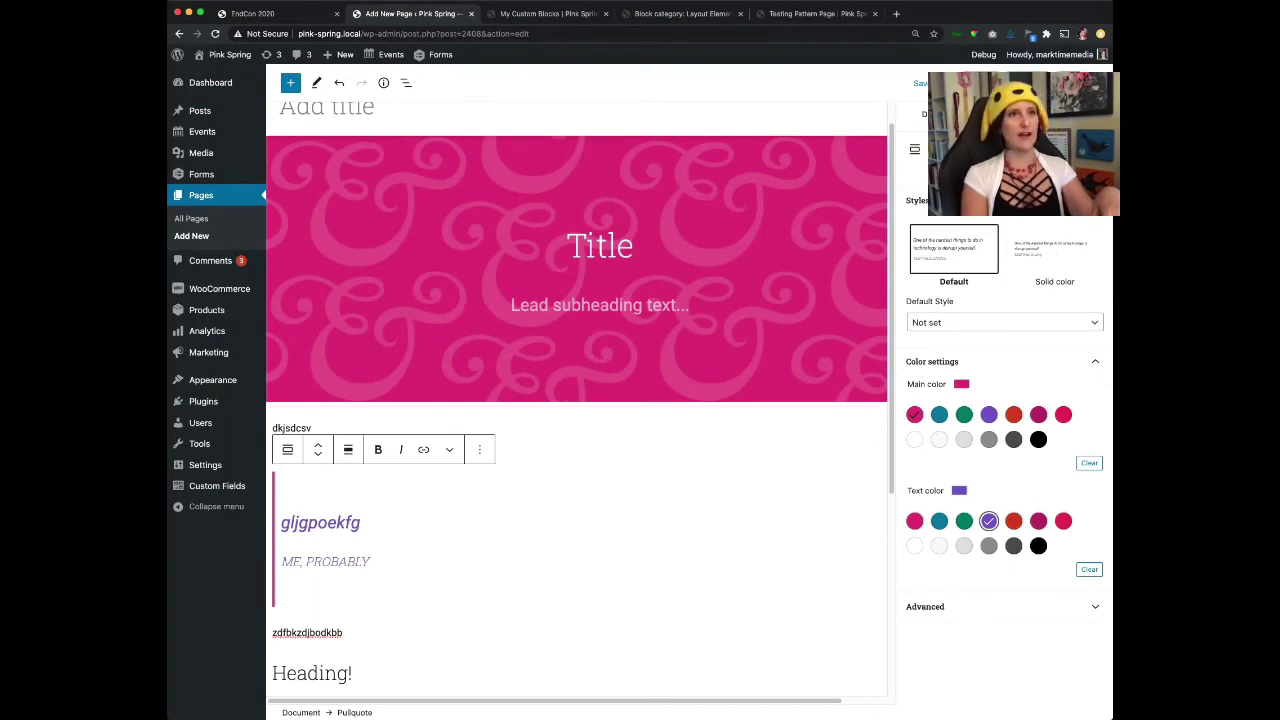
Preview the page in a new tab and examine how its cover, text, pullquote and heading render.
click(975, 83)
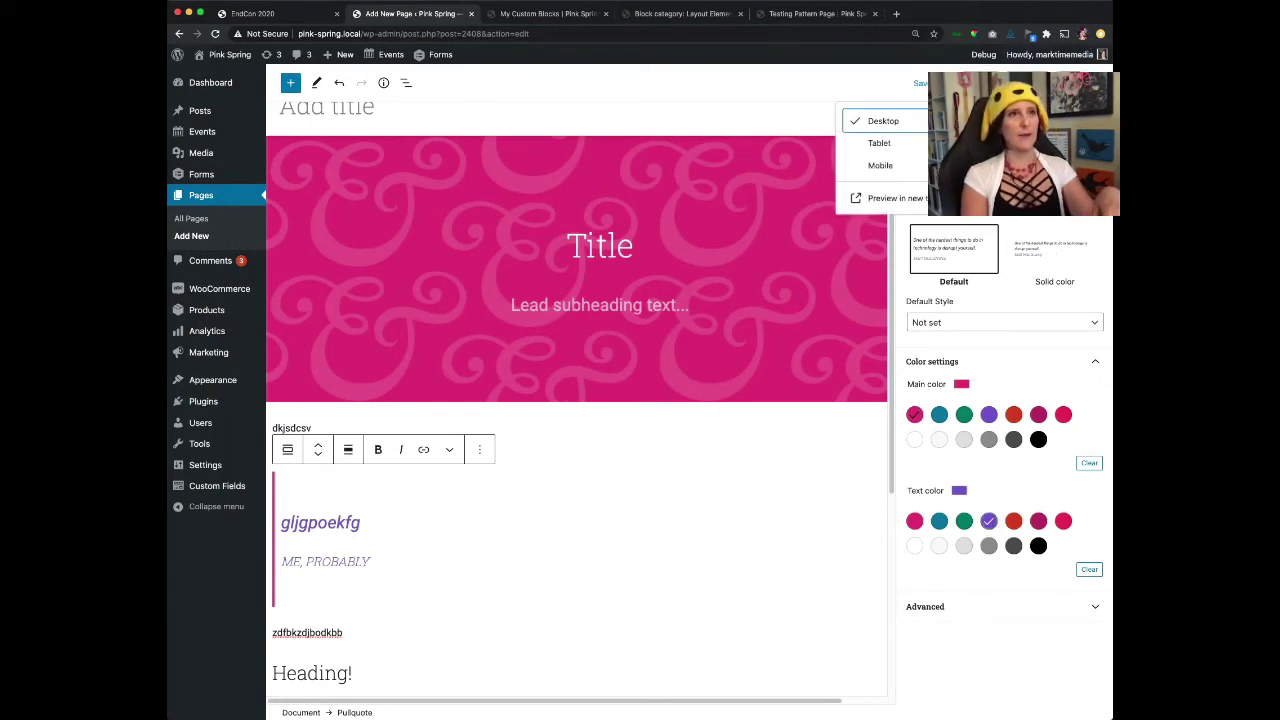
click(903, 200)
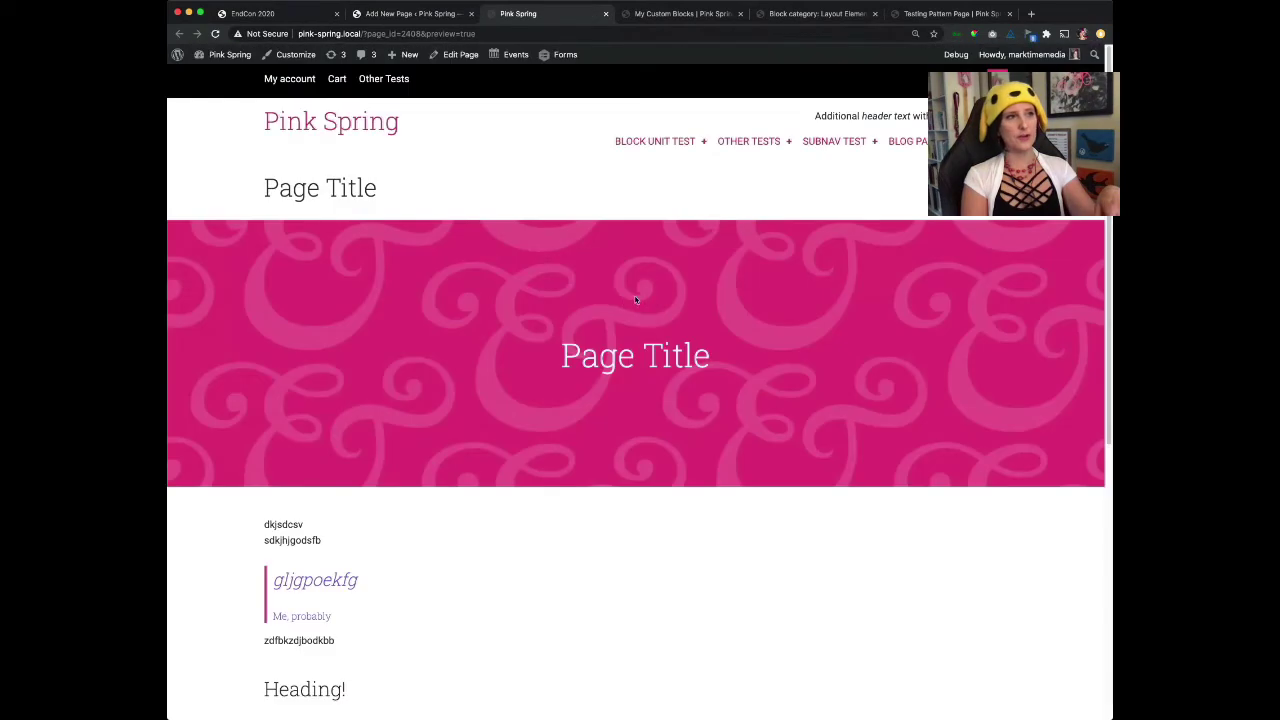
scroll(378, 560, down, 3)
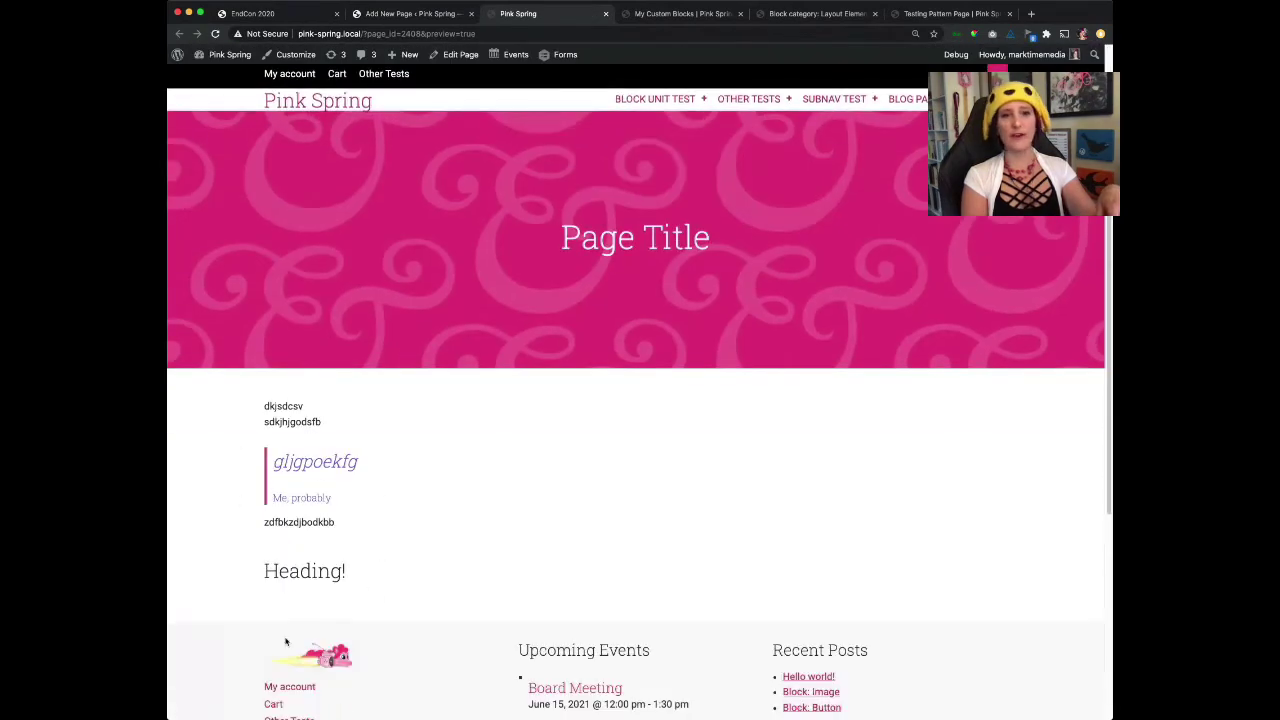
Compare the cover, paragraphs and pullquote in the page editor with their appearance in the page preview.
click(375, 14)
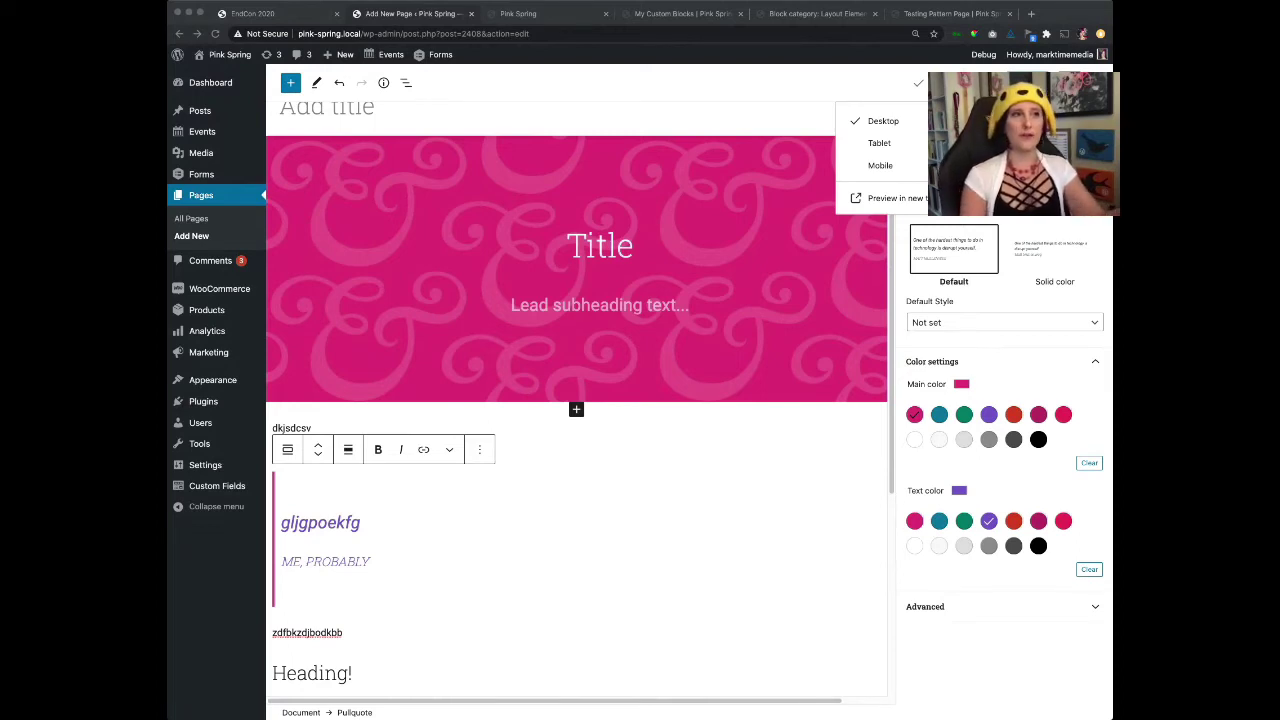
click(797, 123)
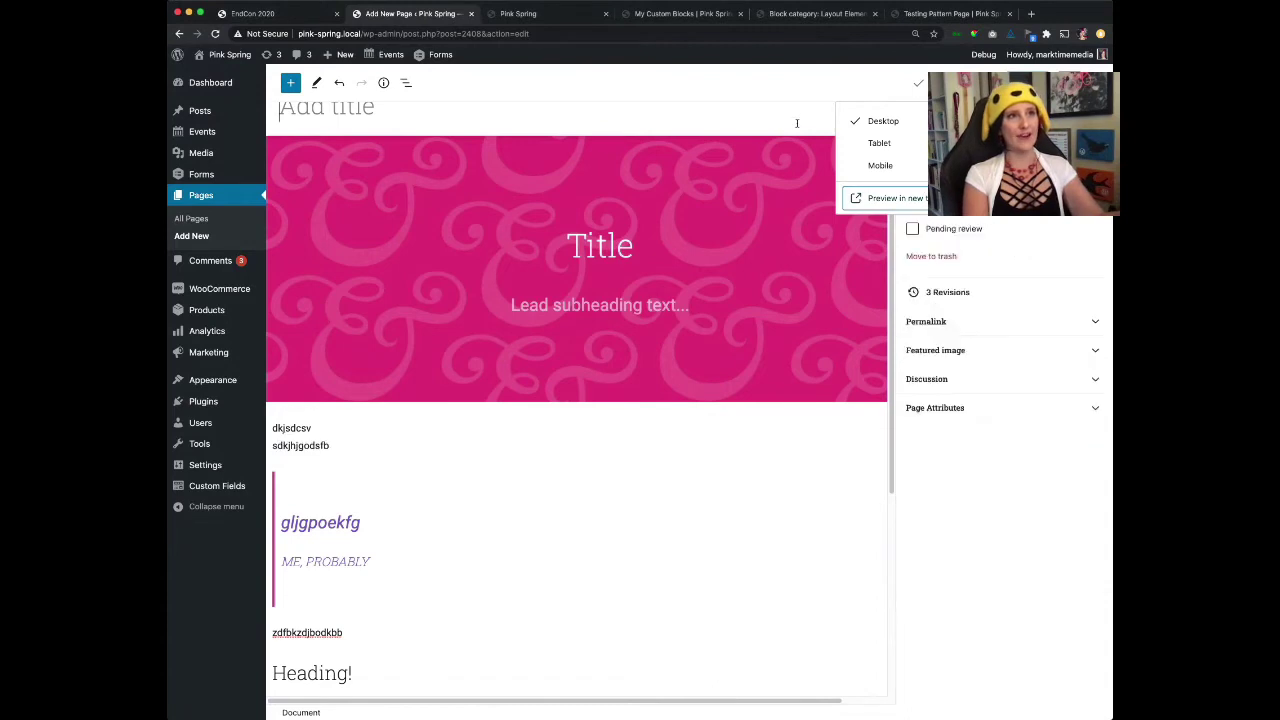
scroll(523, 552, down, 2)
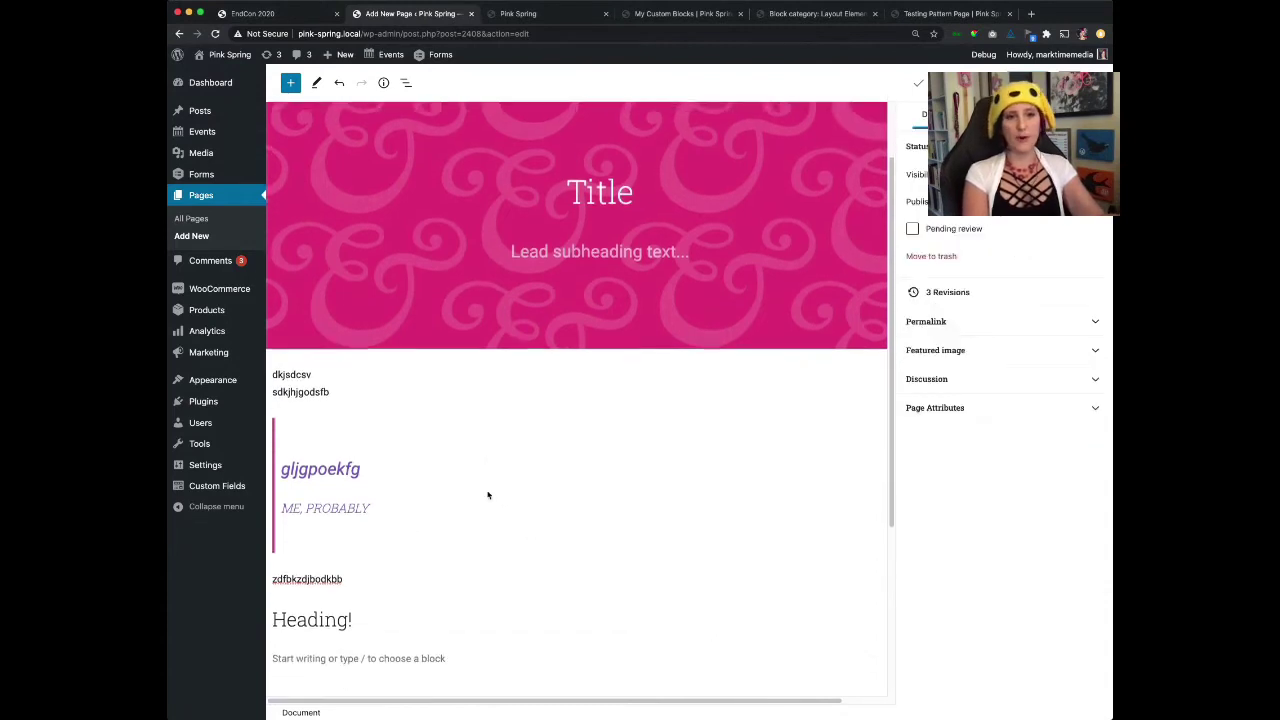
scroll(380, 567, up, 1)
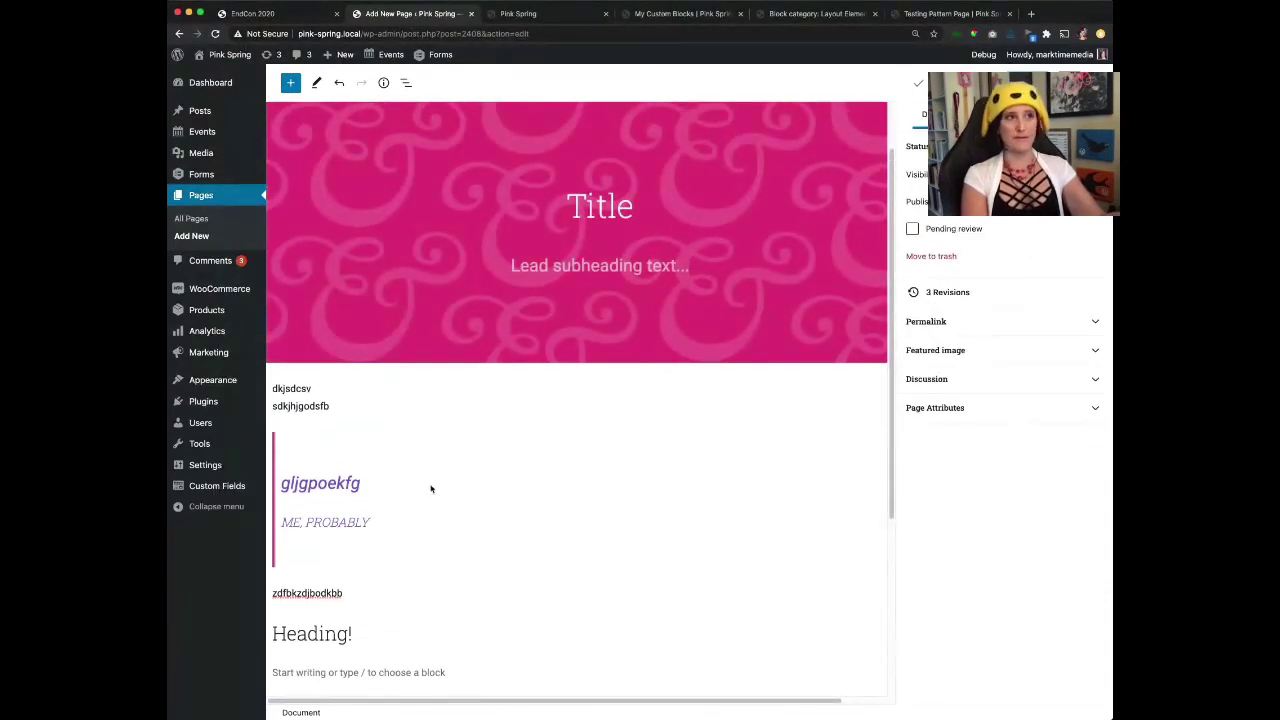
scroll(551, 546, up, 2)
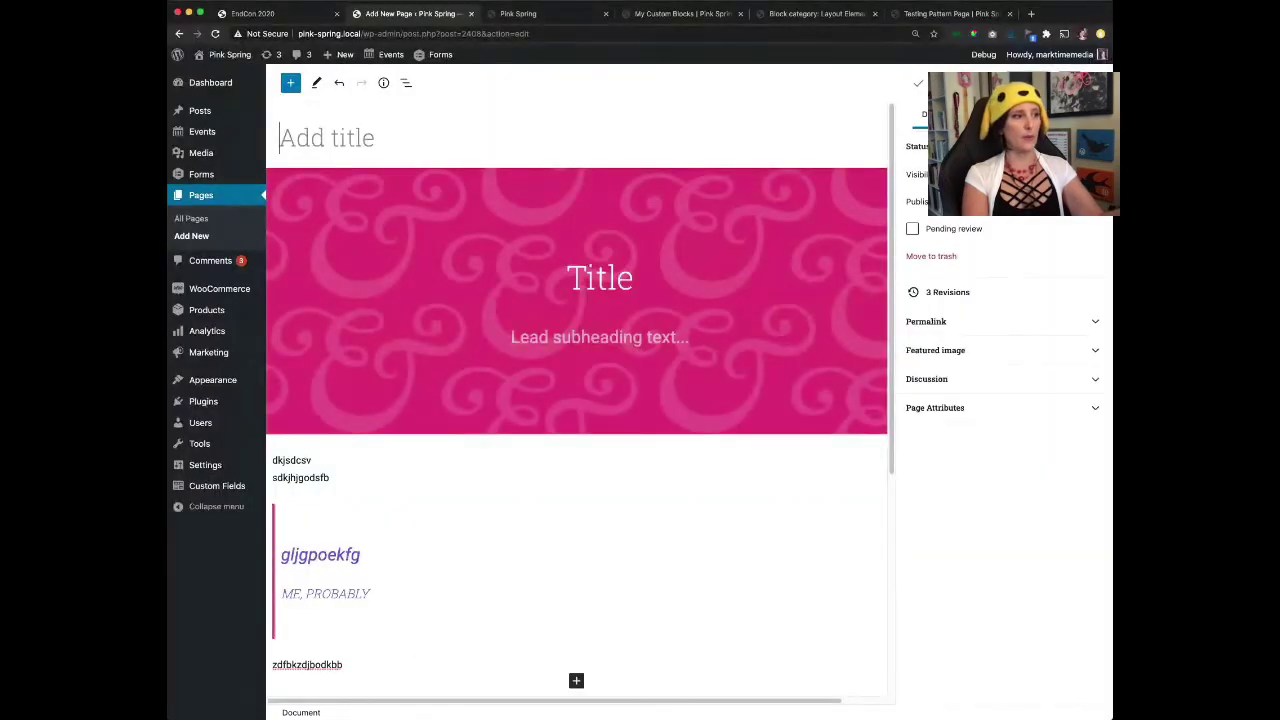
key(ctrl+alt+Return)
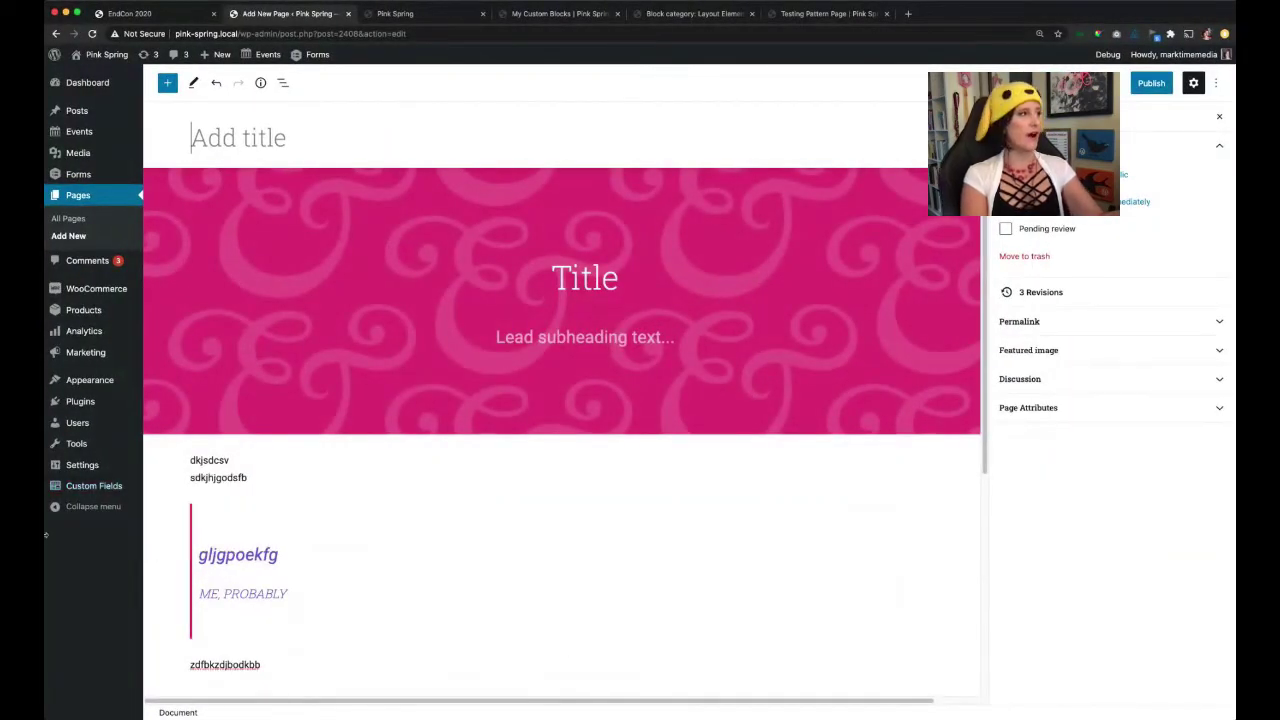
key(ctrl+alt+Return)
click(587, 18)
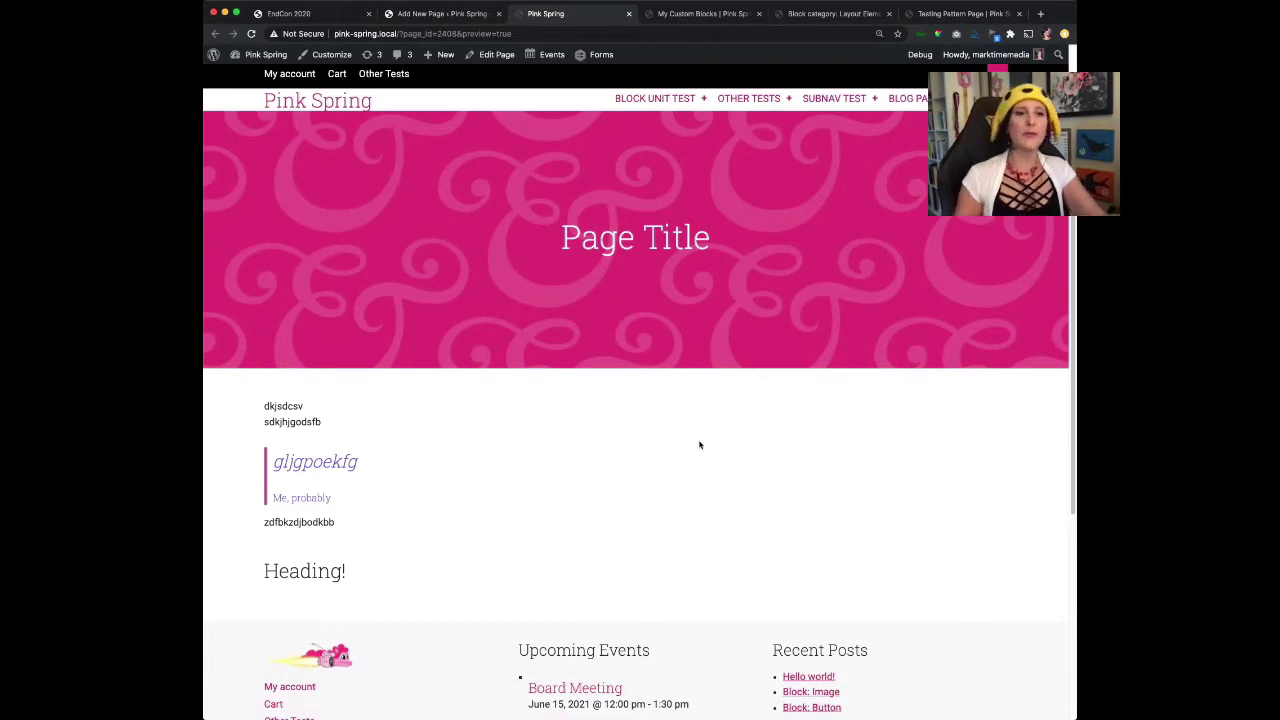
Return to the page editor and expand the page's Featured image and Permalink settings.
click(438, 14)
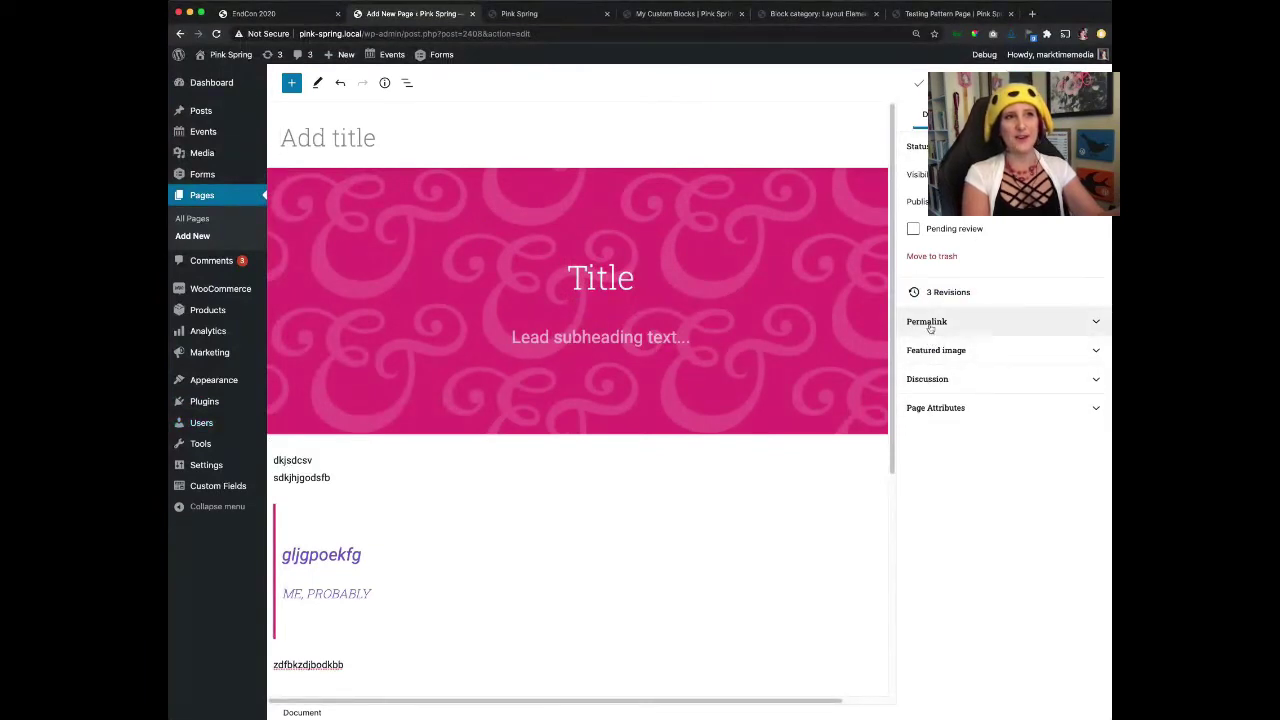
click(1011, 355)
click(1045, 322)
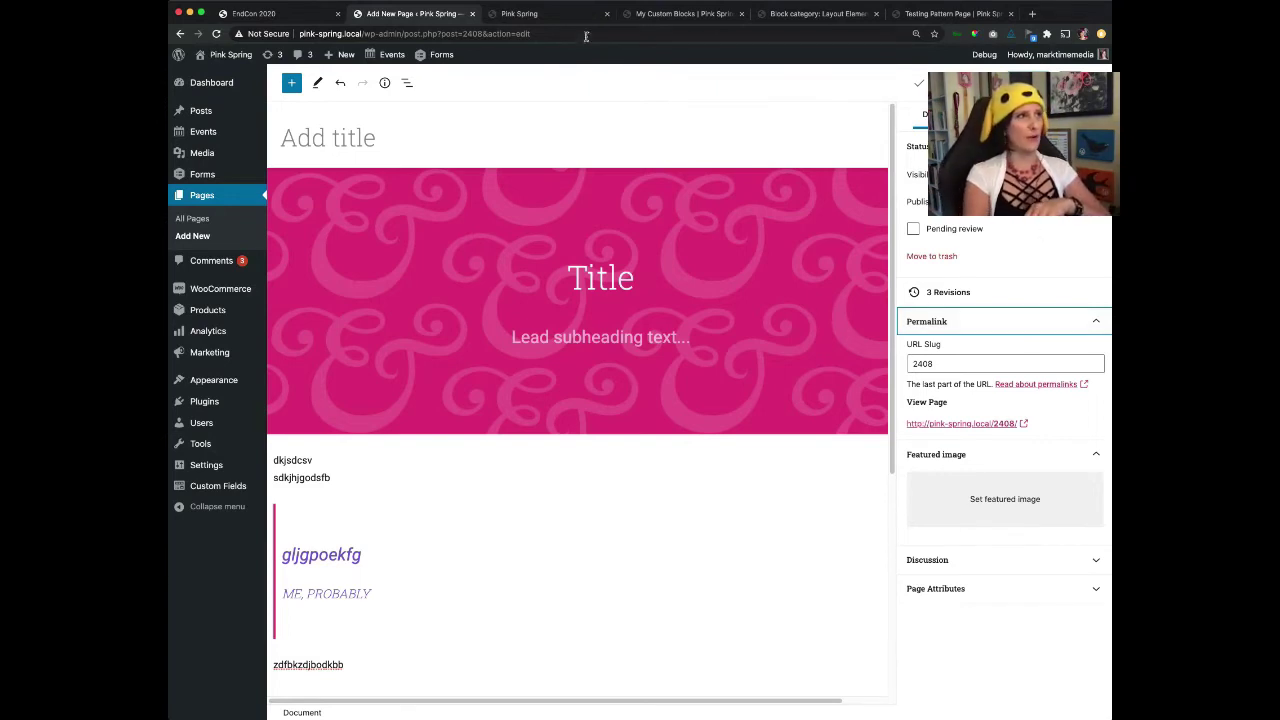
Set the main color of the "gljgpoekfg" pullquote to green.
click(320, 540)
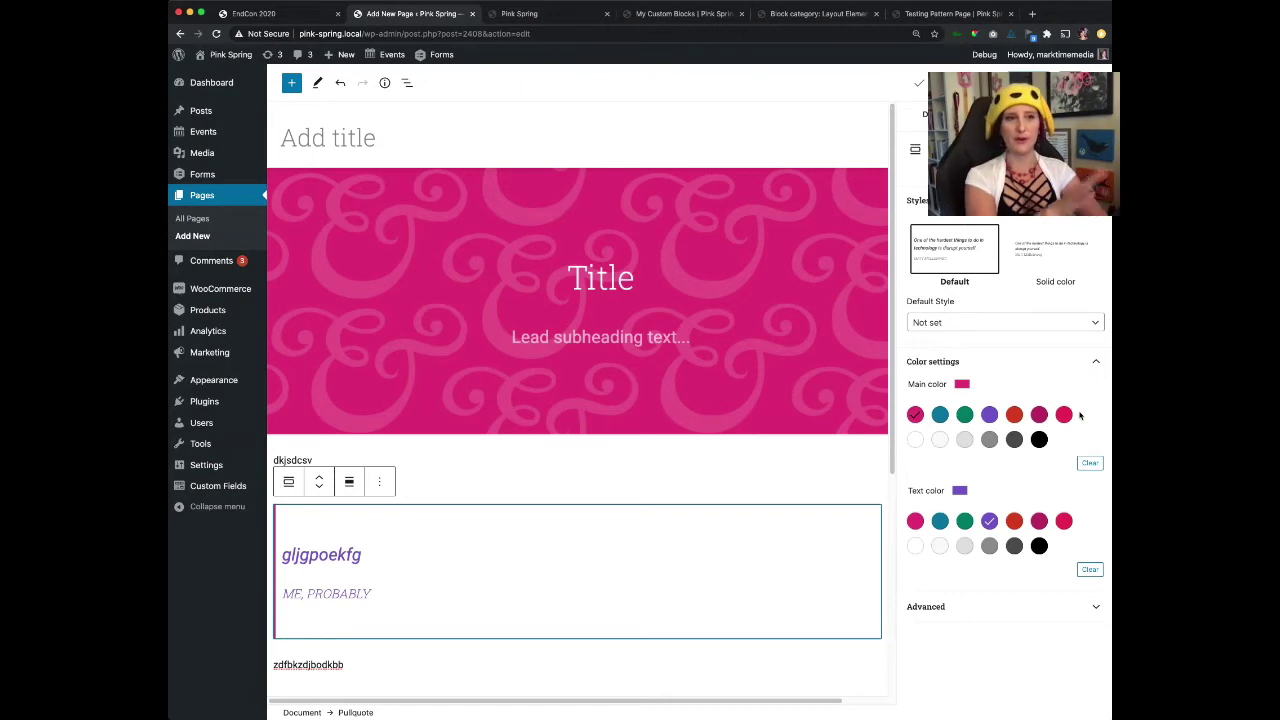
click(1014, 414)
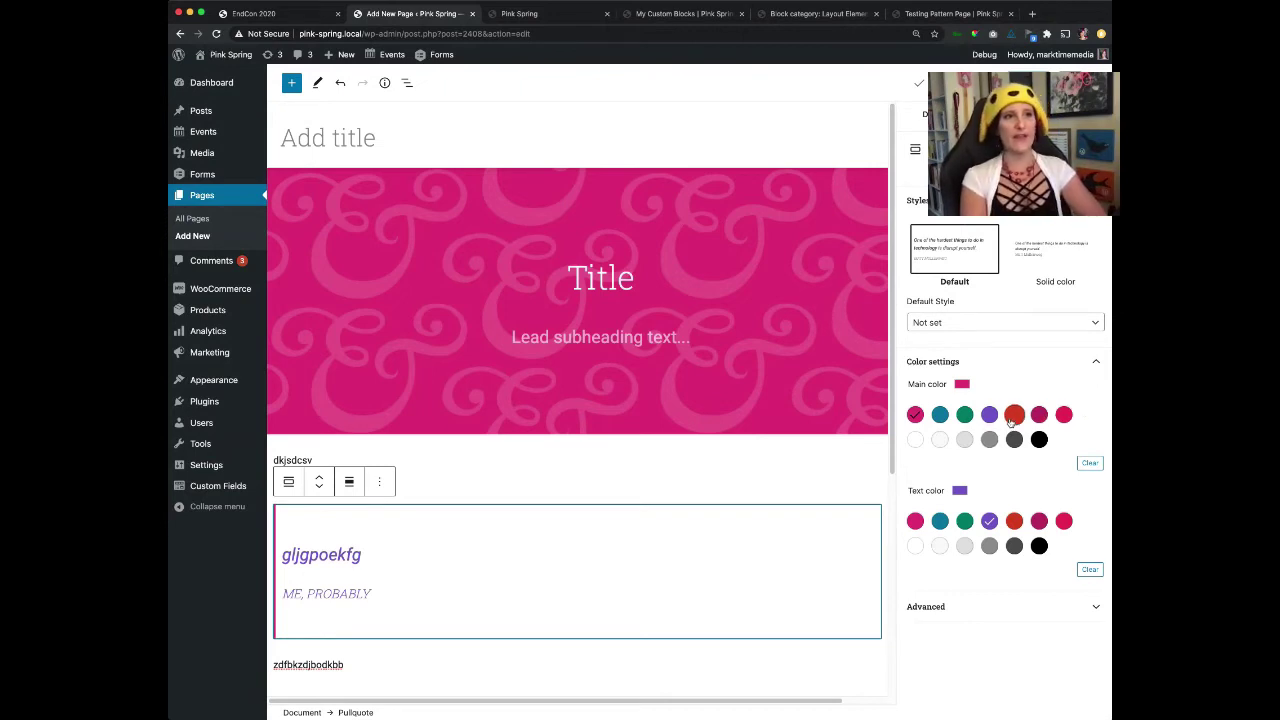
click(966, 416)
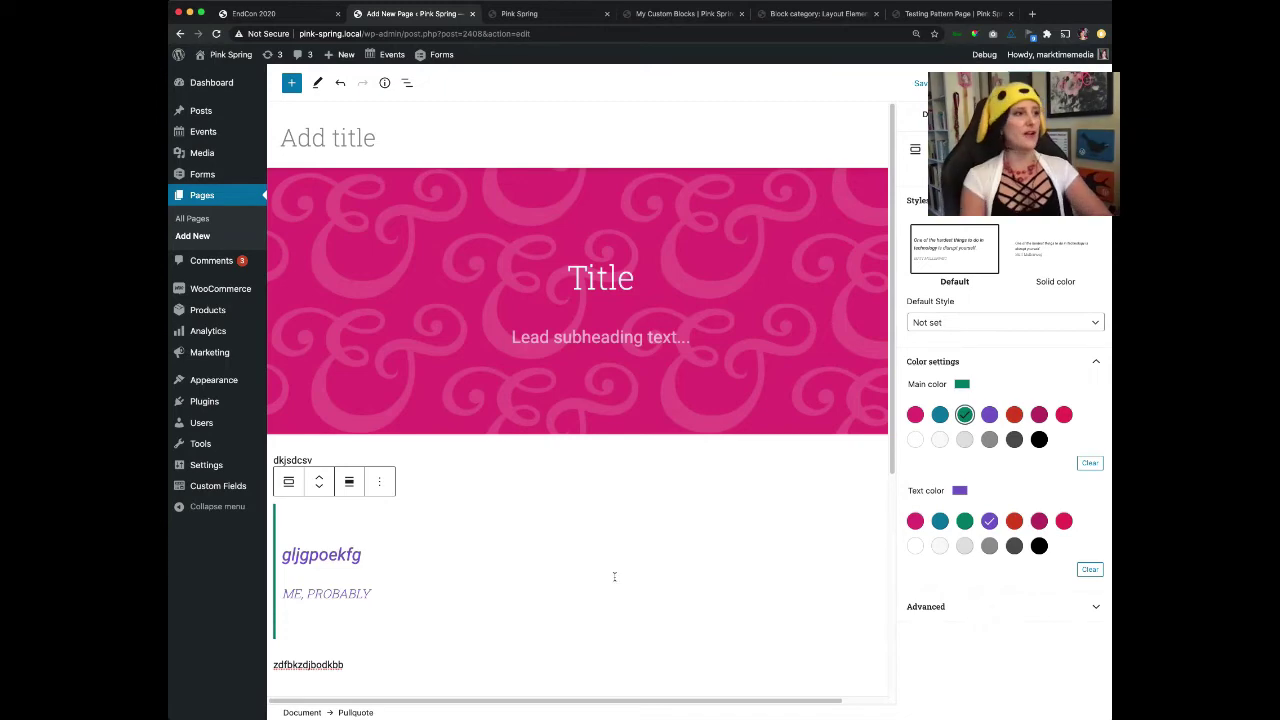
Insert a Columns block below the "Heading!" block with the 33 / 33 / 33 variation.
scroll(665, 550, down, 2)
scroll(450, 589, down, 3)
click(331, 478)
click(291, 82)
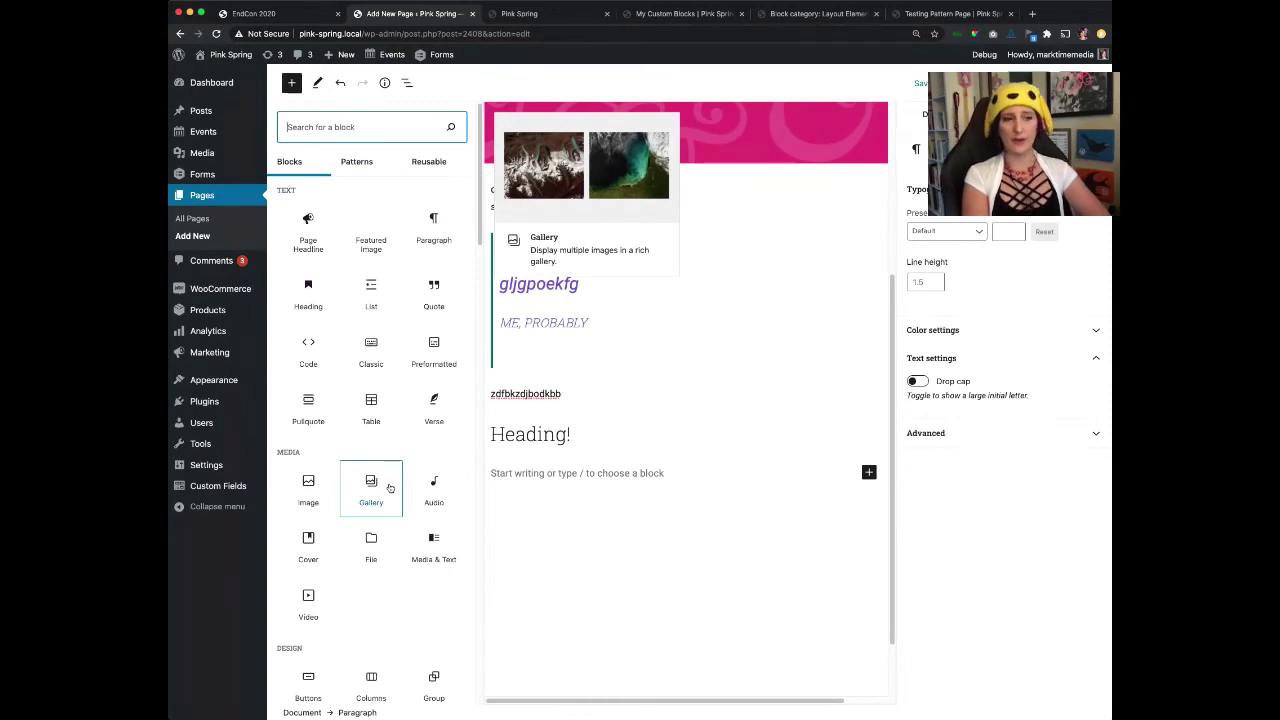
scroll(390, 488, down, 2)
scroll(392, 482, down, 2)
click(370, 598)
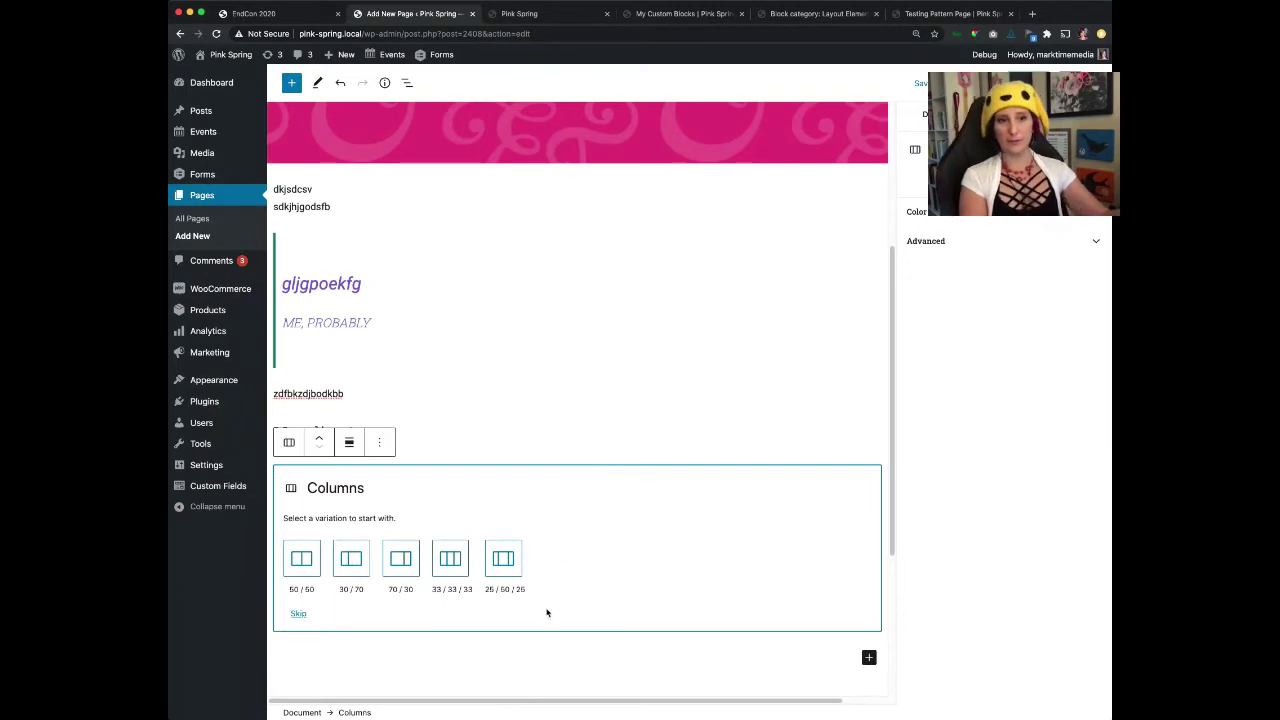
click(451, 559)
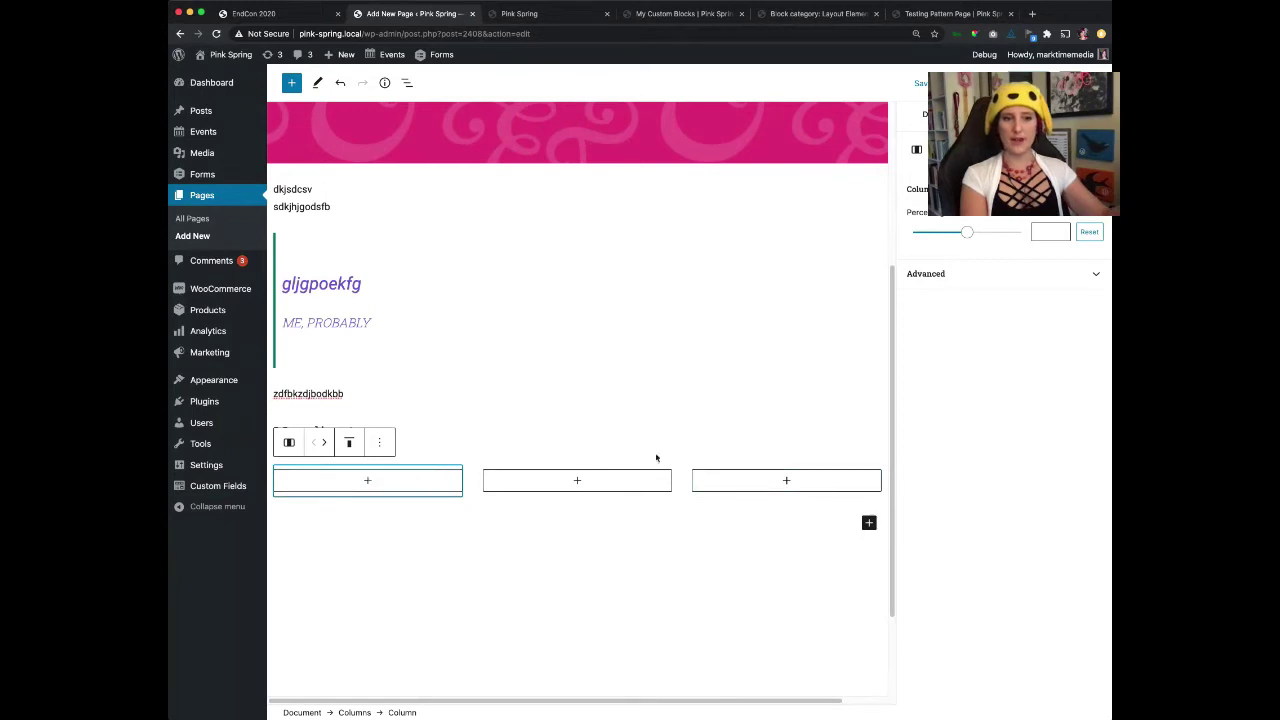
Add a heading reading "One column!" to the first column and set it to level H3.
click(368, 481)
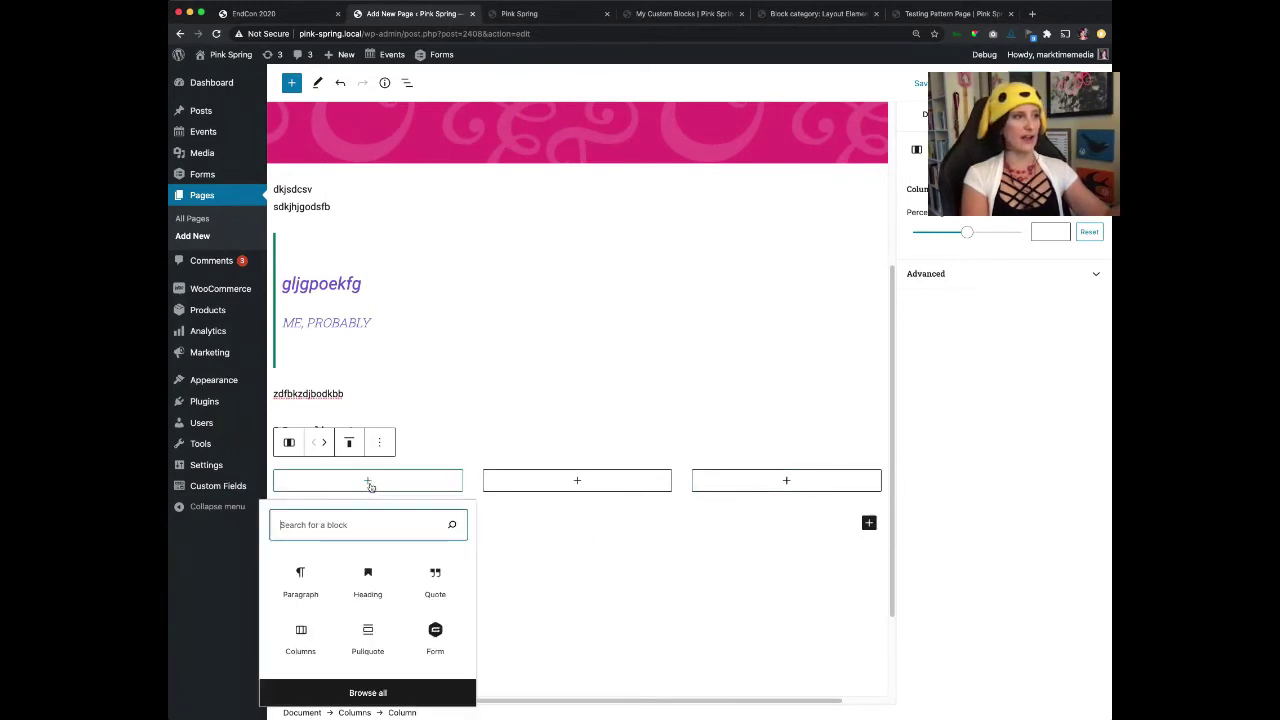
click(367, 582)
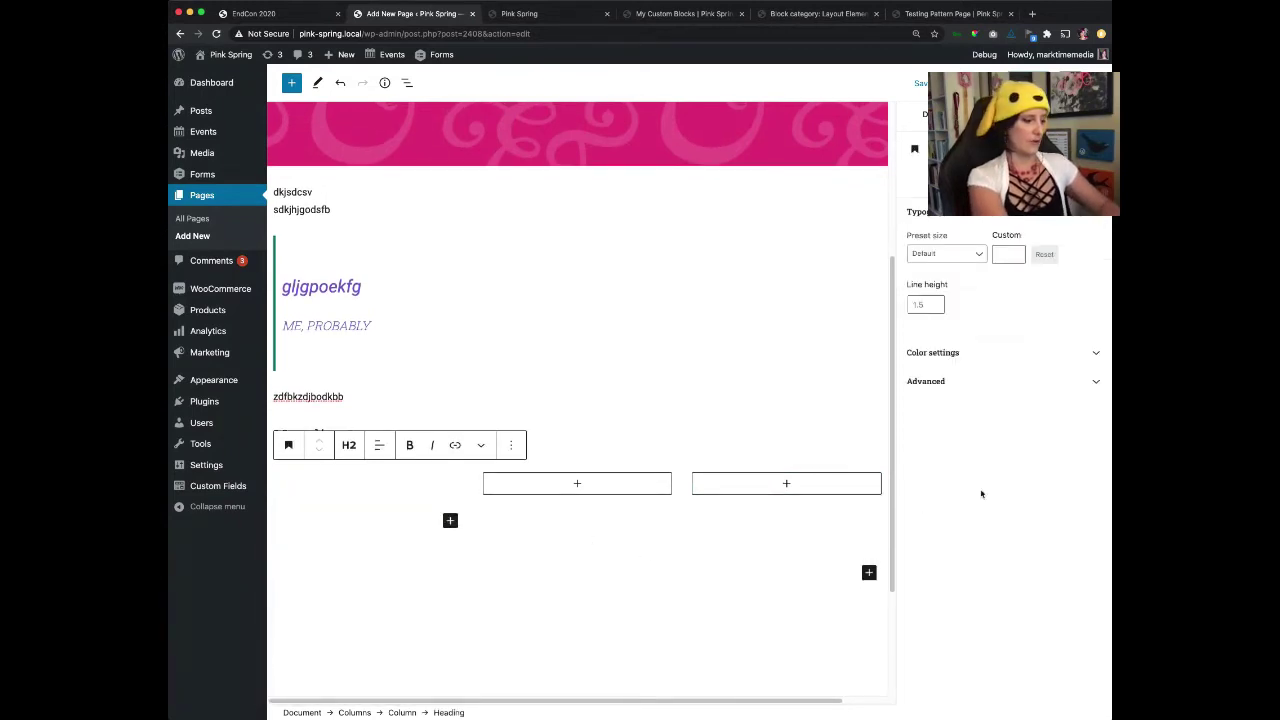
text(One column)
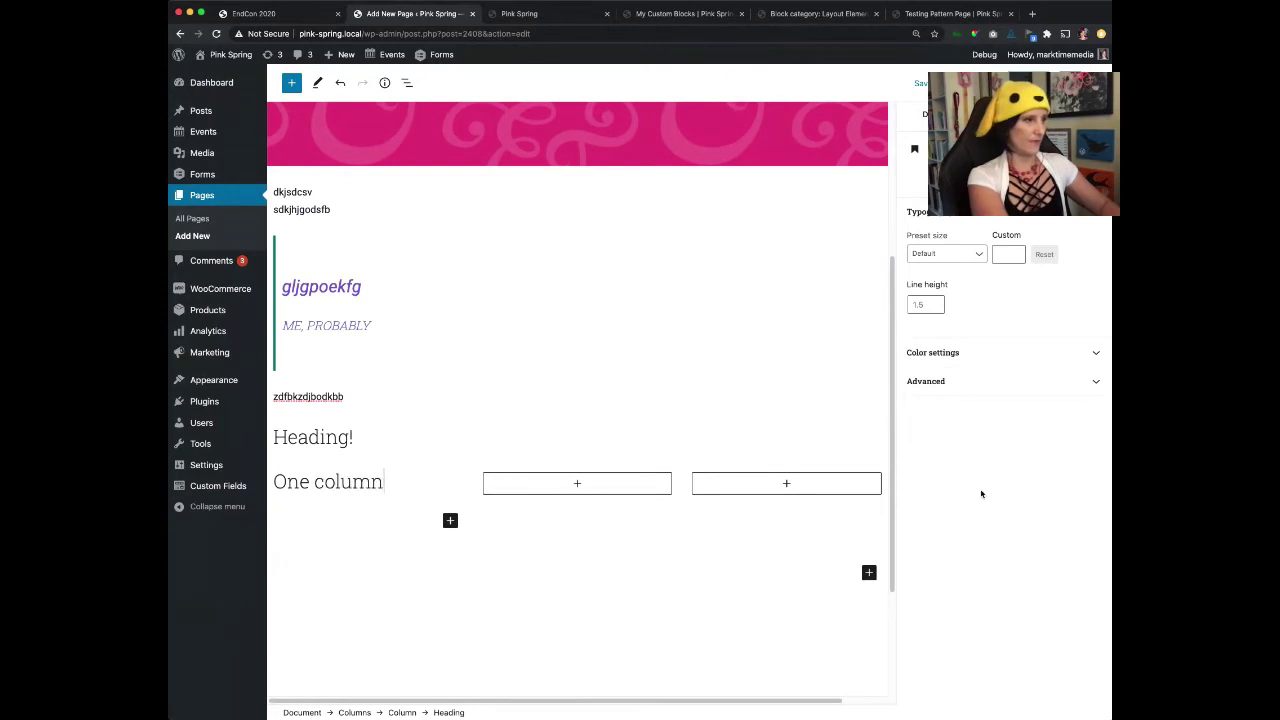
text(!)
click(349, 445)
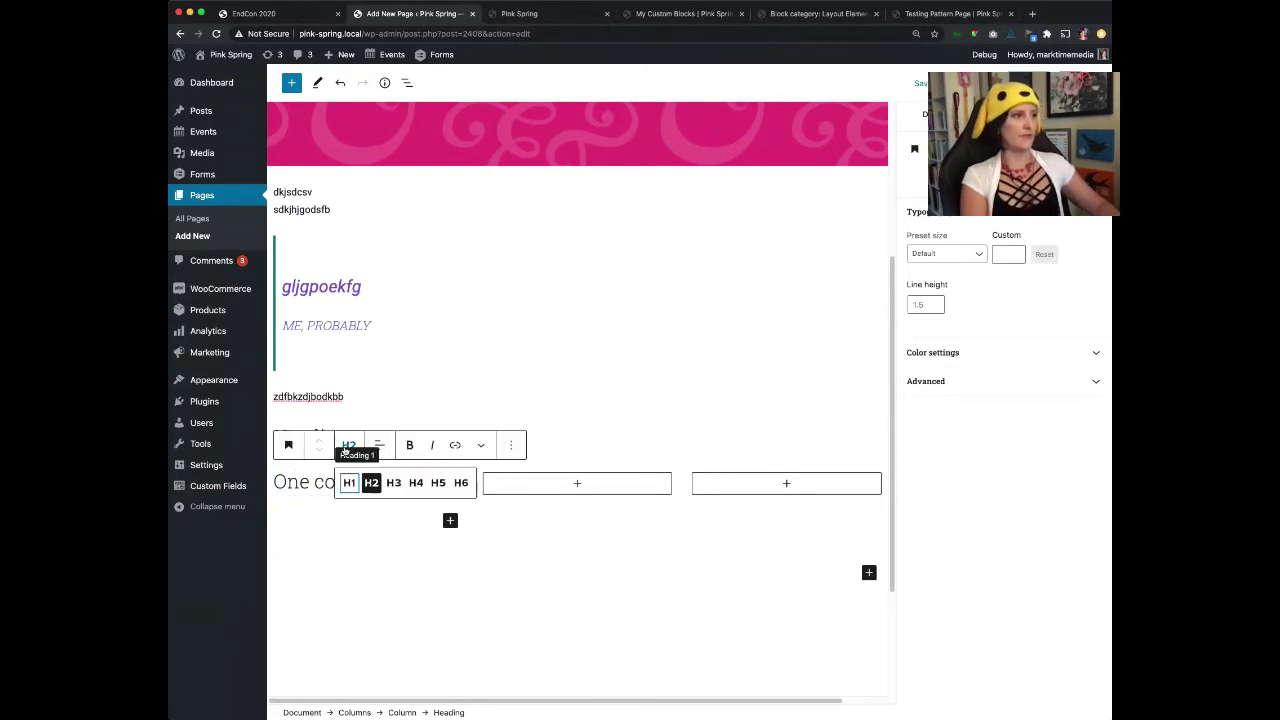
click(393, 482)
Add a quote reading "Wow, columns!" to the second column with the citation "Definitely me".
click(577, 483)
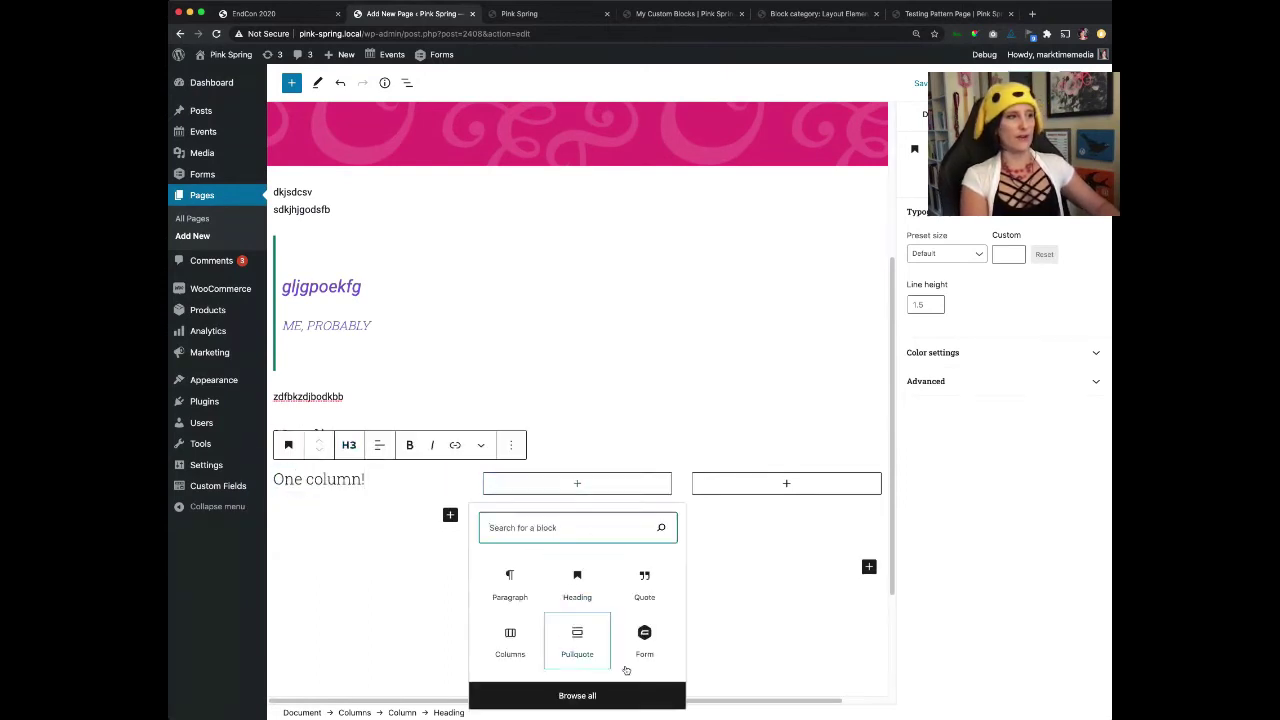
click(642, 585)
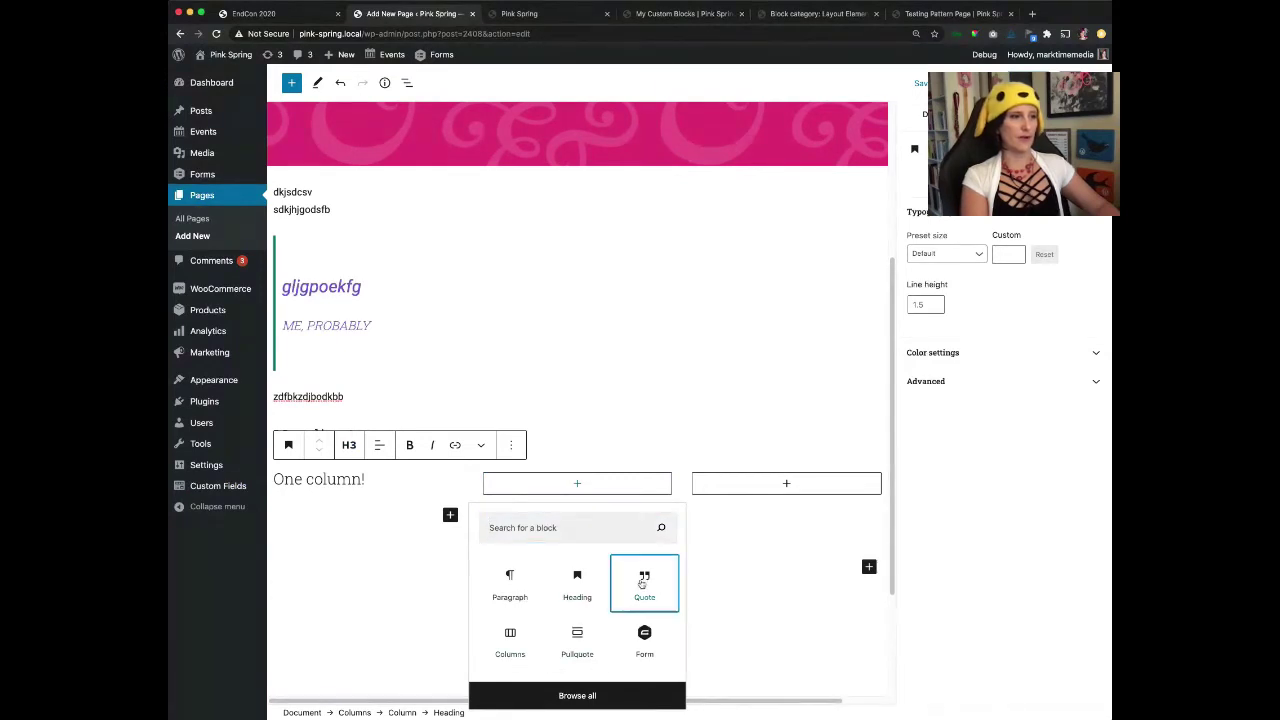
text(Wow, columns!)
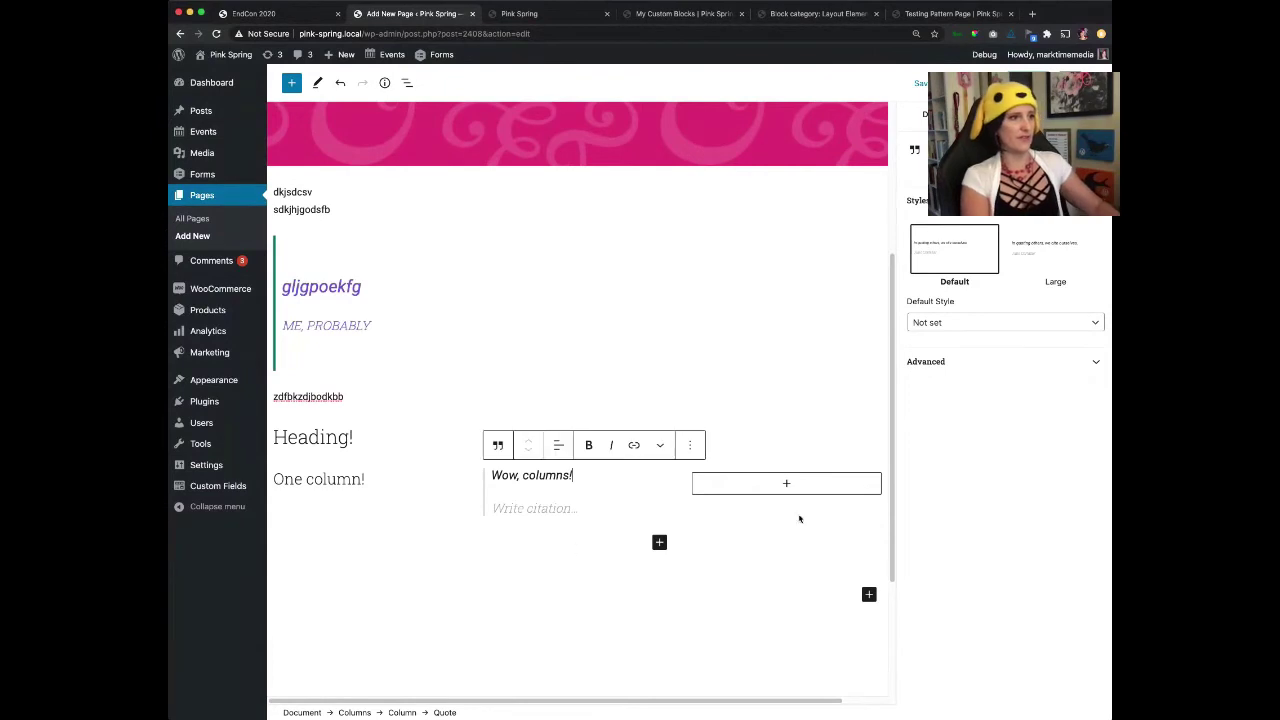
click(555, 506)
text(Defini)
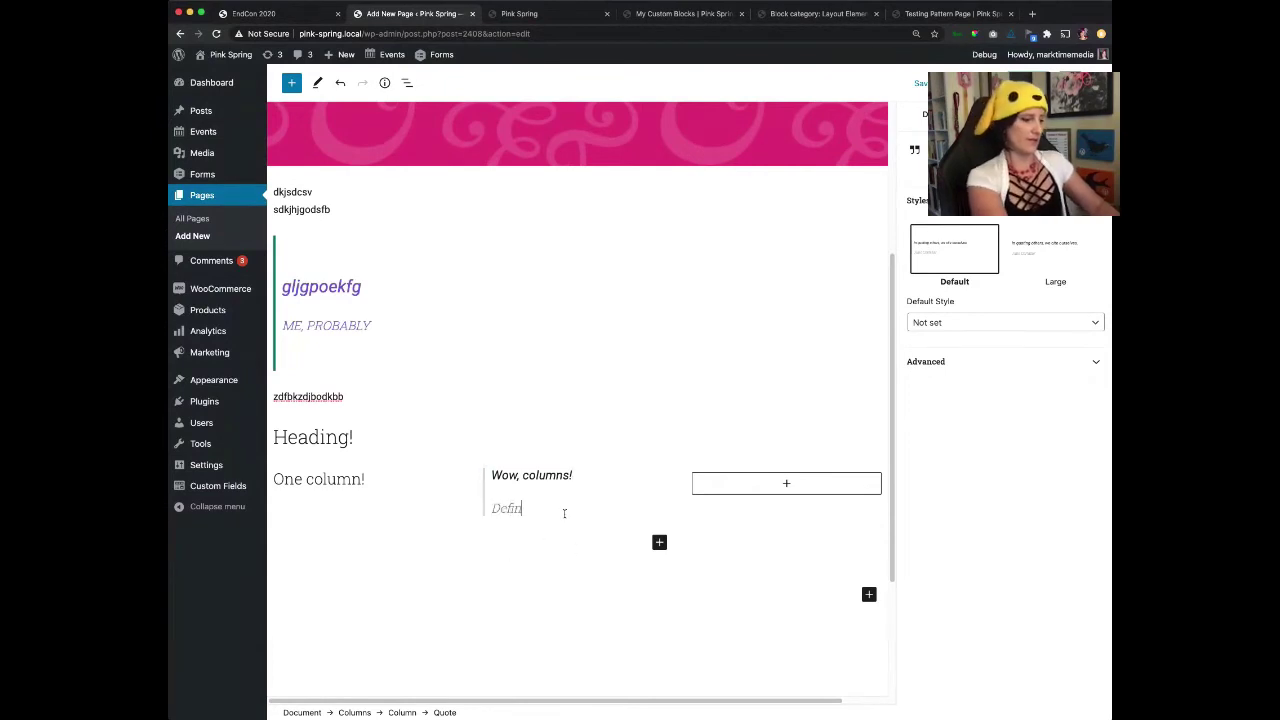
text(tely me)
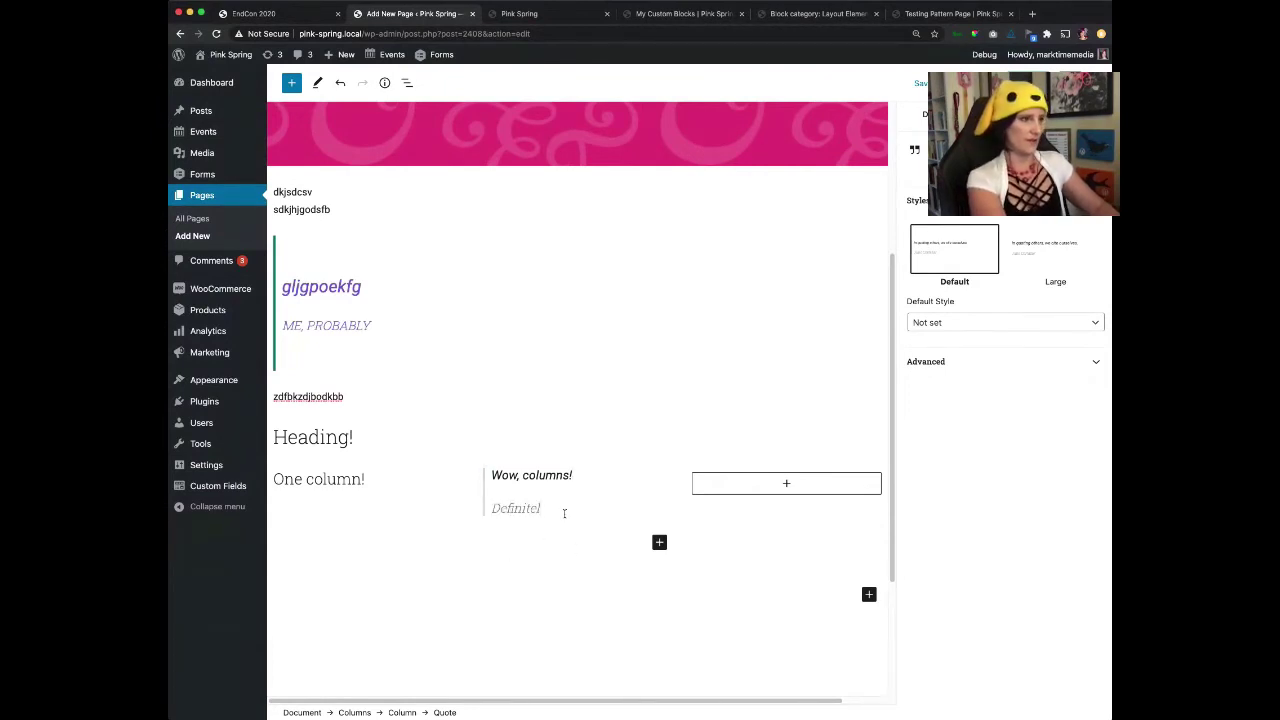
Select the "Wow, columns!" quote, its parent column and the neighbouring columns in turn to examine their separate block settings.
click(710, 642)
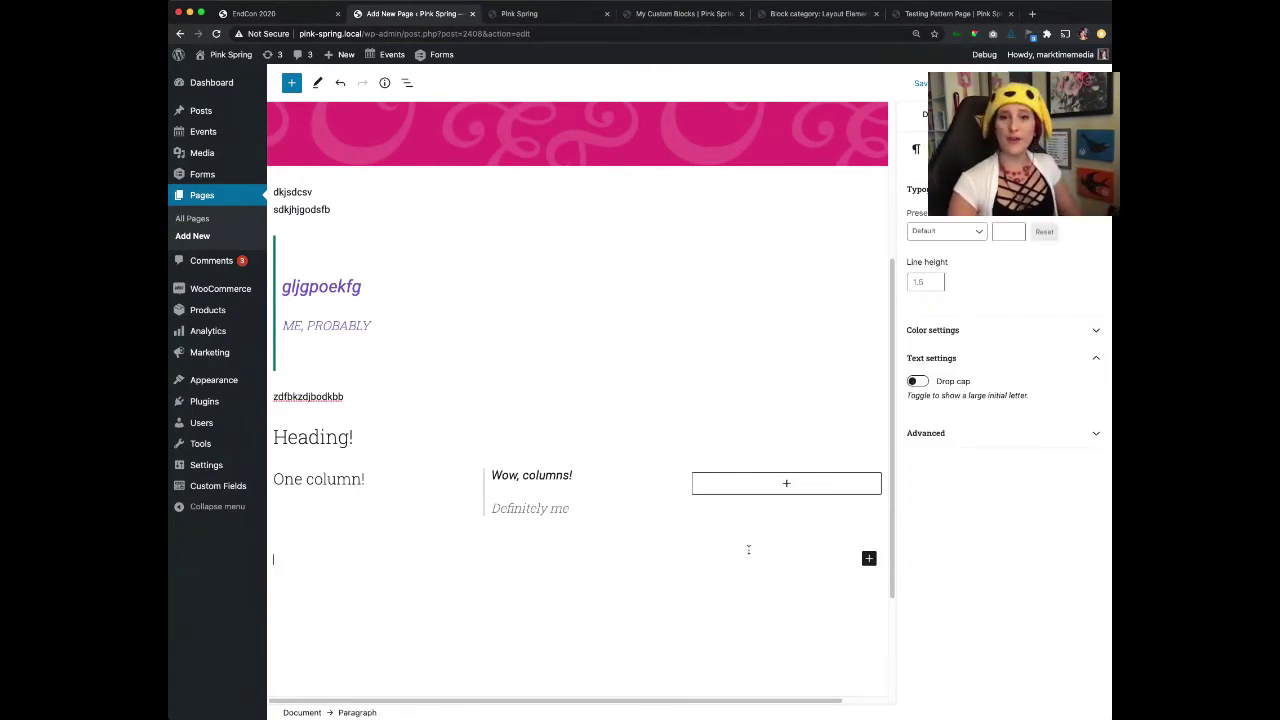
click(617, 481)
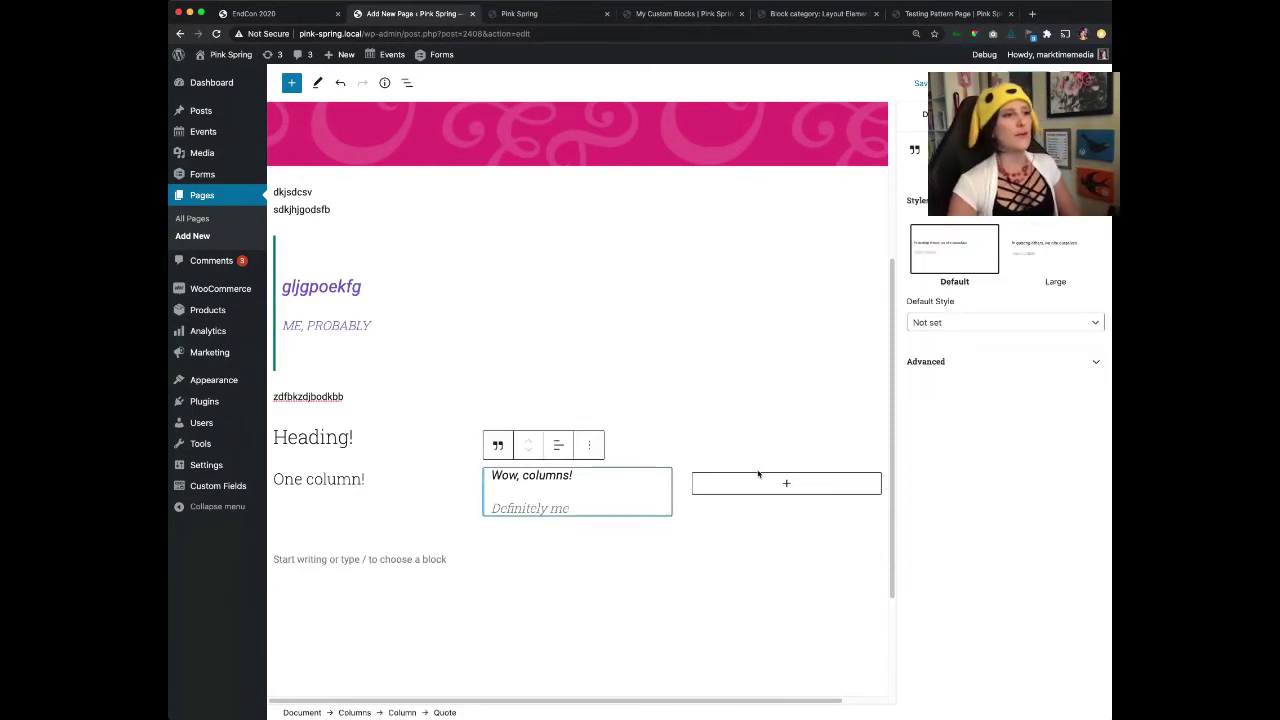
click(739, 495)
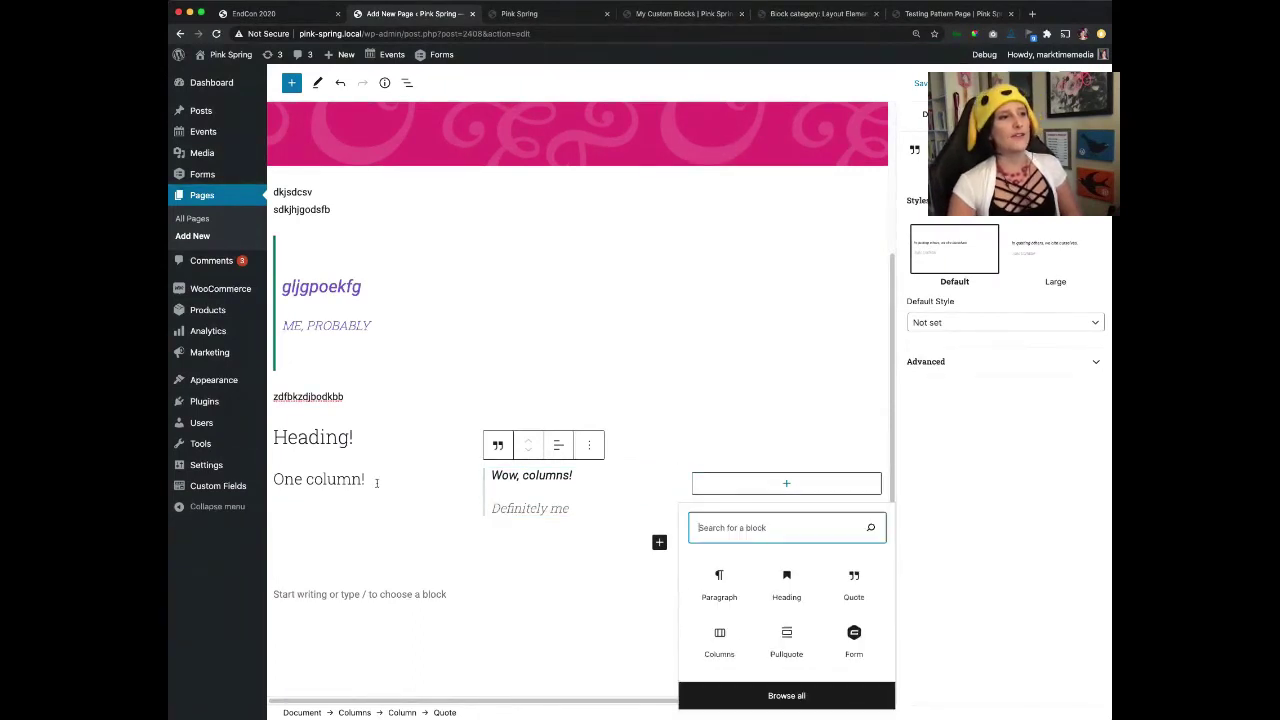
click(731, 487)
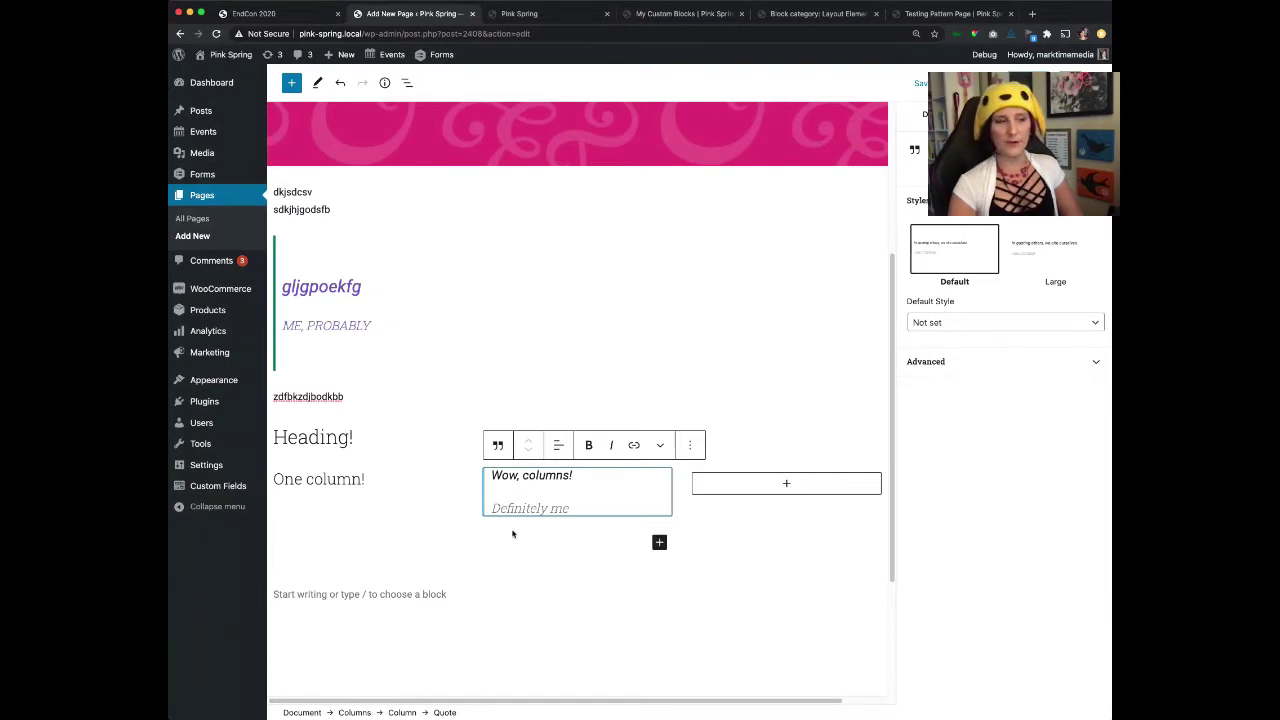
click(513, 532)
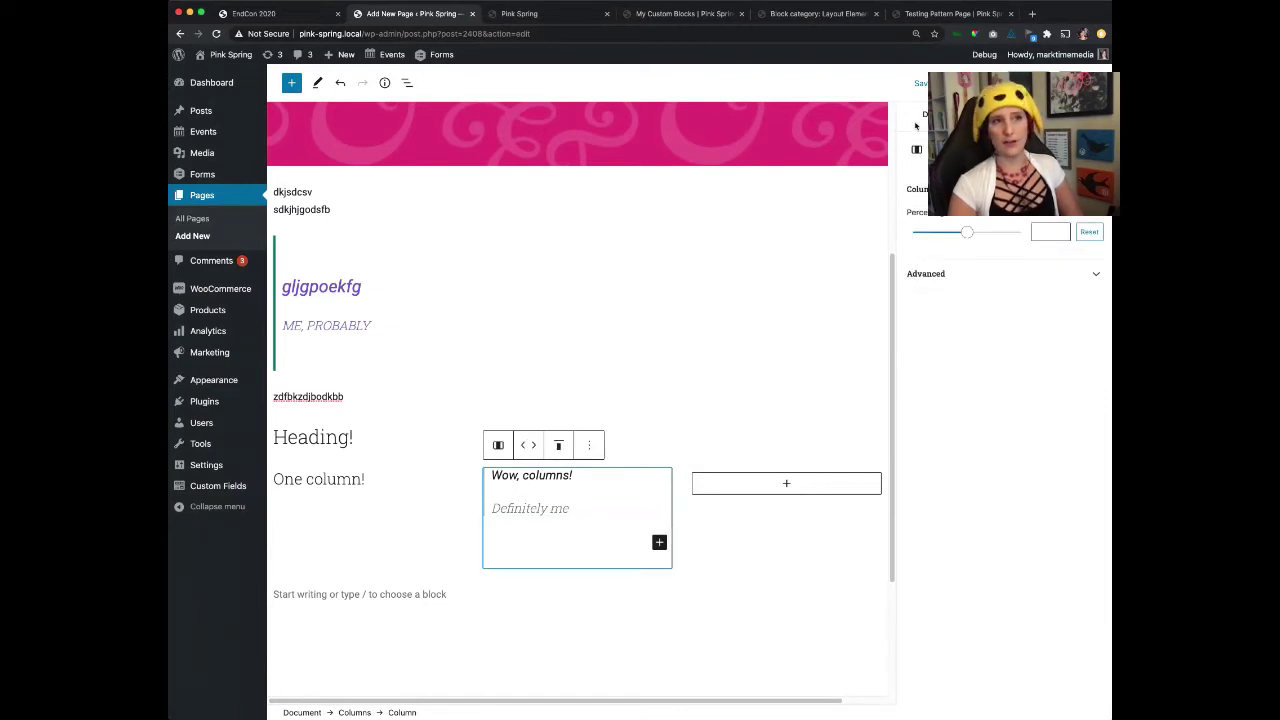
mouse_move(966, 232)
mouse_down()
mouse_move(996, 232)
mouse_move(971, 232)
mouse_up()
click(1089, 232)
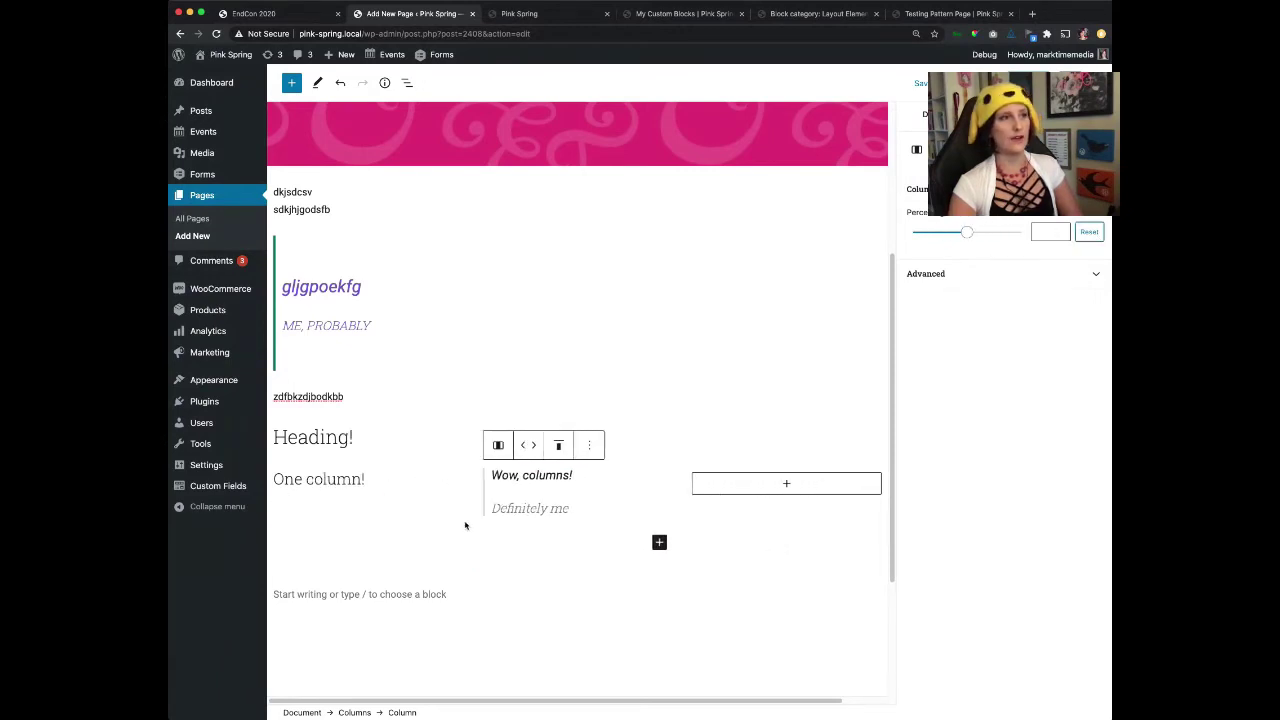
click(414, 472)
click(615, 470)
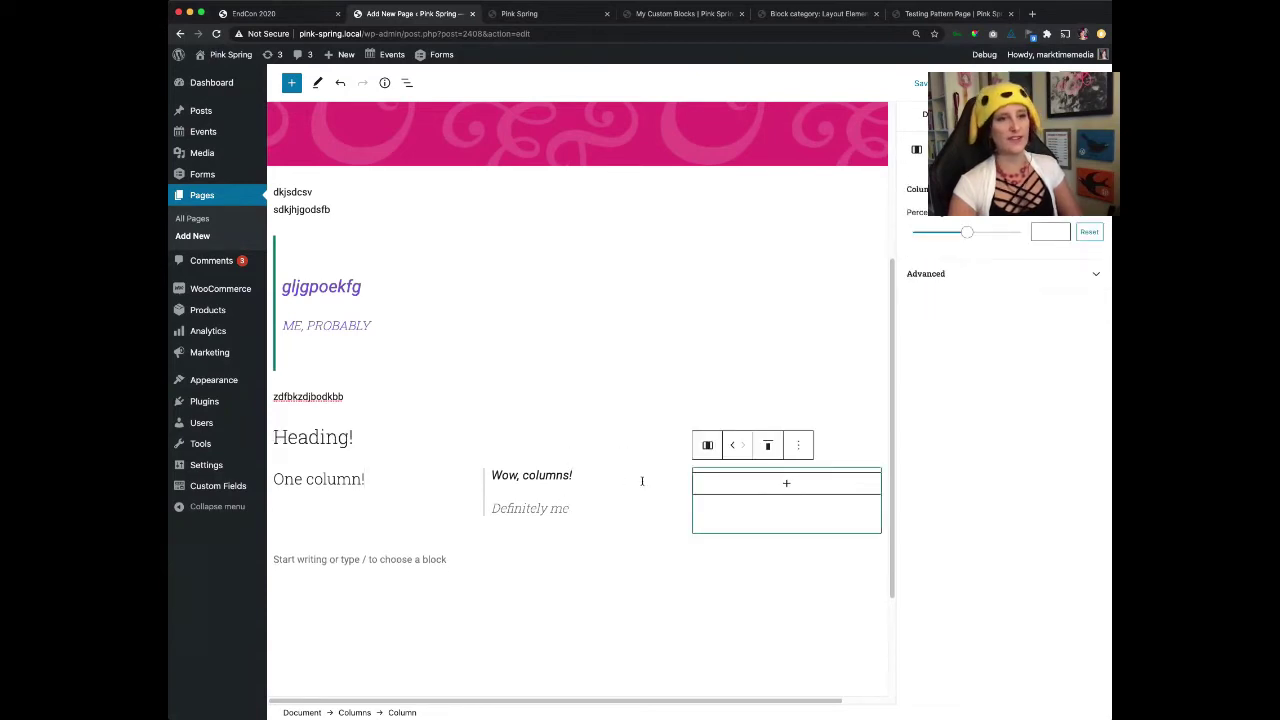
click(563, 509)
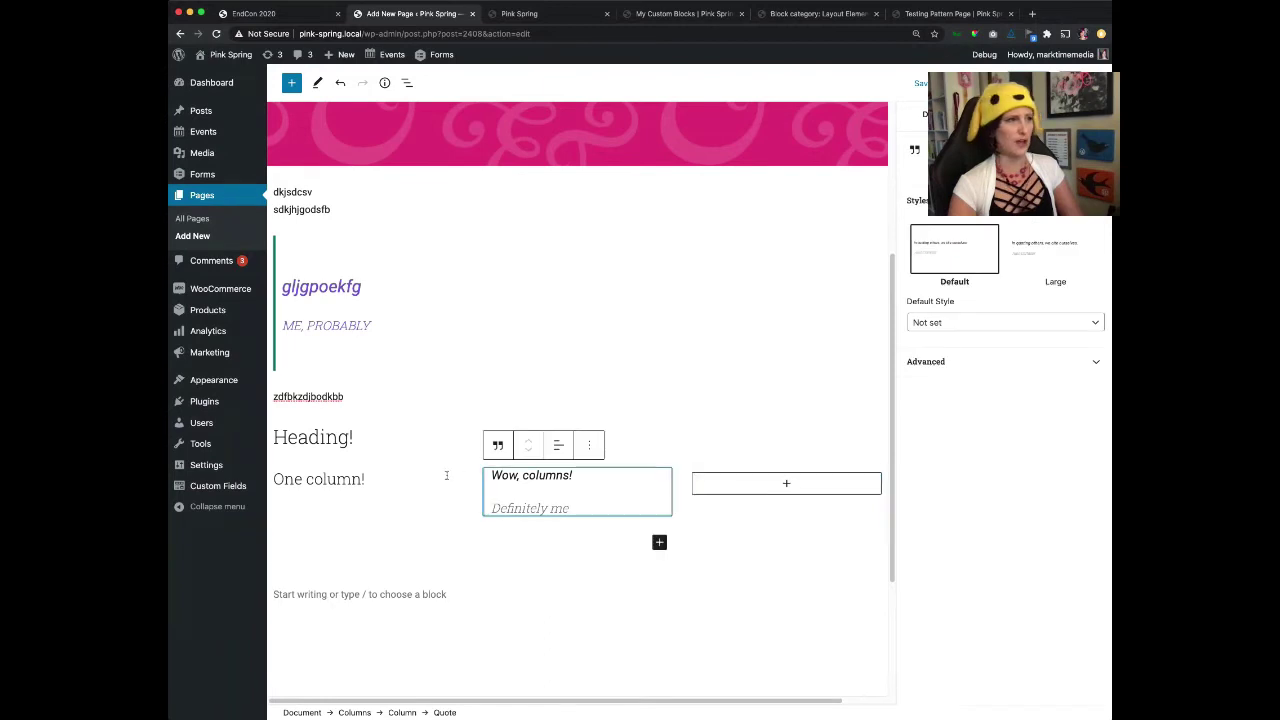
Select the "One column!" heading, and move the selection up through its parent column to the whole Columns block.
click(428, 477)
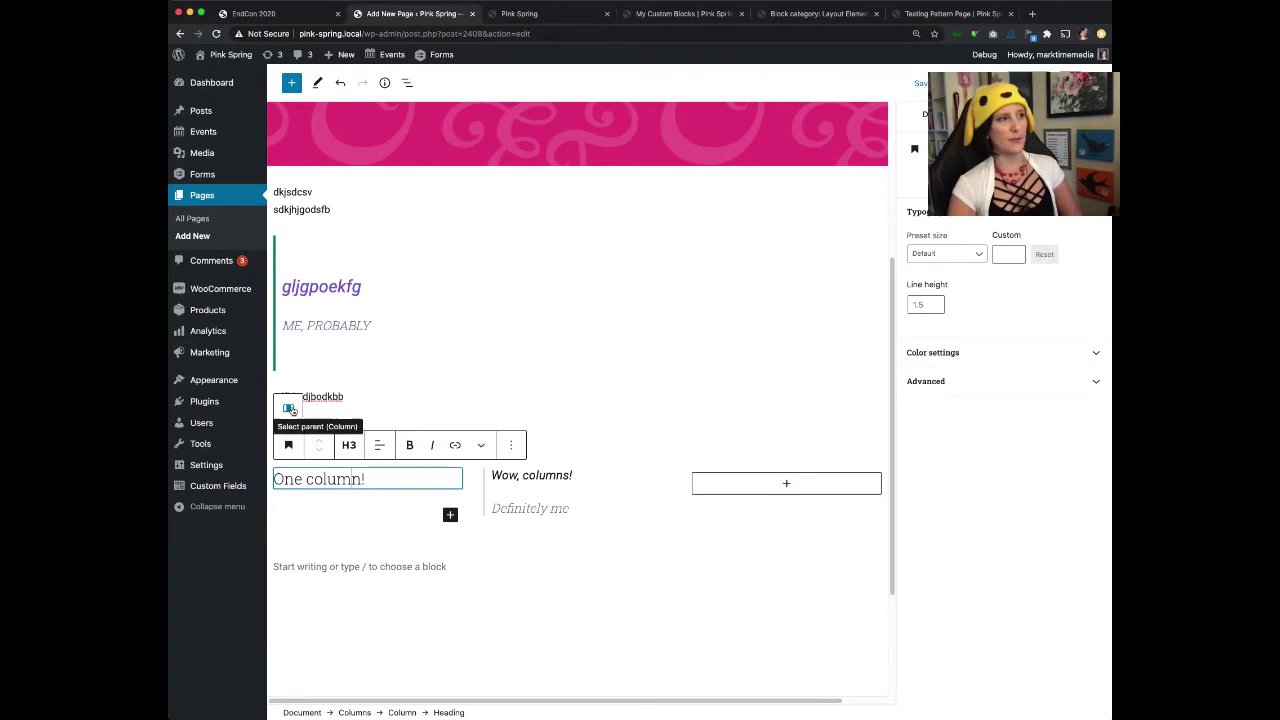
click(289, 410)
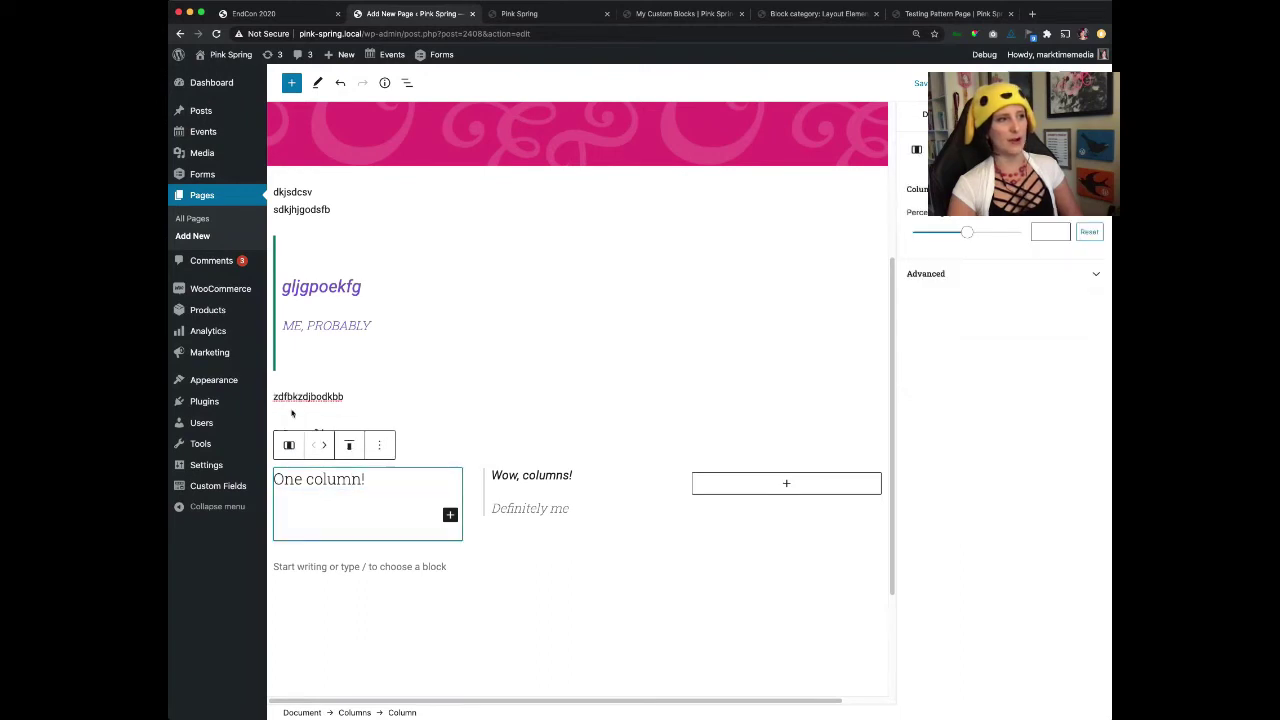
click(288, 421)
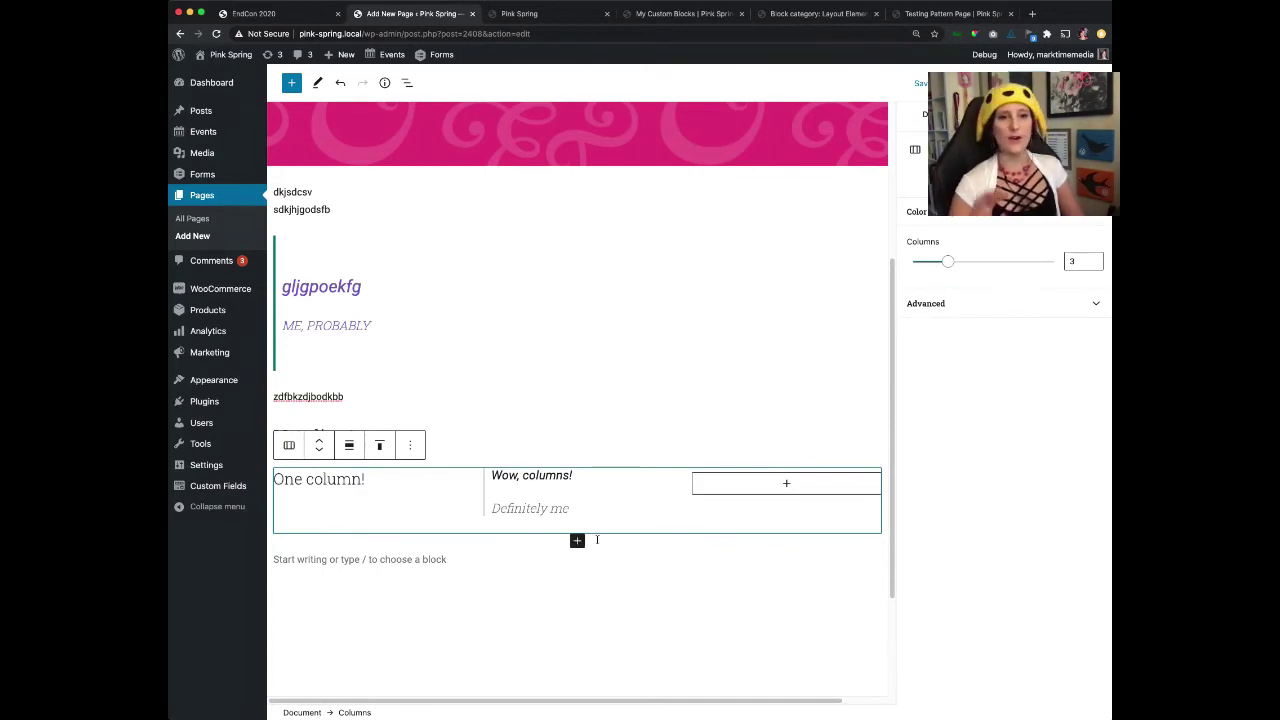
Use the block navigation to select the heading nested in the first column, and return to the parent Columns block.
click(407, 85)
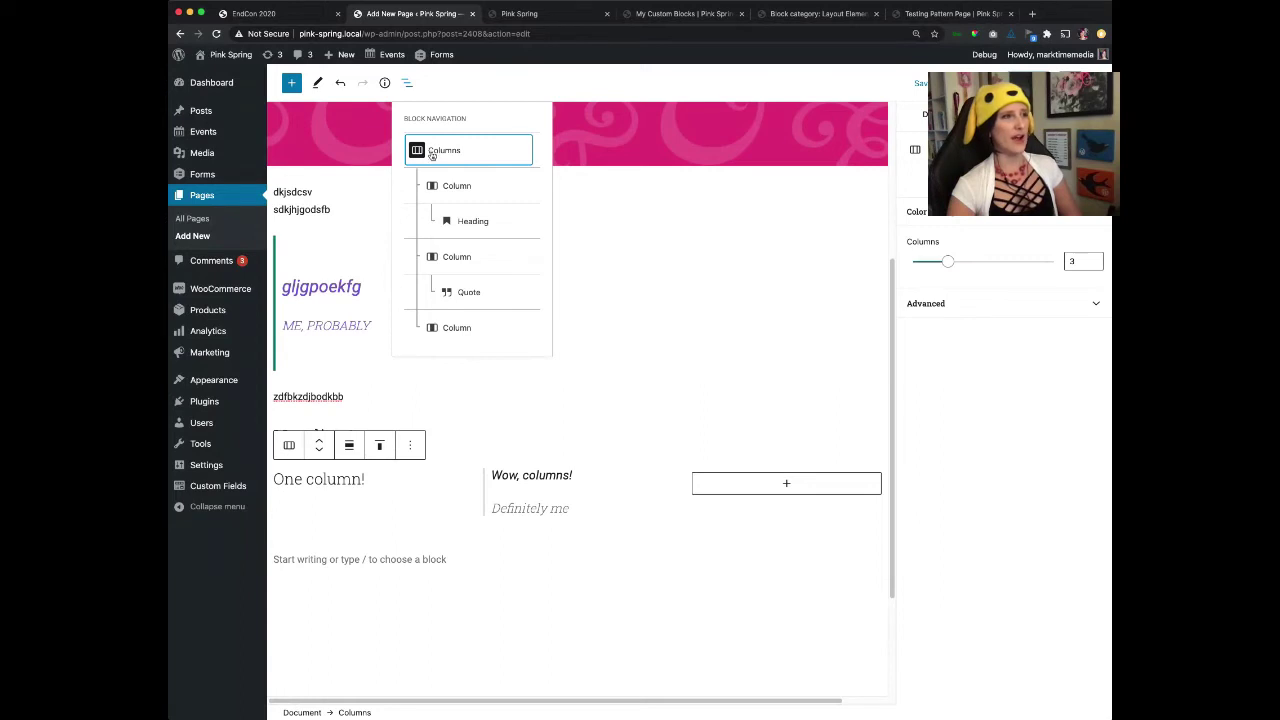
click(466, 225)
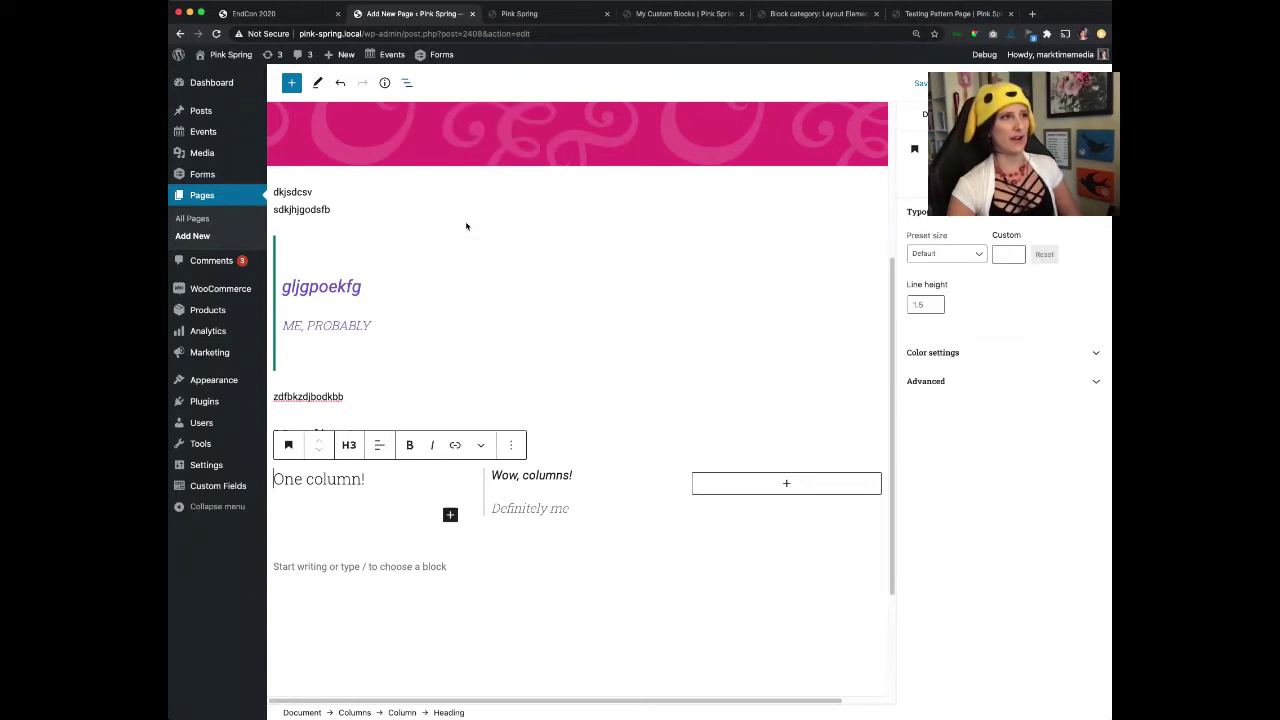
click(407, 82)
click(450, 150)
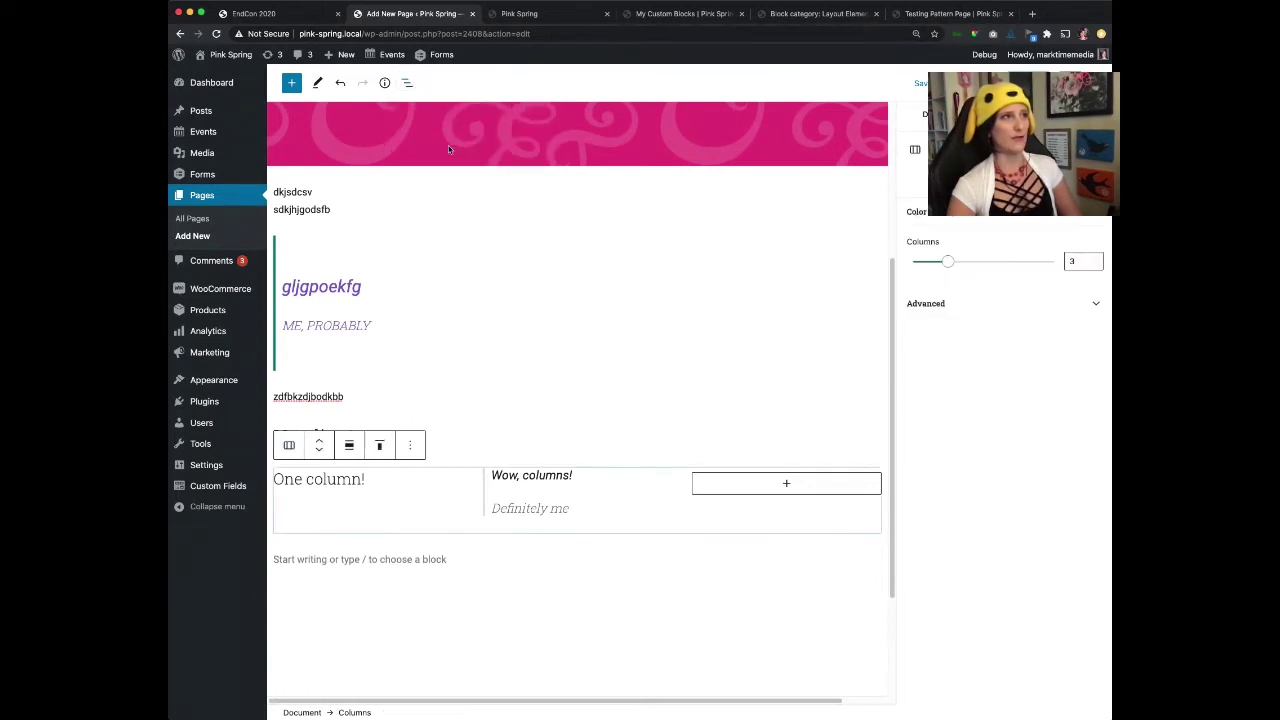
From the pullquote, examine the page's block list, select the Cover block through it and examine the blocks nested inside.
click(545, 294)
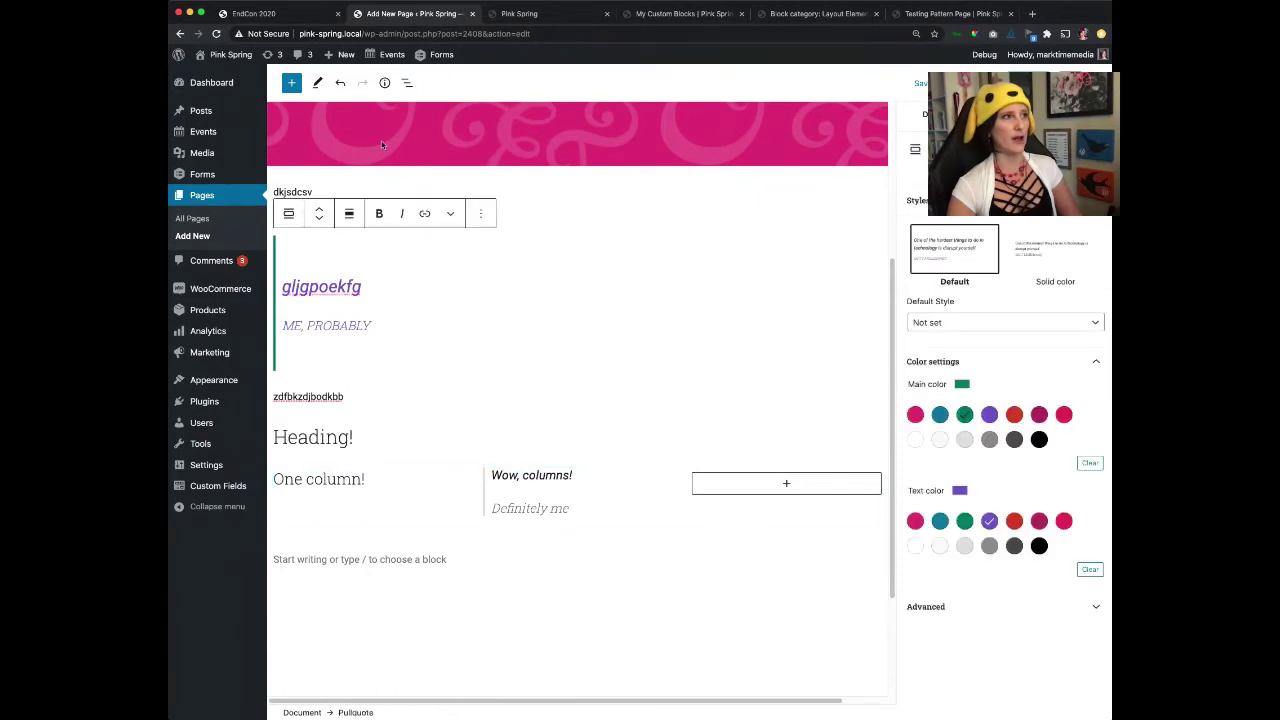
click(407, 82)
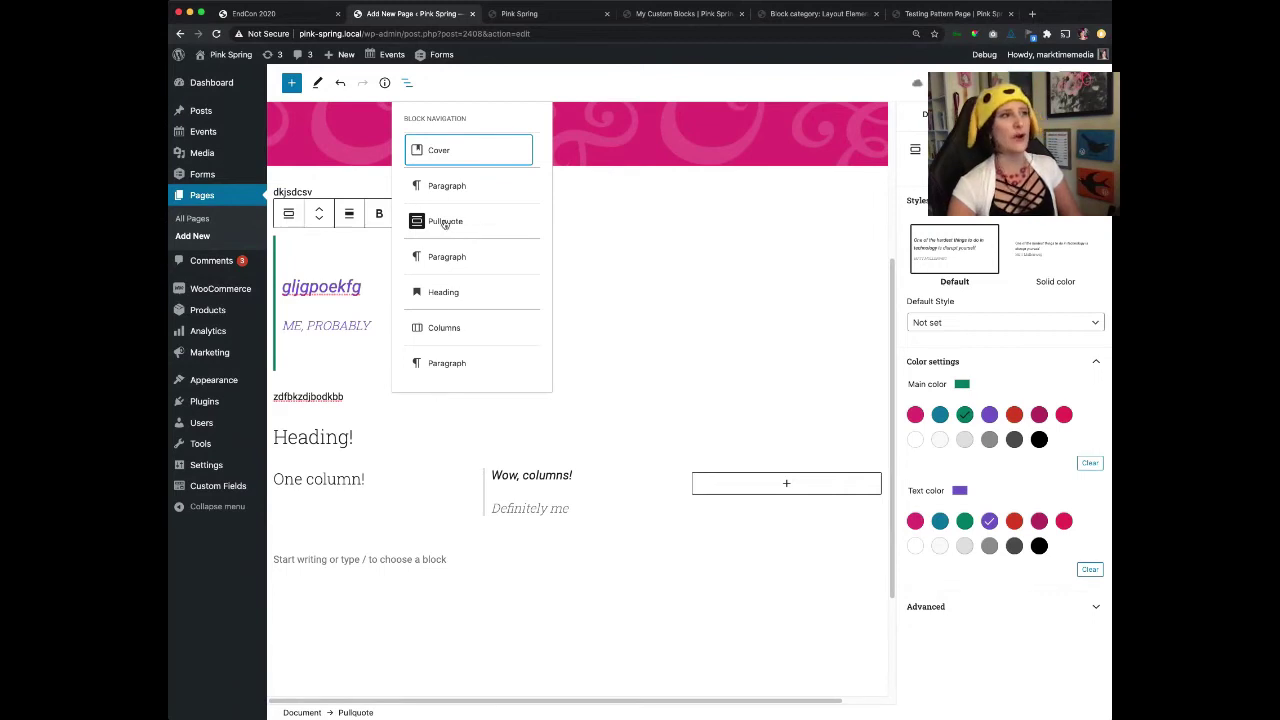
click(452, 155)
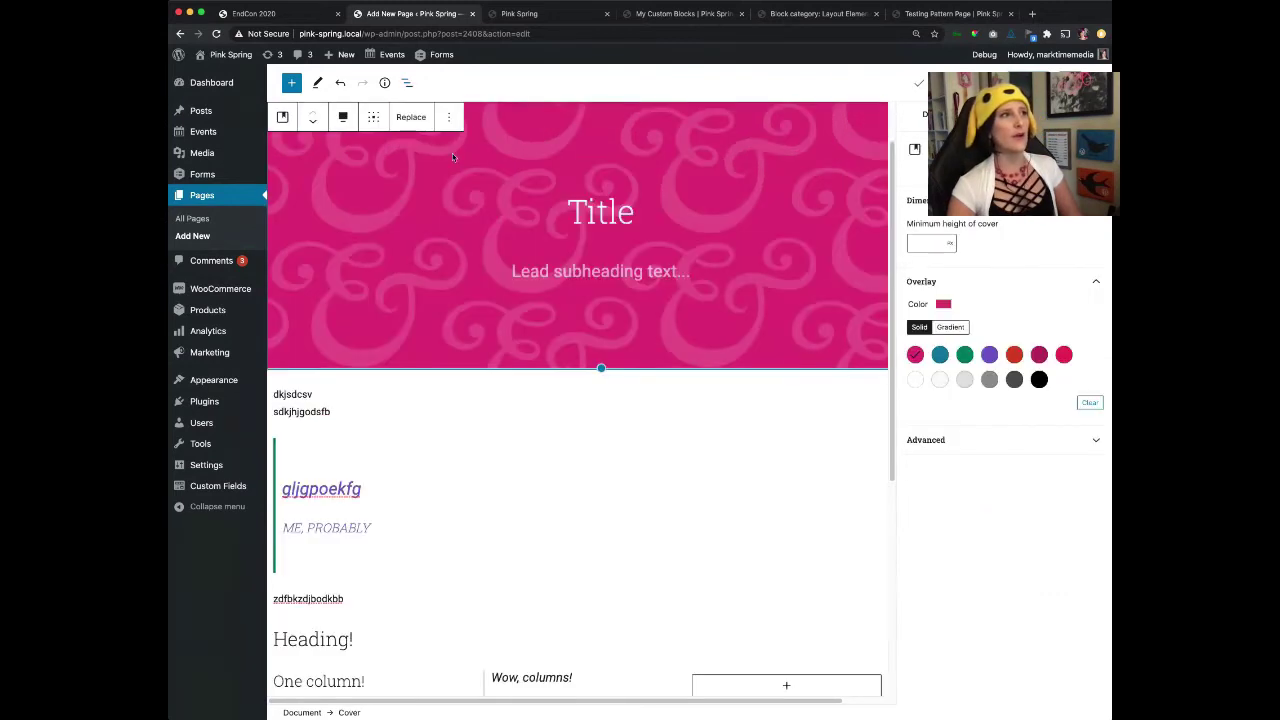
click(407, 82)
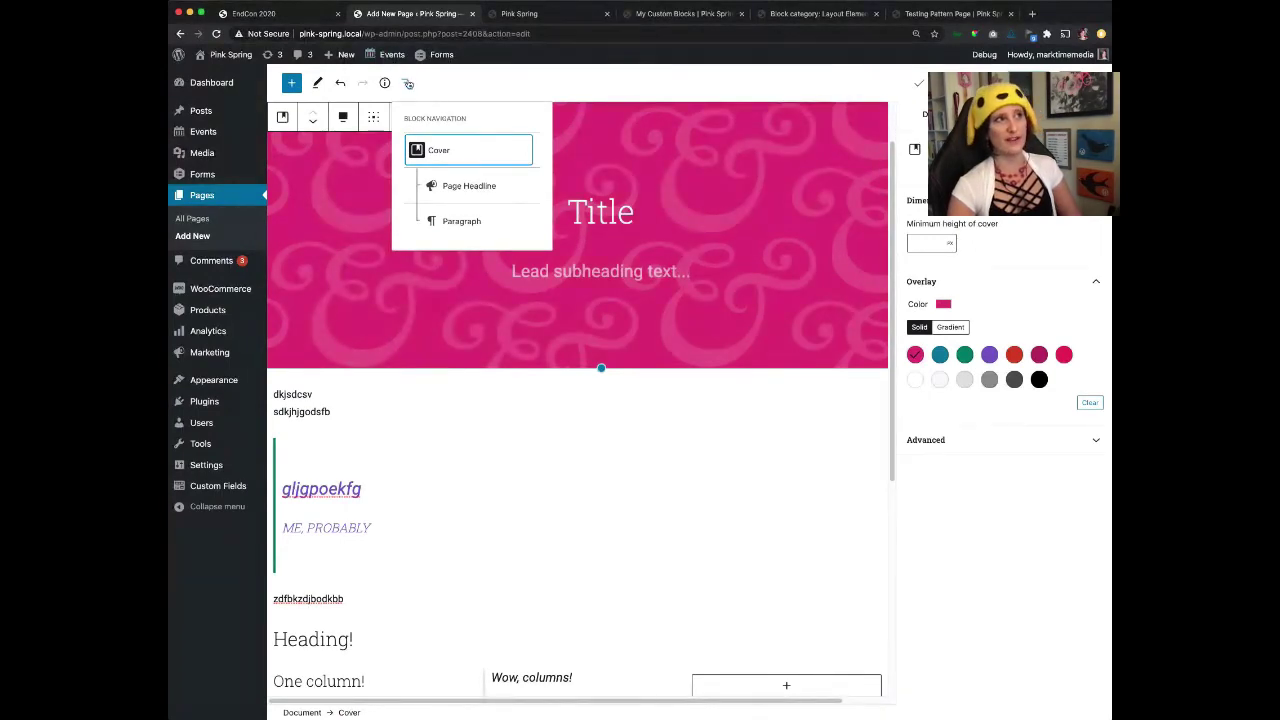
click(775, 466)
scroll(775, 469, down, 2)
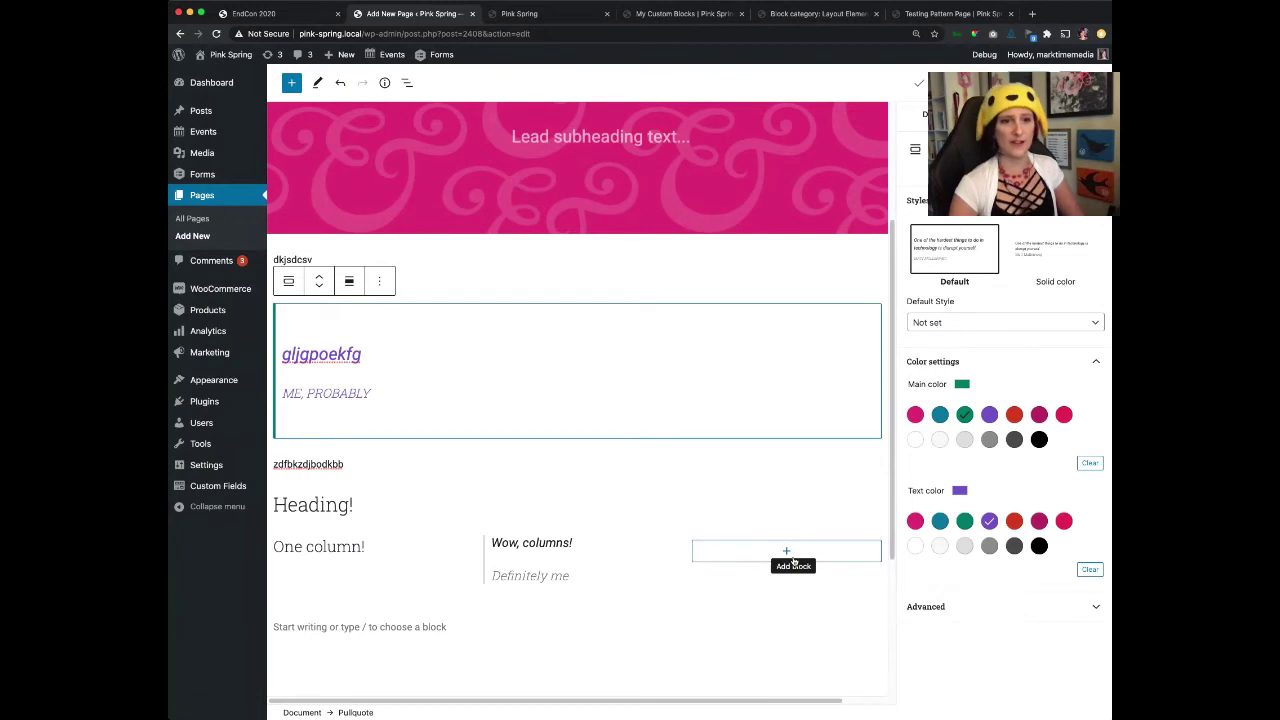
scroll(619, 514, down, 1)
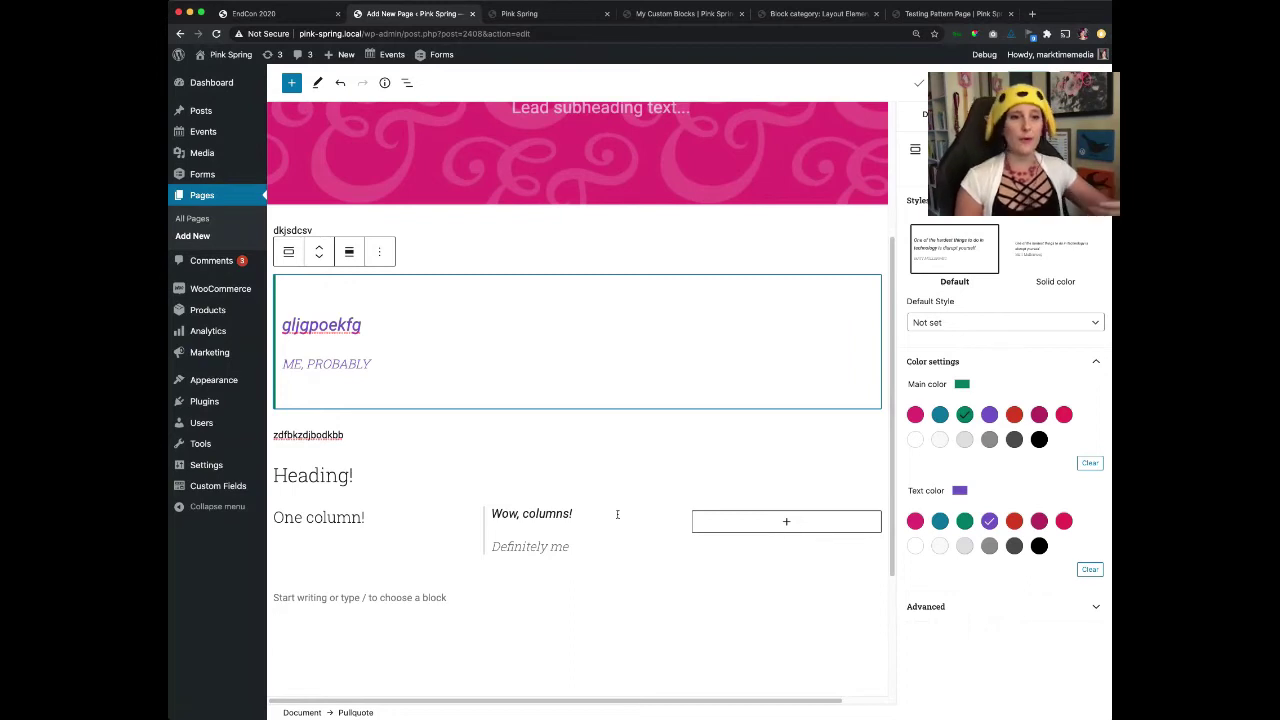
Browse the available block patterns with the empty paragraph below the columns selected.
click(349, 597)
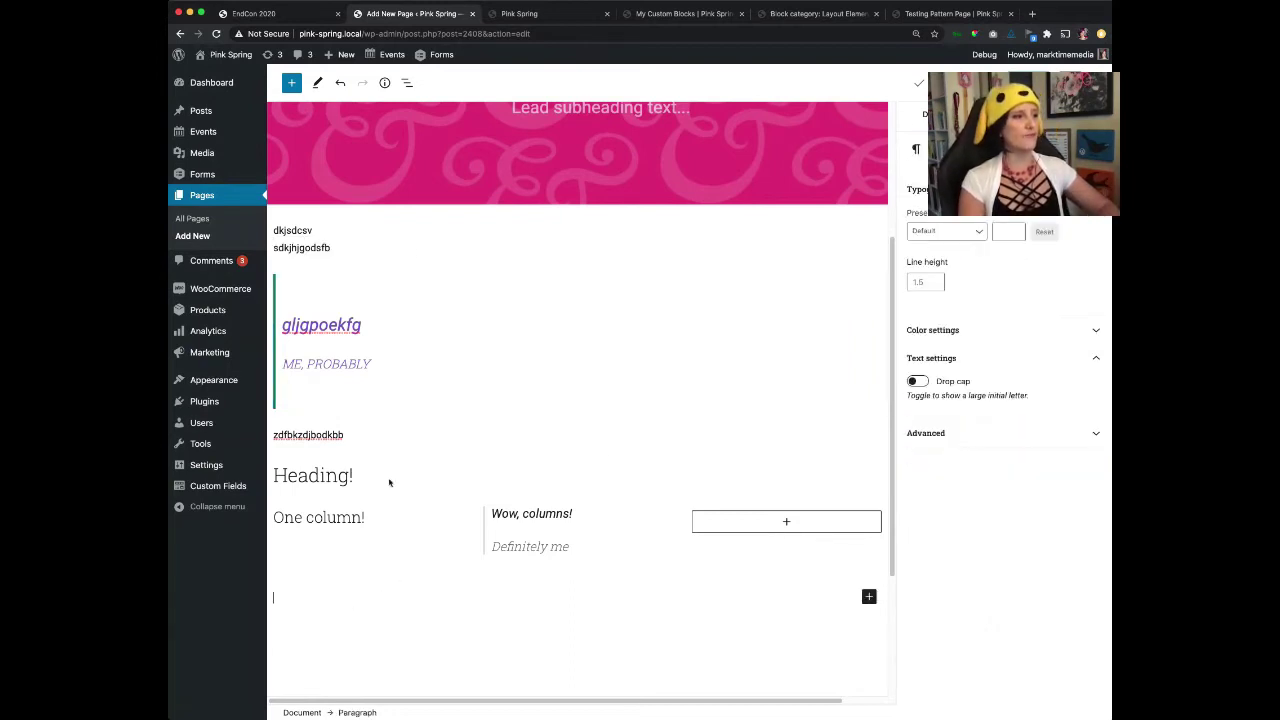
click(299, 87)
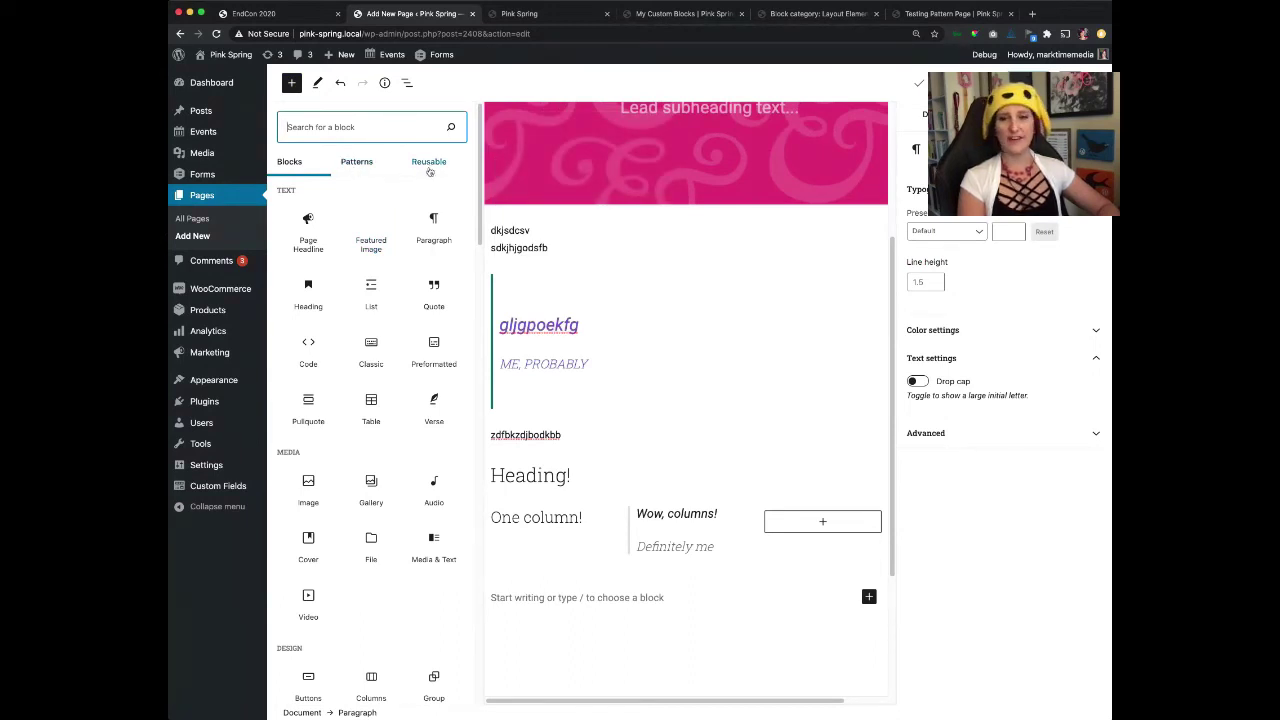
click(360, 163)
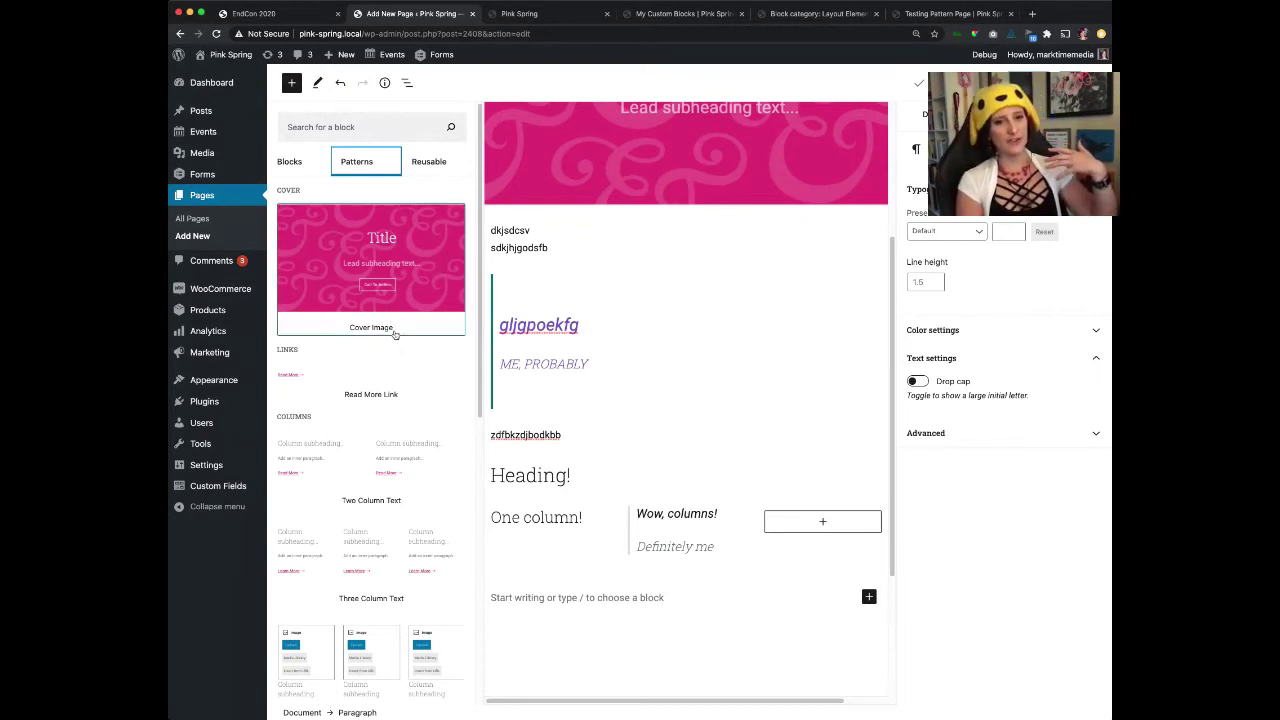
scroll(395, 340, down, 2)
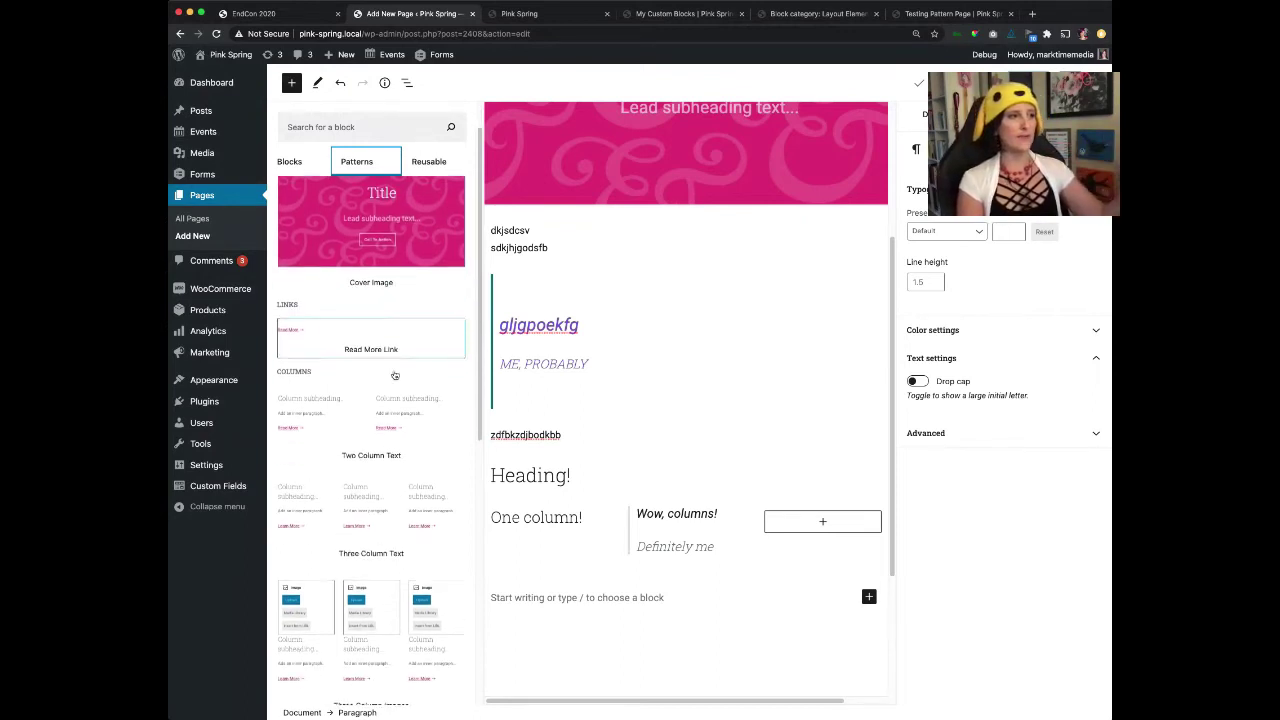
Insert the Three Column Images pattern at the empty paragraph below the existing columns.
click(736, 593)
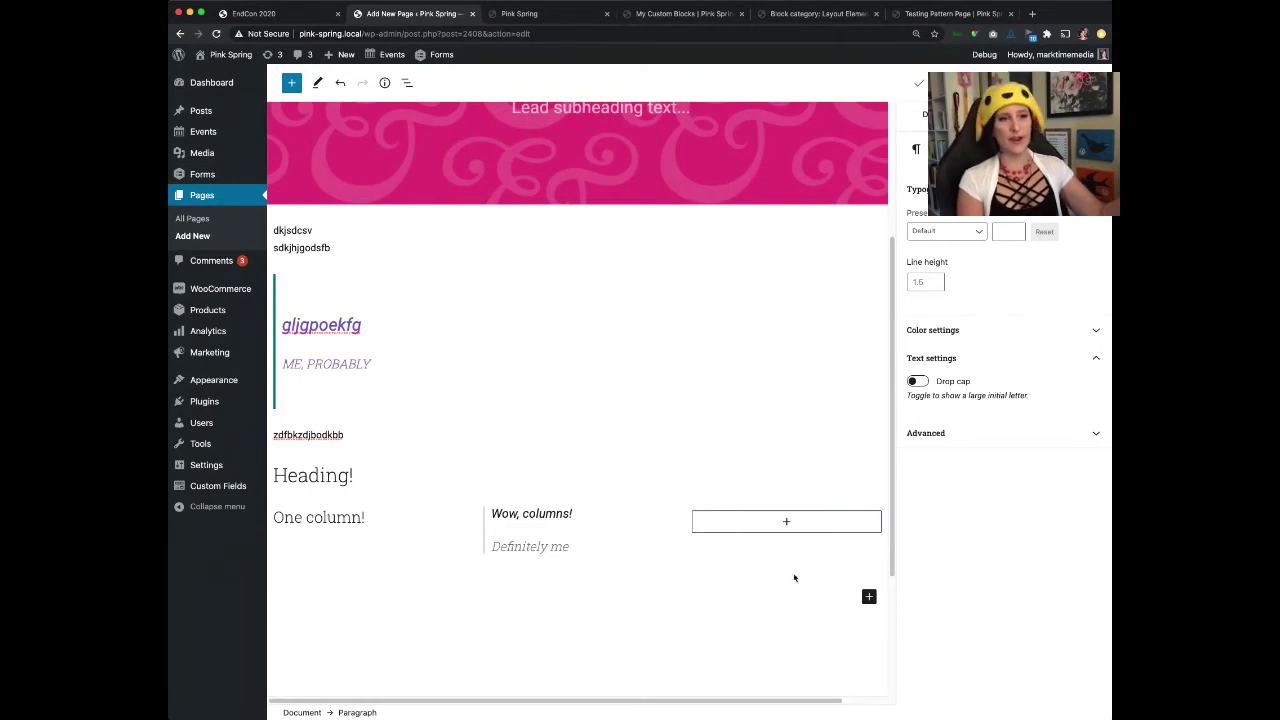
click(291, 82)
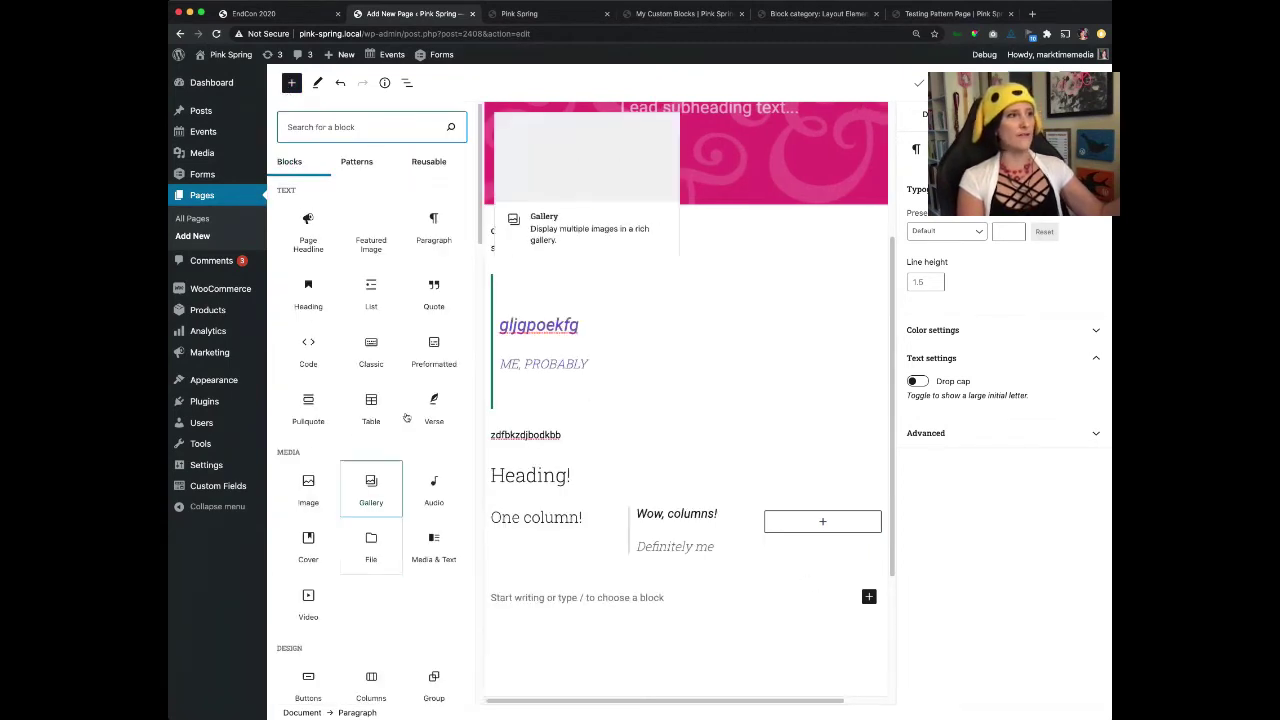
click(360, 162)
scroll(380, 410, down, 4)
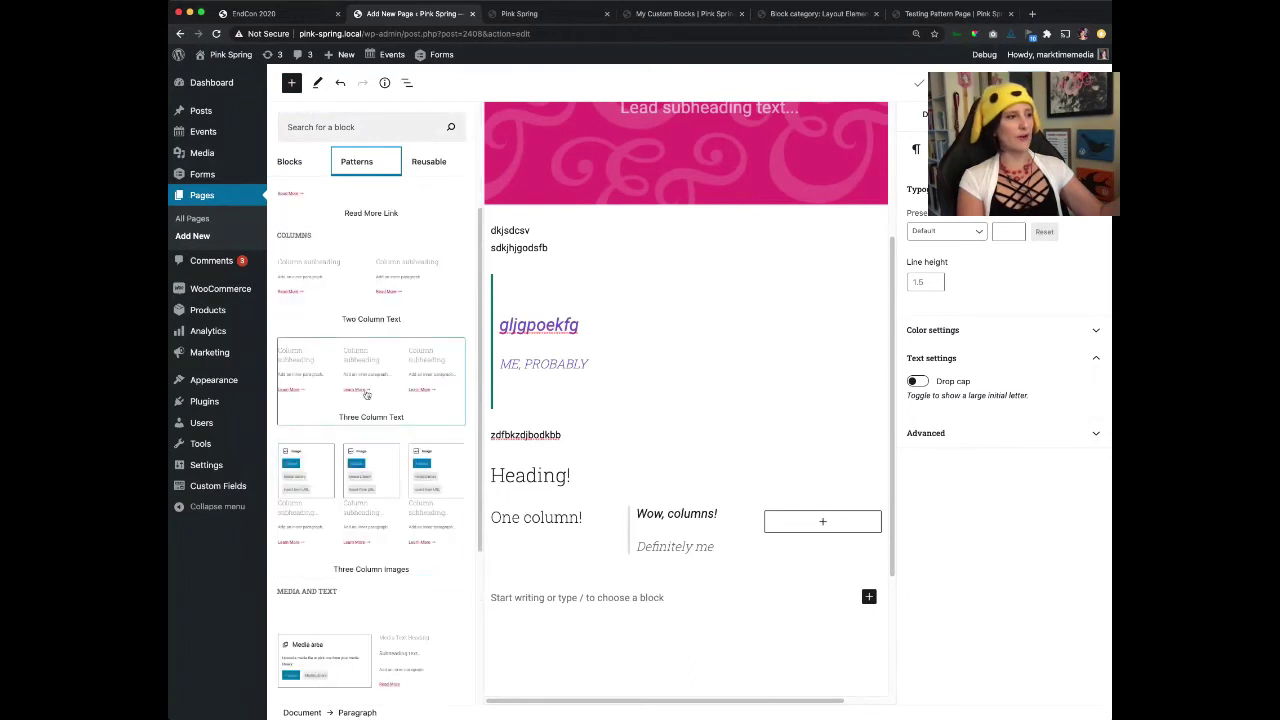
click(397, 473)
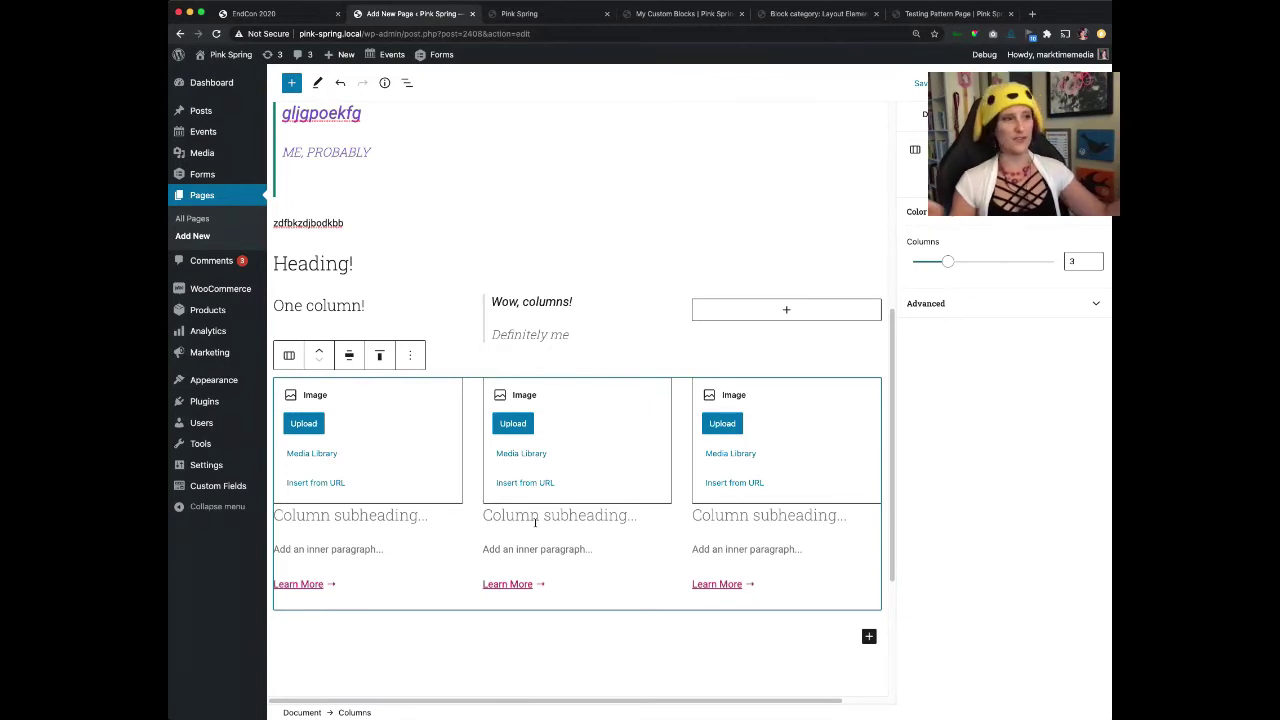
Move the inserted three-column image block up between the "Heading!" block and the "One column!" columns.
click(319, 355)
click(319, 355)
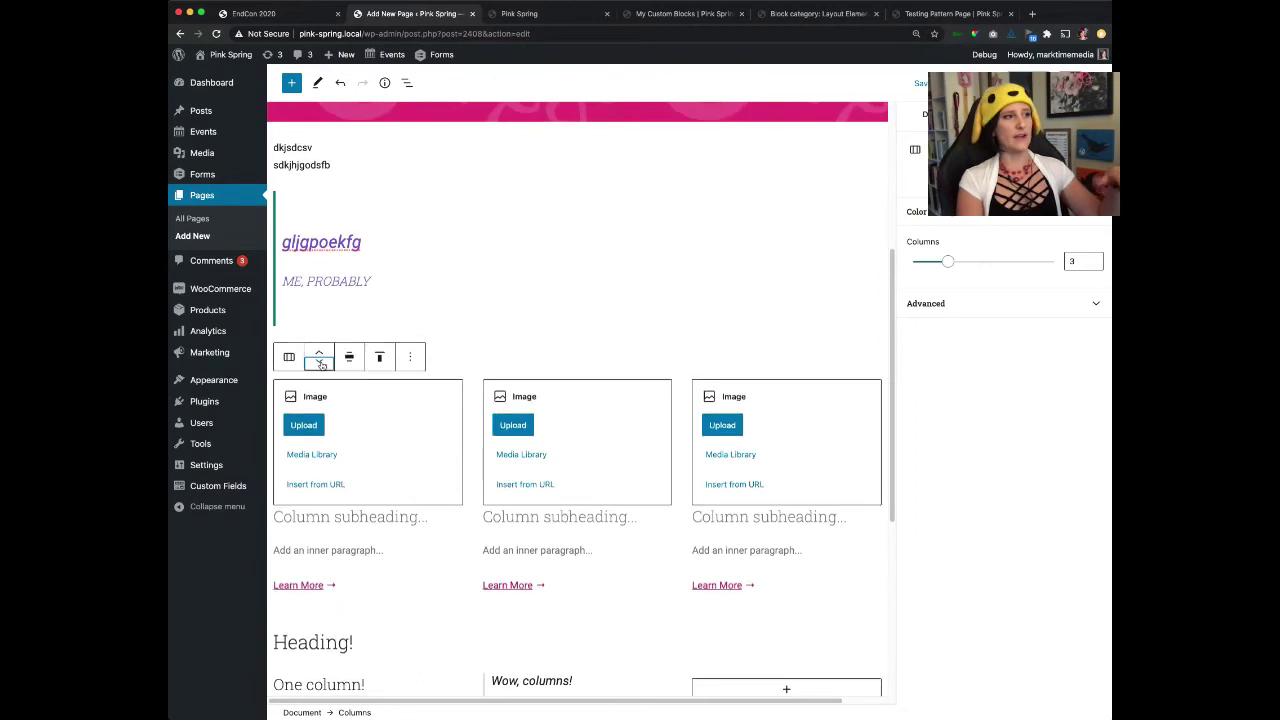
click(320, 362)
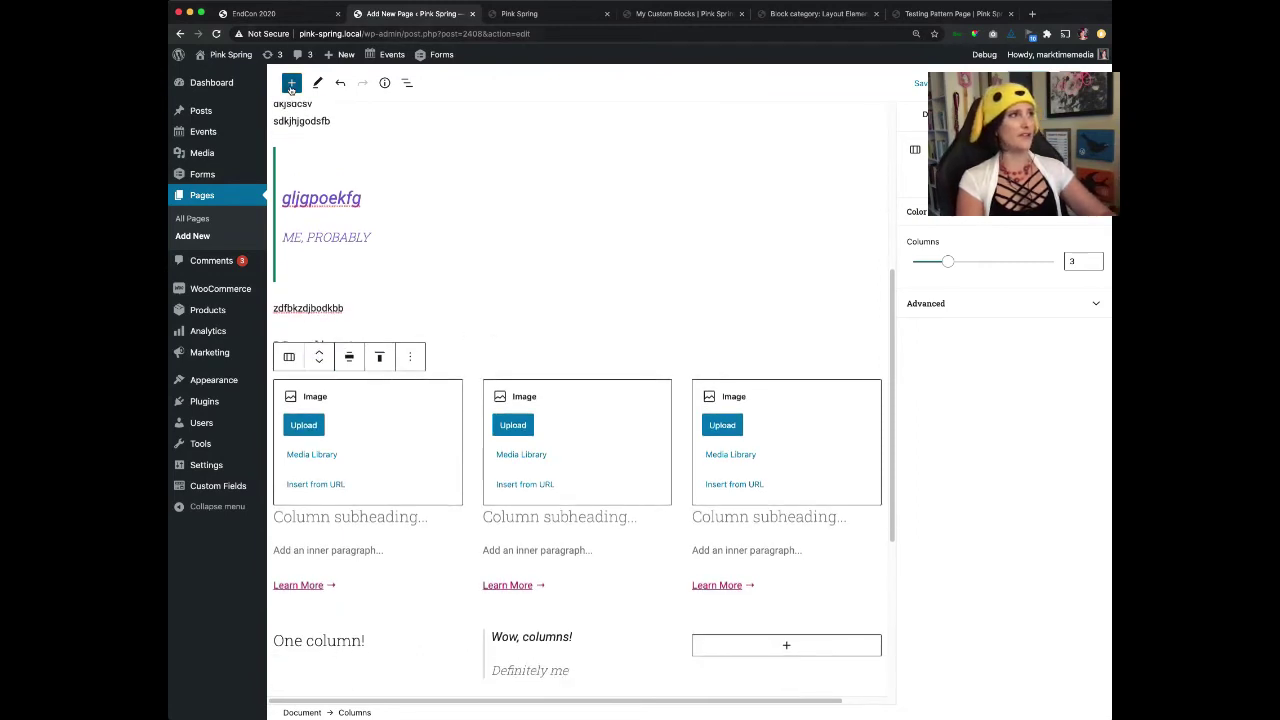
Browse the block patterns through the Media and Text and Featured Content categories, and return to the page's columns.
click(291, 84)
click(356, 161)
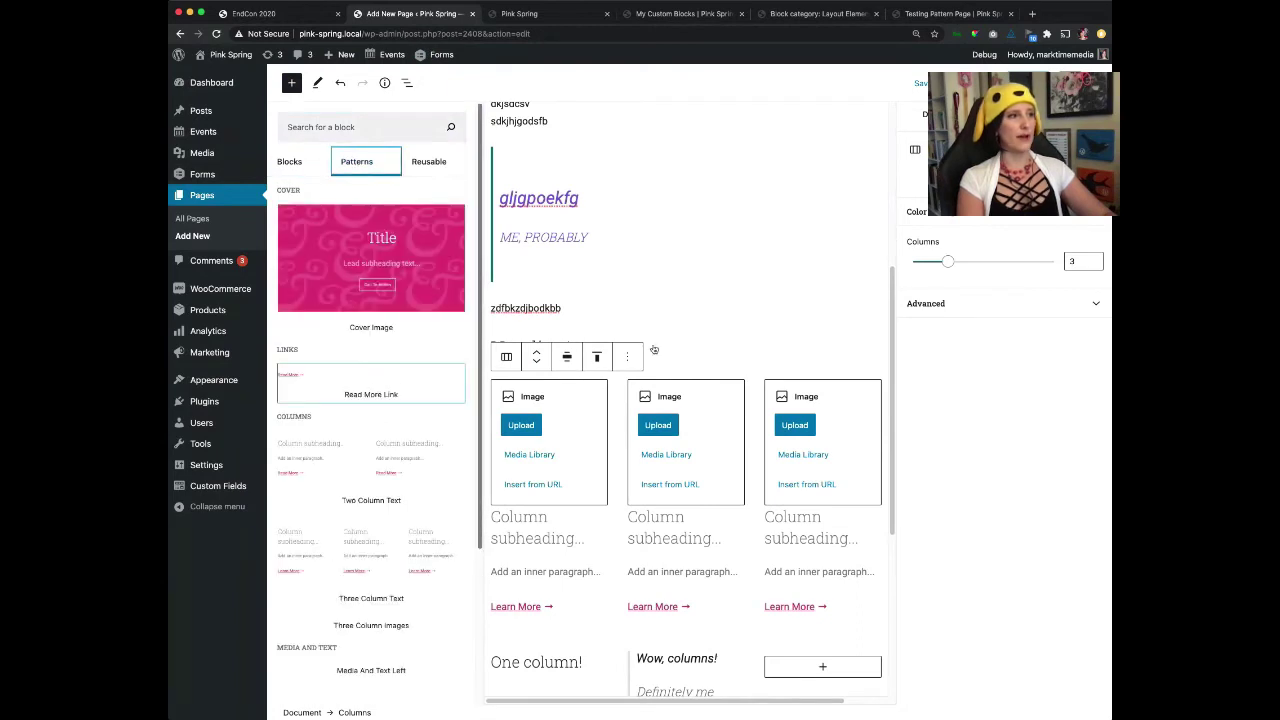
scroll(392, 491, down, 6)
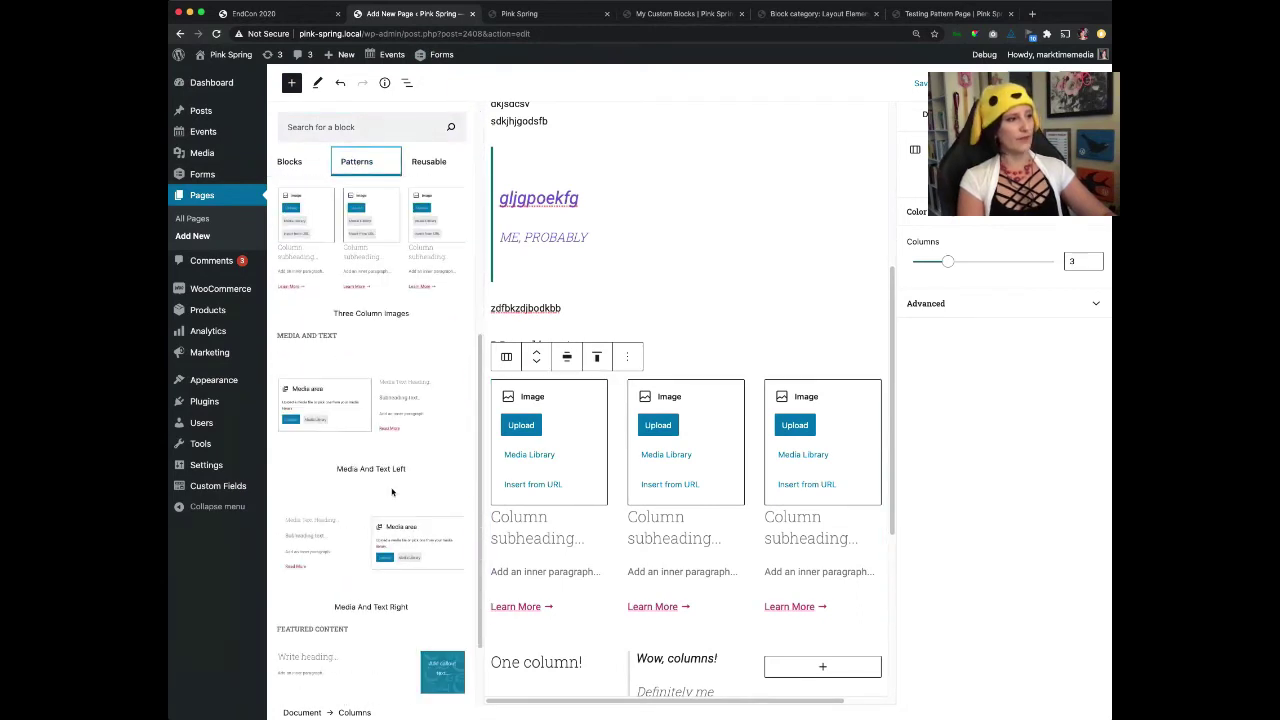
scroll(392, 491, down, 3)
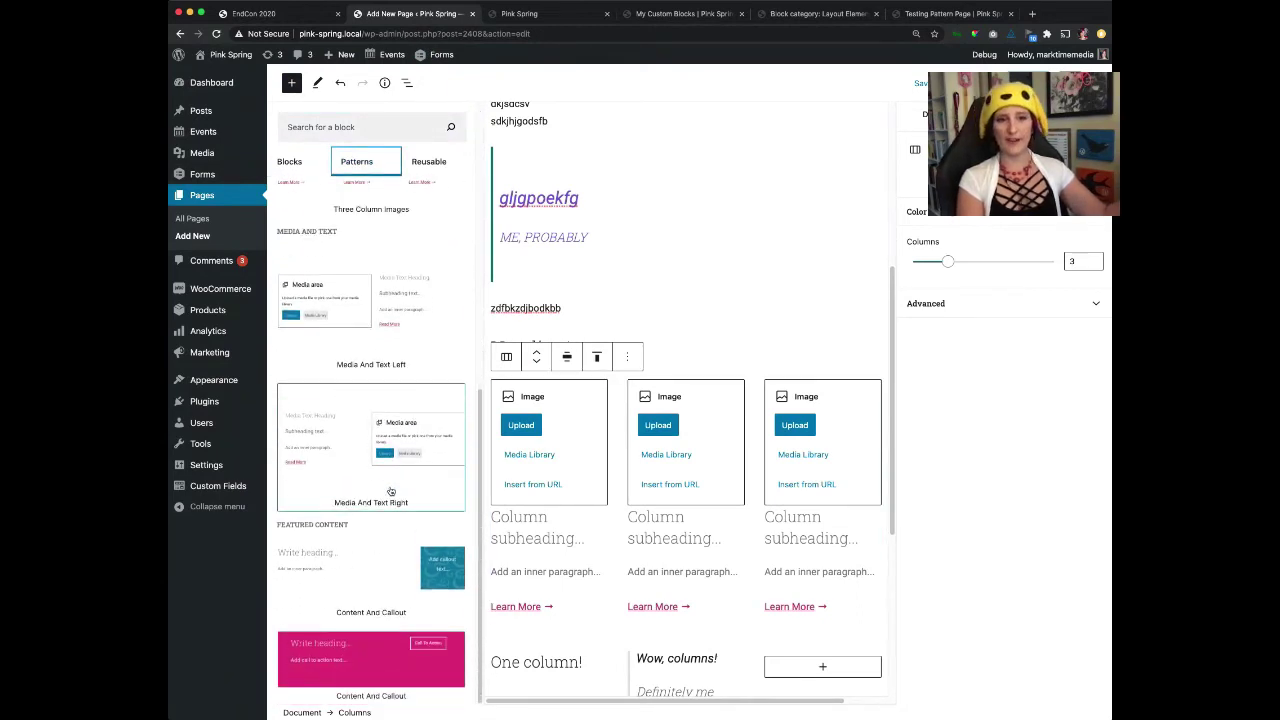
click(740, 345)
scroll(736, 543, down, 2)
scroll(736, 543, down, 2)
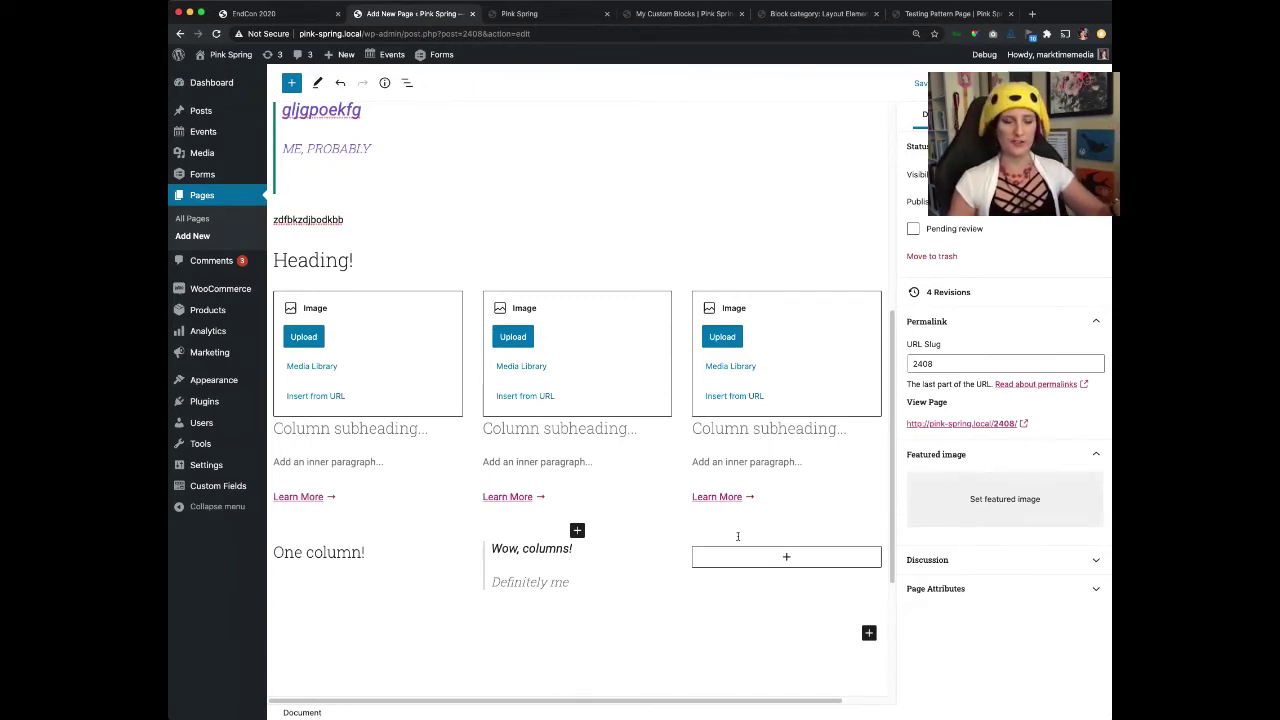
scroll(500, 269, up, 1)
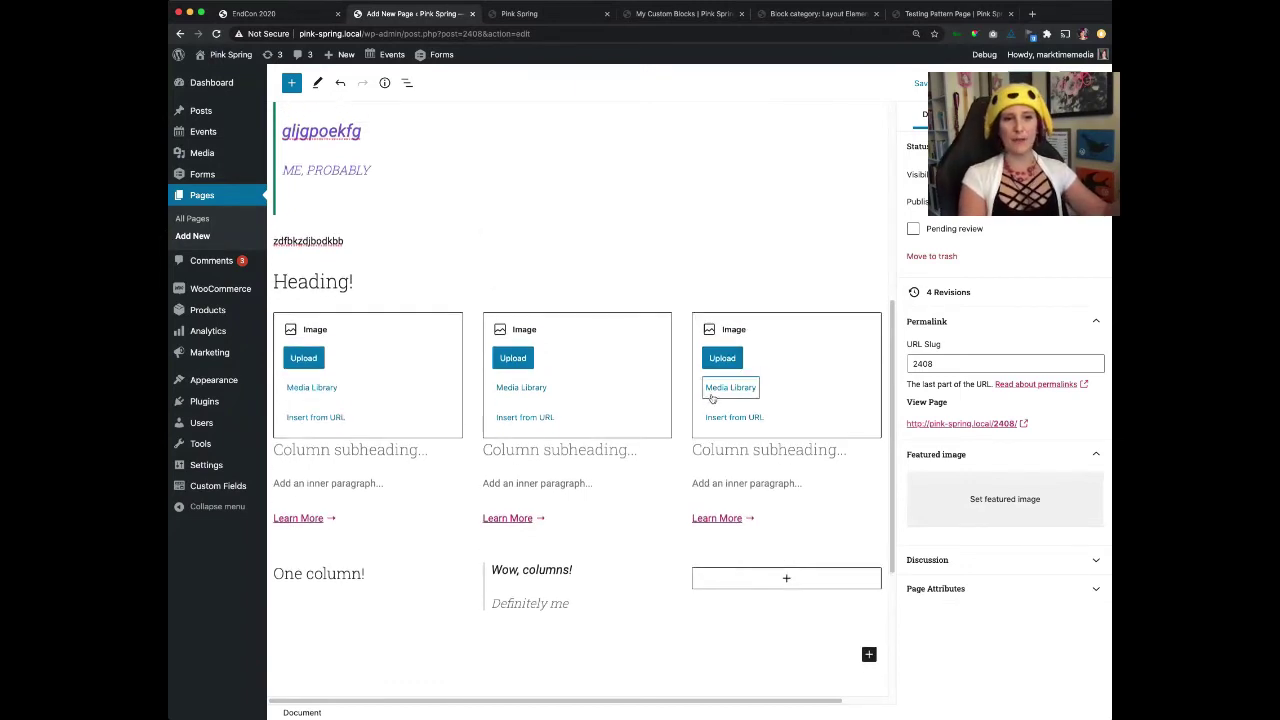
Select the image placeholders of the three columns in turn and browse the blocks available with the third one selected.
click(448, 341)
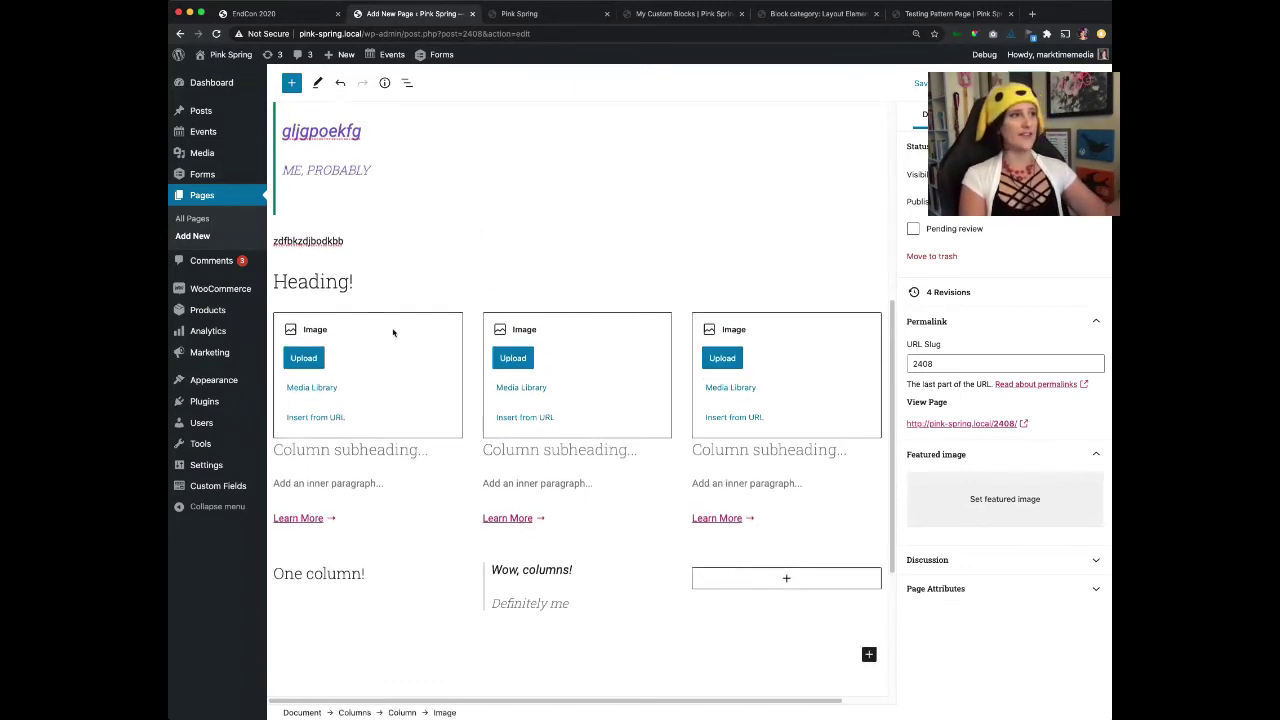
click(571, 337)
click(776, 400)
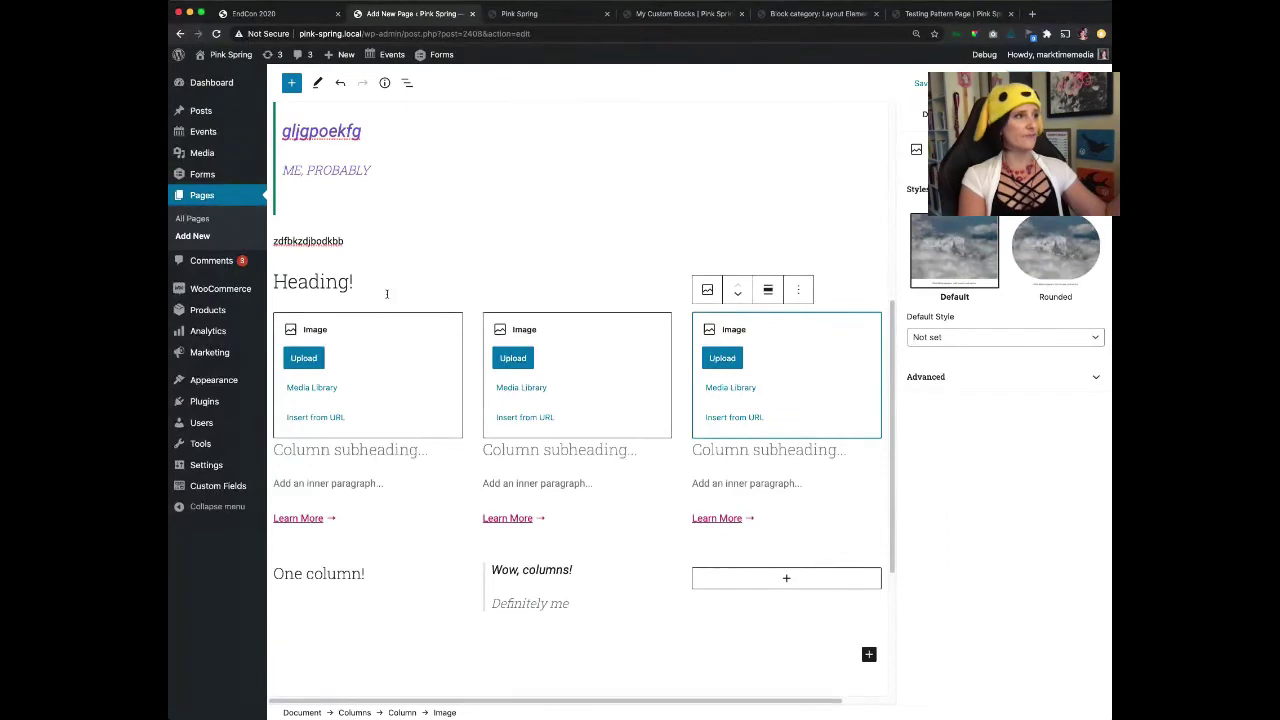
scroll(571, 280, up, 3)
scroll(571, 280, down, 3)
scroll(434, 455, up, 1)
scroll(577, 660, down, 1)
click(291, 83)
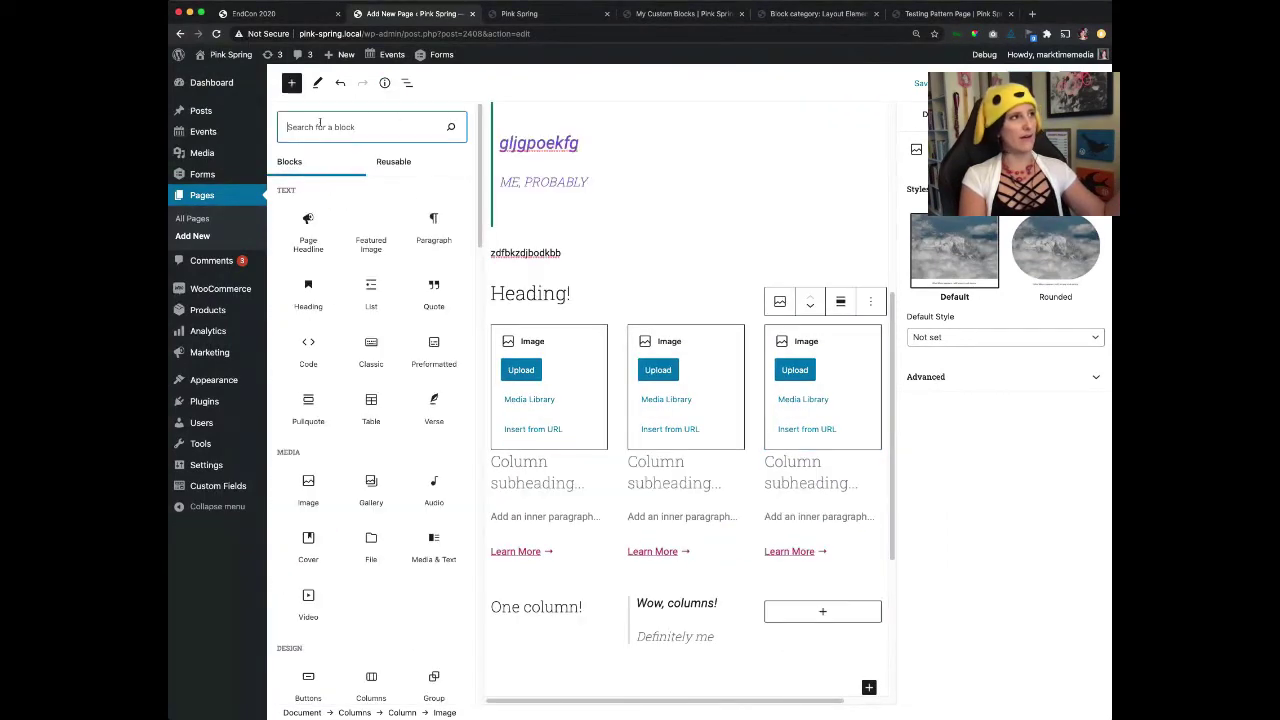
scroll(426, 216, down, 1)
scroll(426, 216, down, 1)
key(Escape)
Insert the pink Content And Callout pattern with a call-to-action button at the empty paragraph below the "One column!" columns.
click(796, 660)
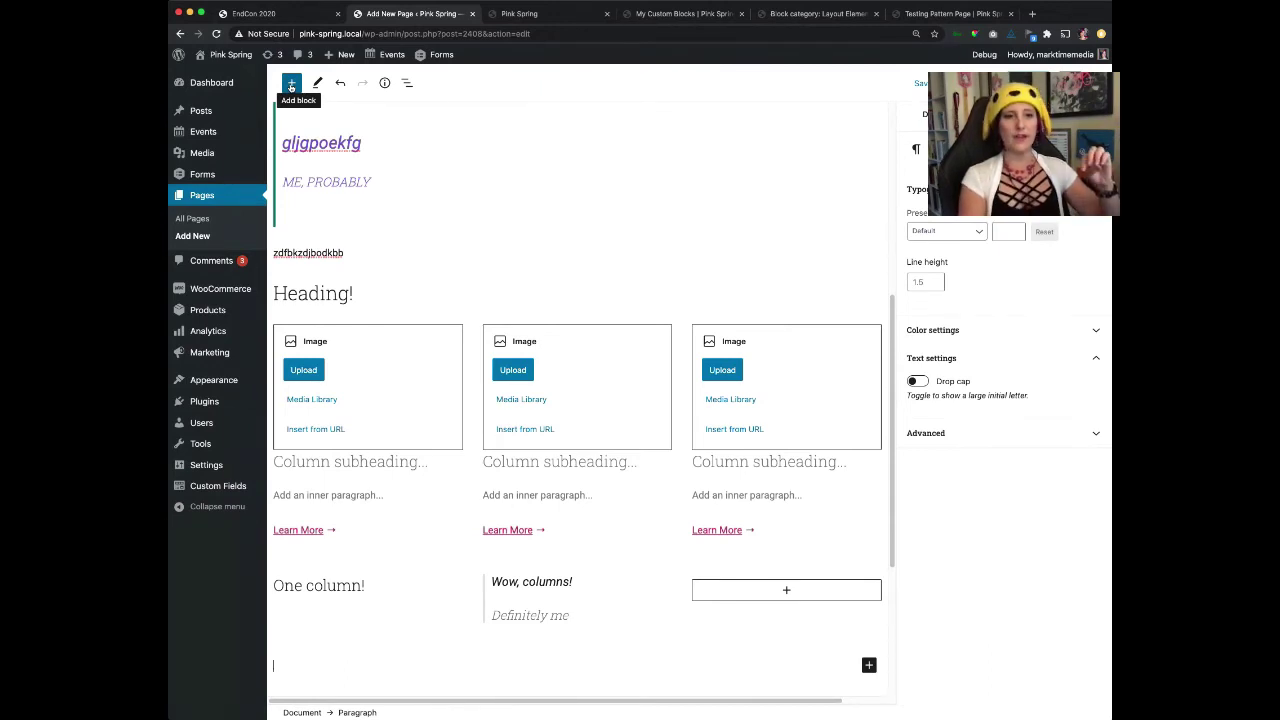
click(291, 84)
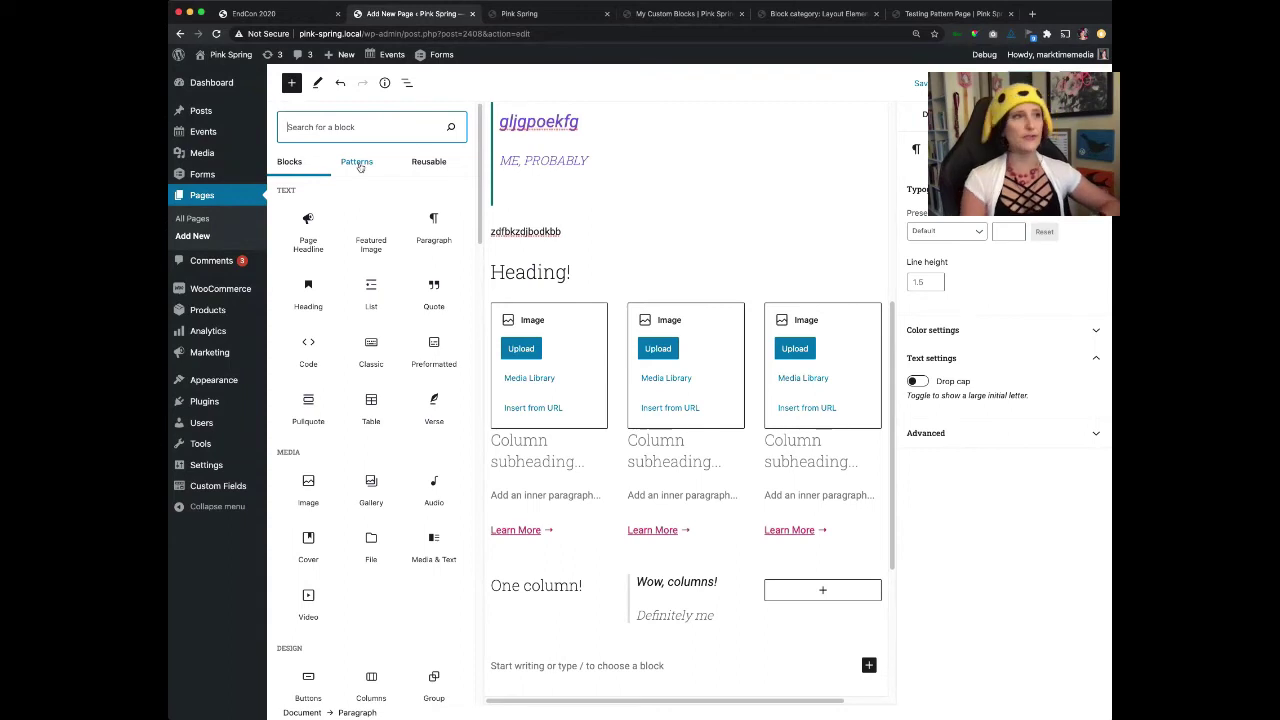
click(360, 165)
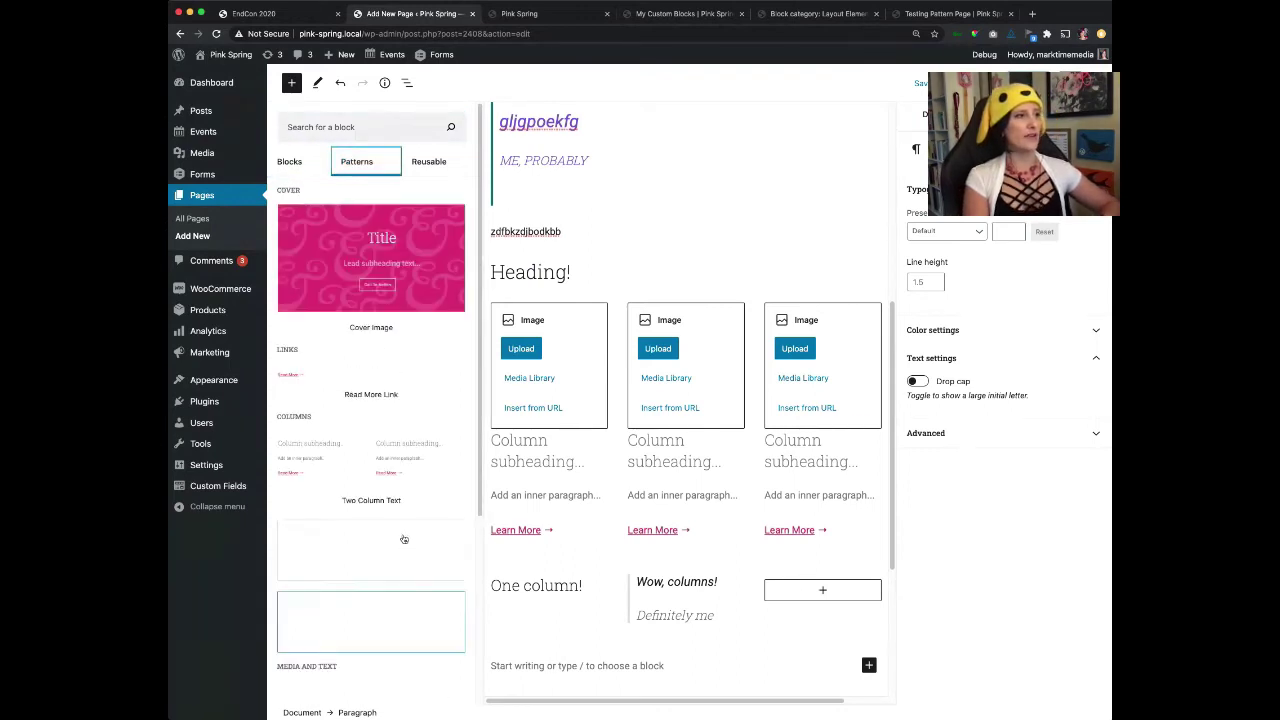
scroll(405, 535, down, 8)
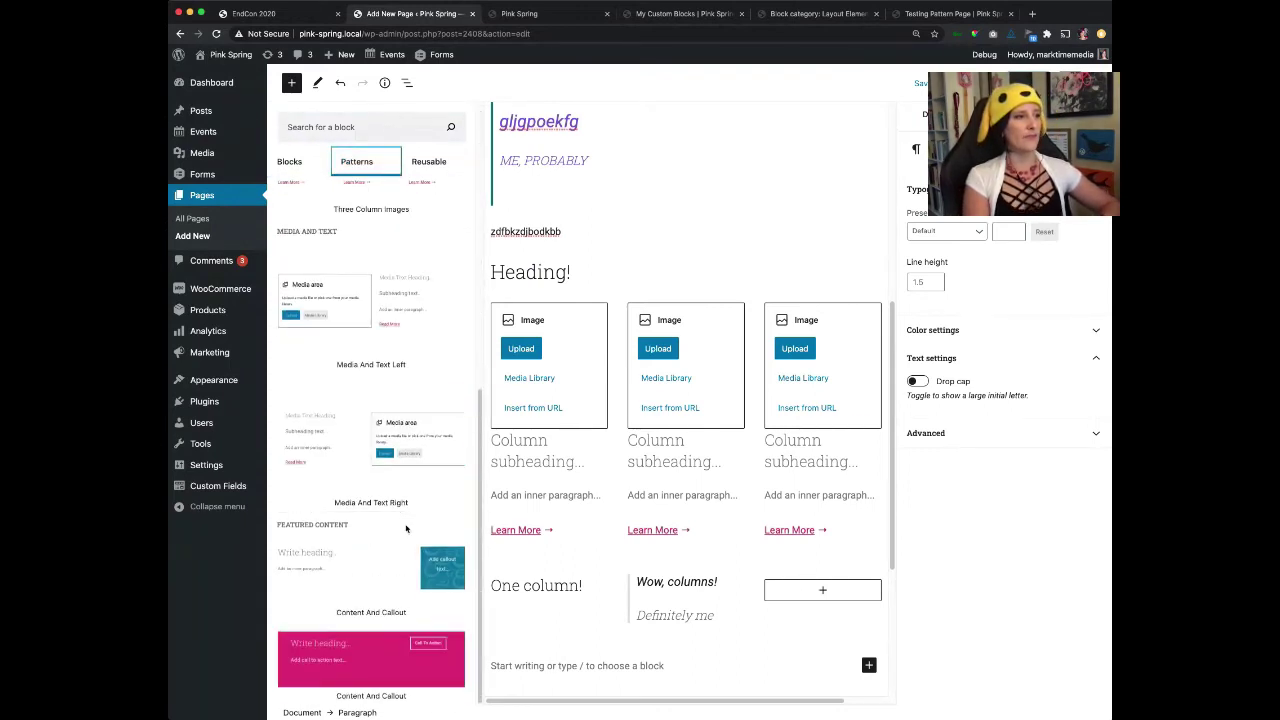
click(377, 649)
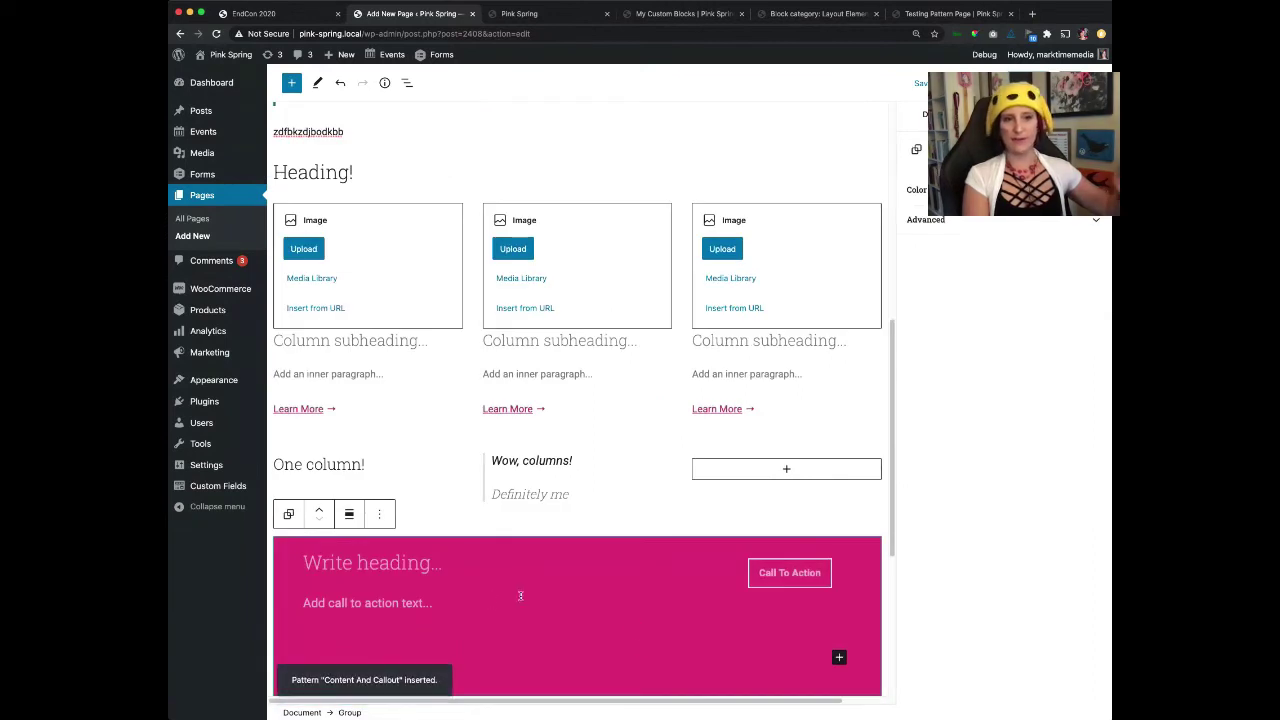
Fill the callout with the heading "This is the call to action", the text "So take some action" and the button label "Click Here".
click(412, 567)
text(Th)
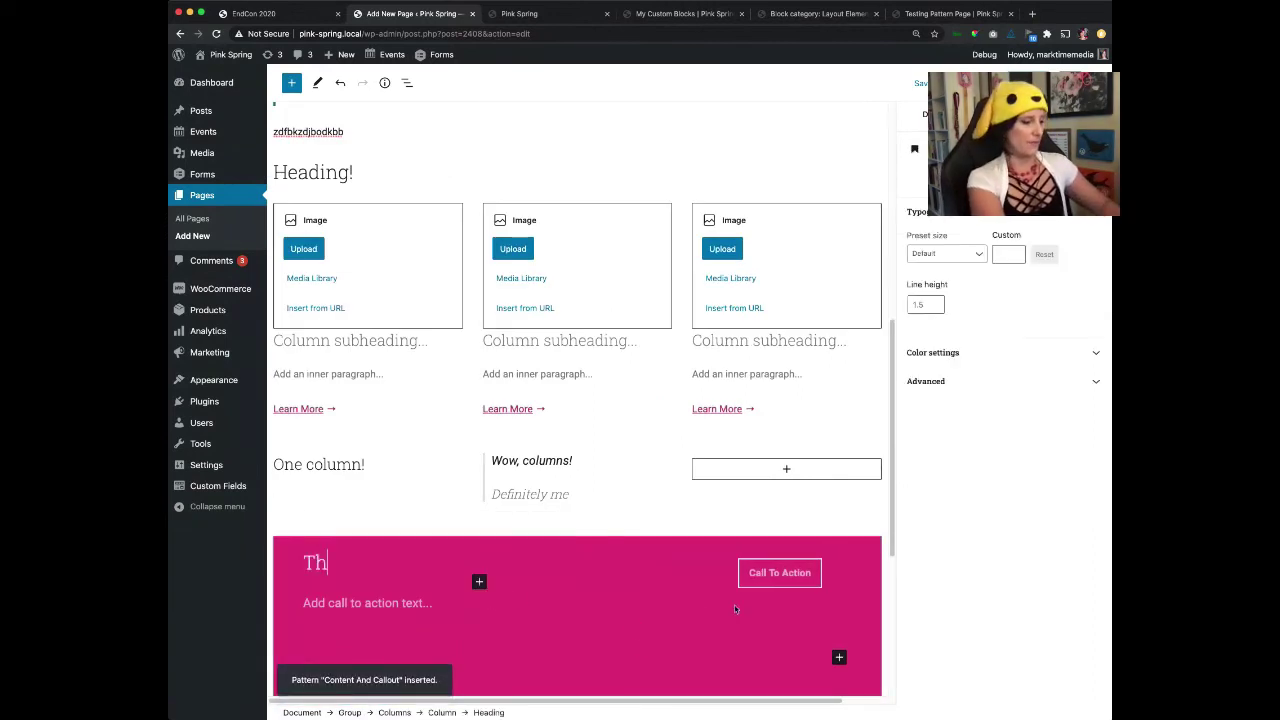
text(is is the call to action)
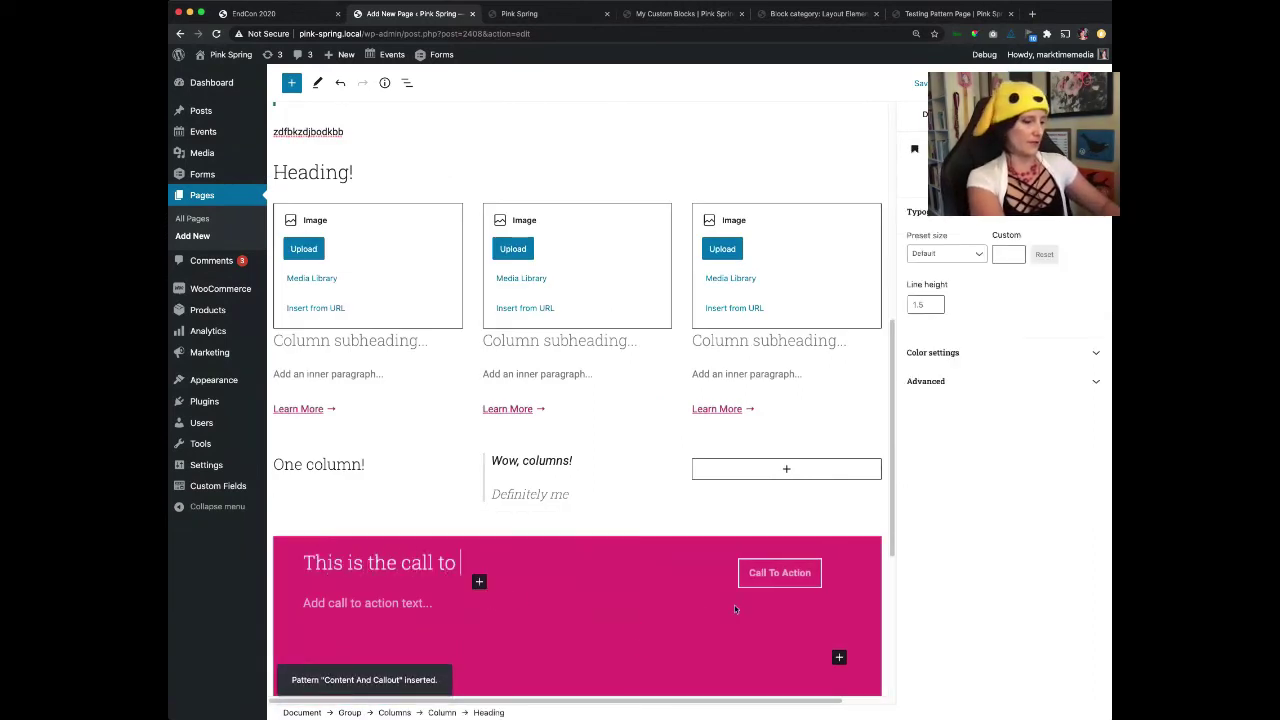
click(414, 603)
text(So take some action)
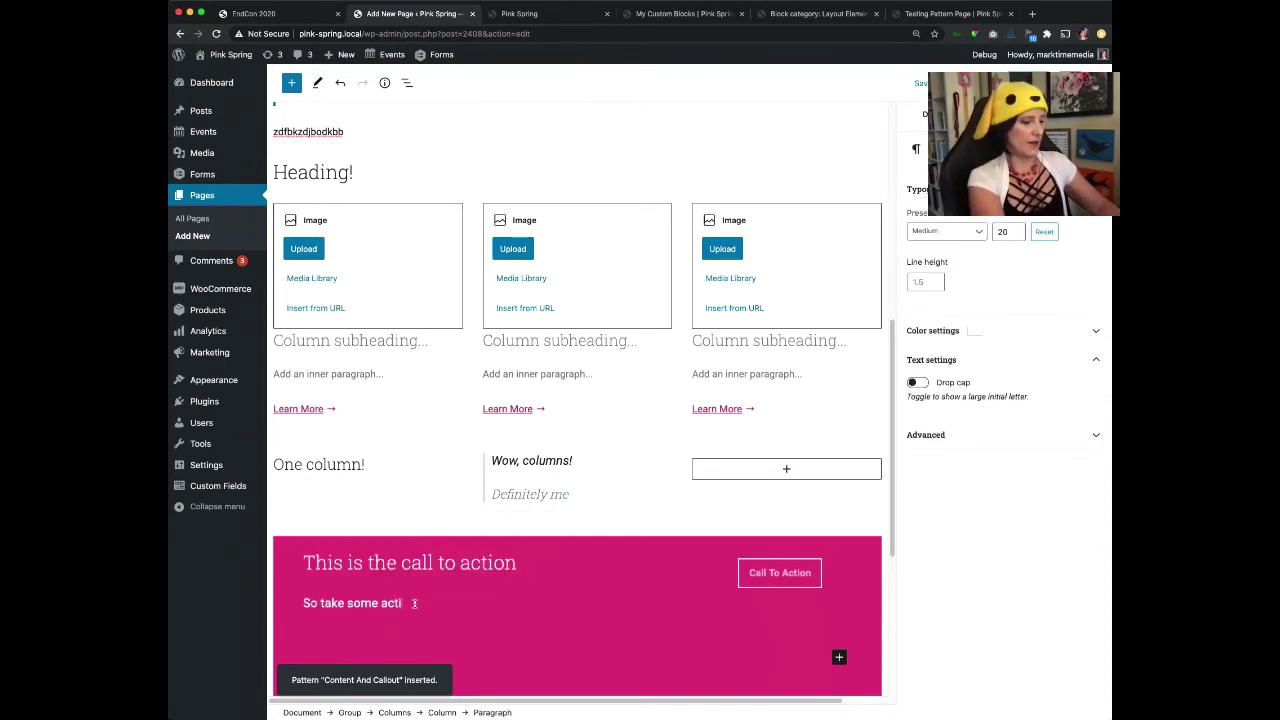
click(773, 573)
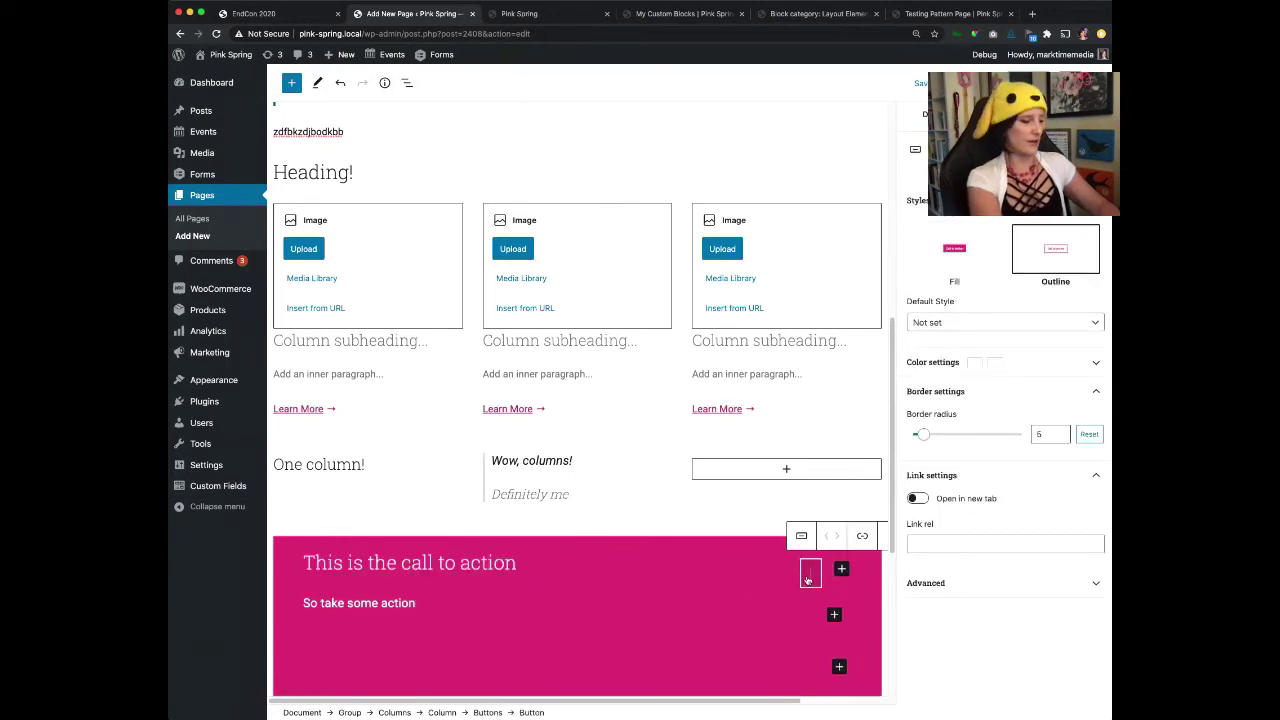
text(Click Here)
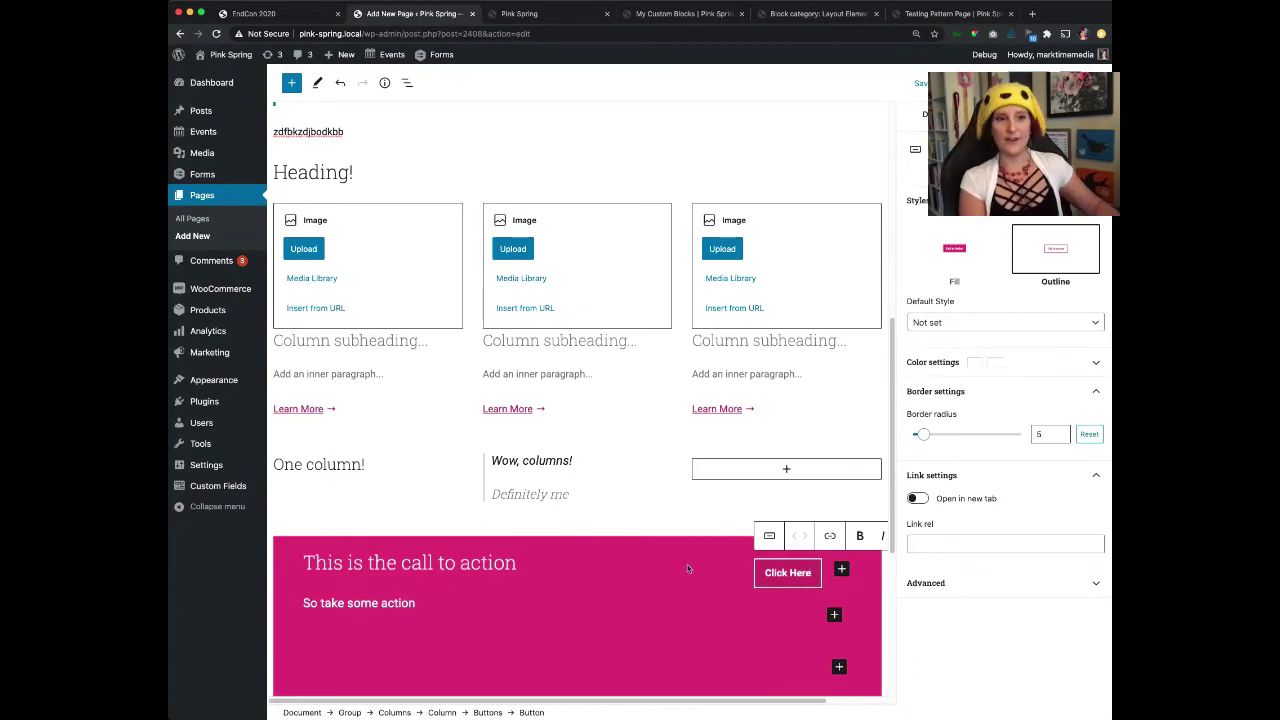
click(391, 530)
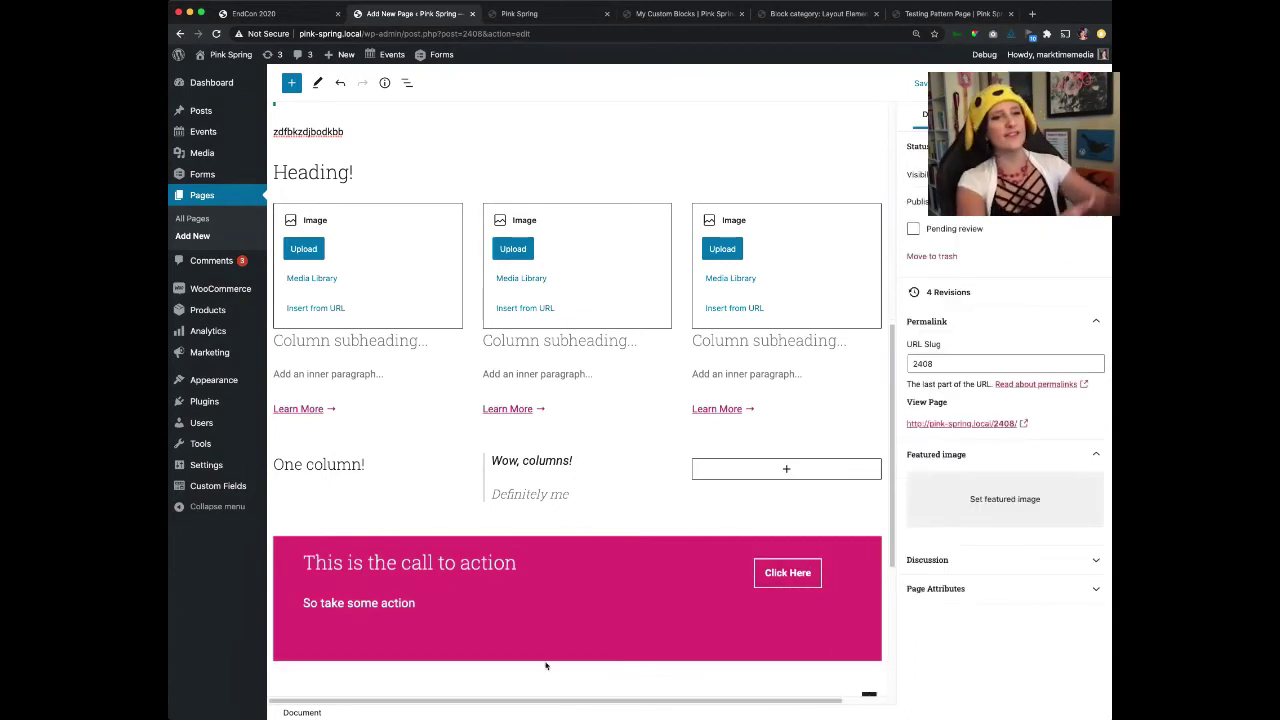
Convert the callout's entire outer Group block into a reusable block.
click(684, 545)
click(875, 531)
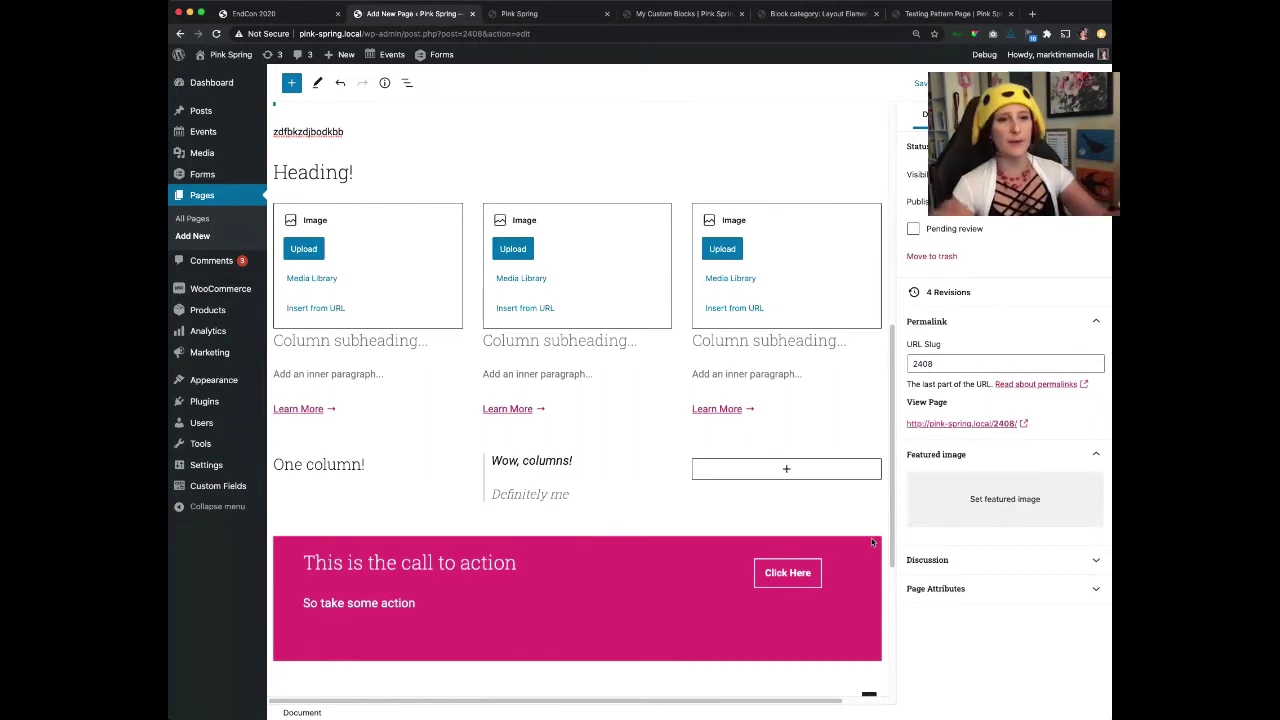
click(681, 544)
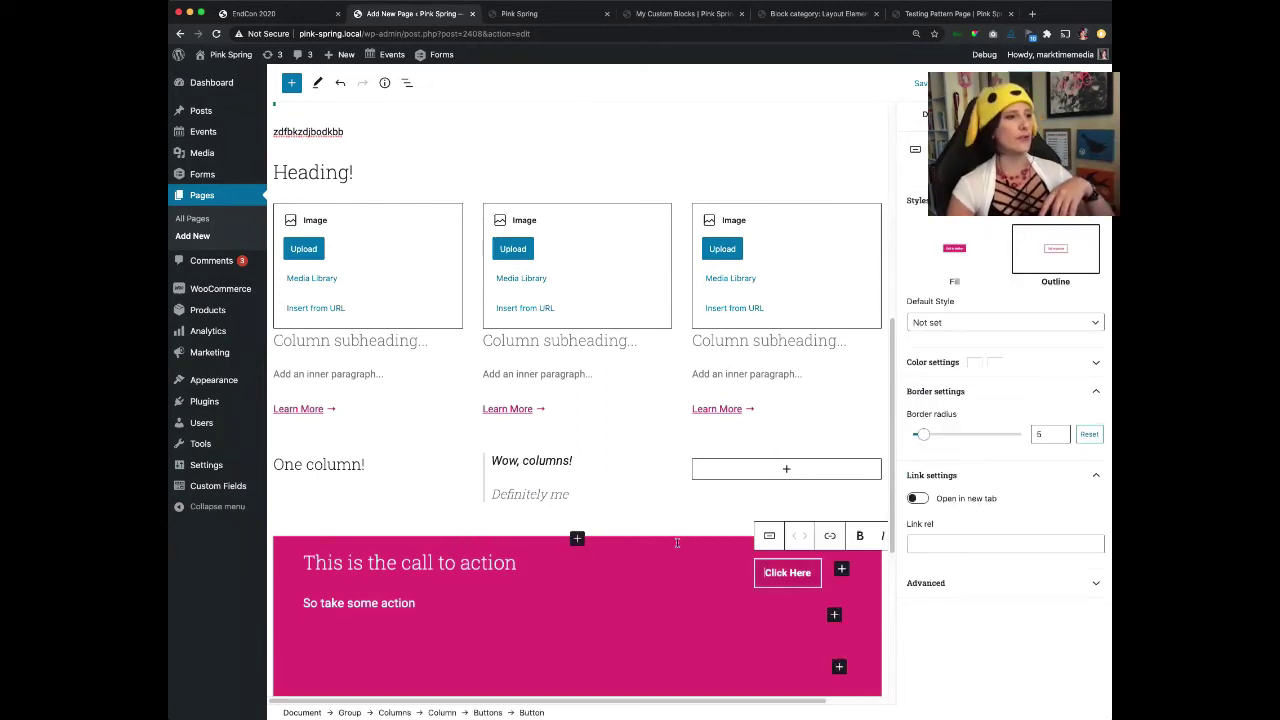
click(686, 545)
click(790, 510)
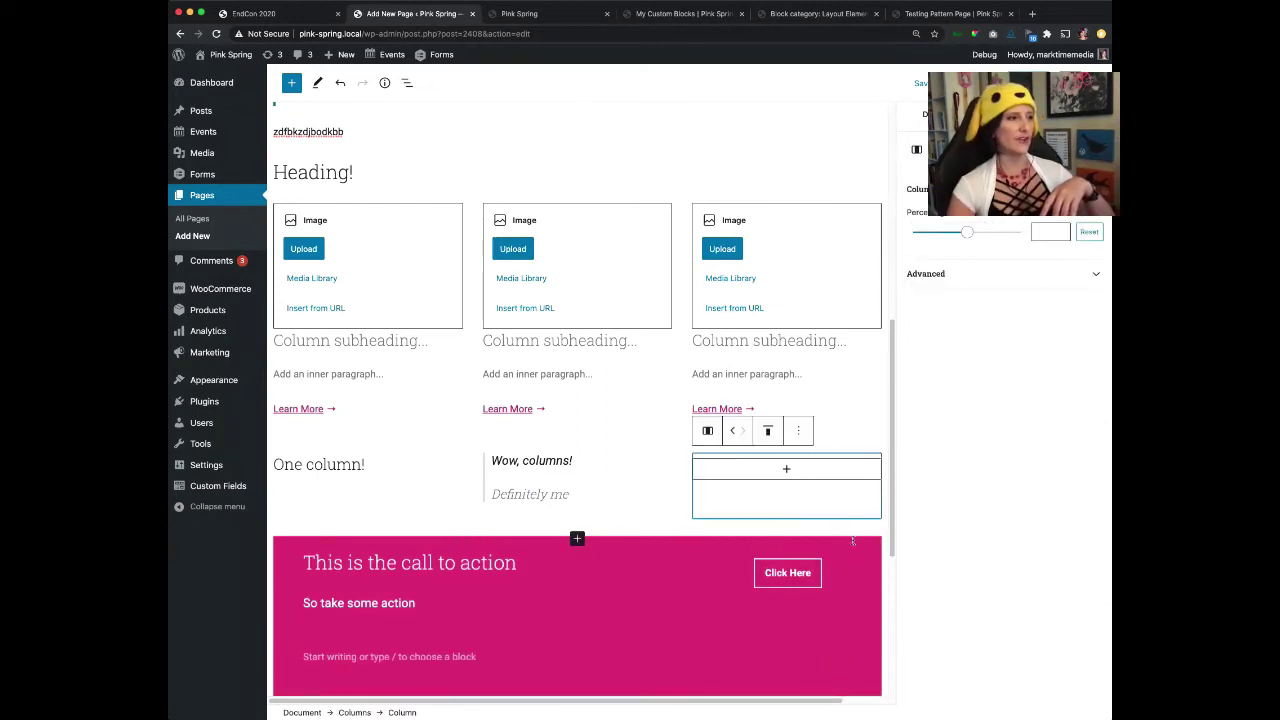
click(561, 563)
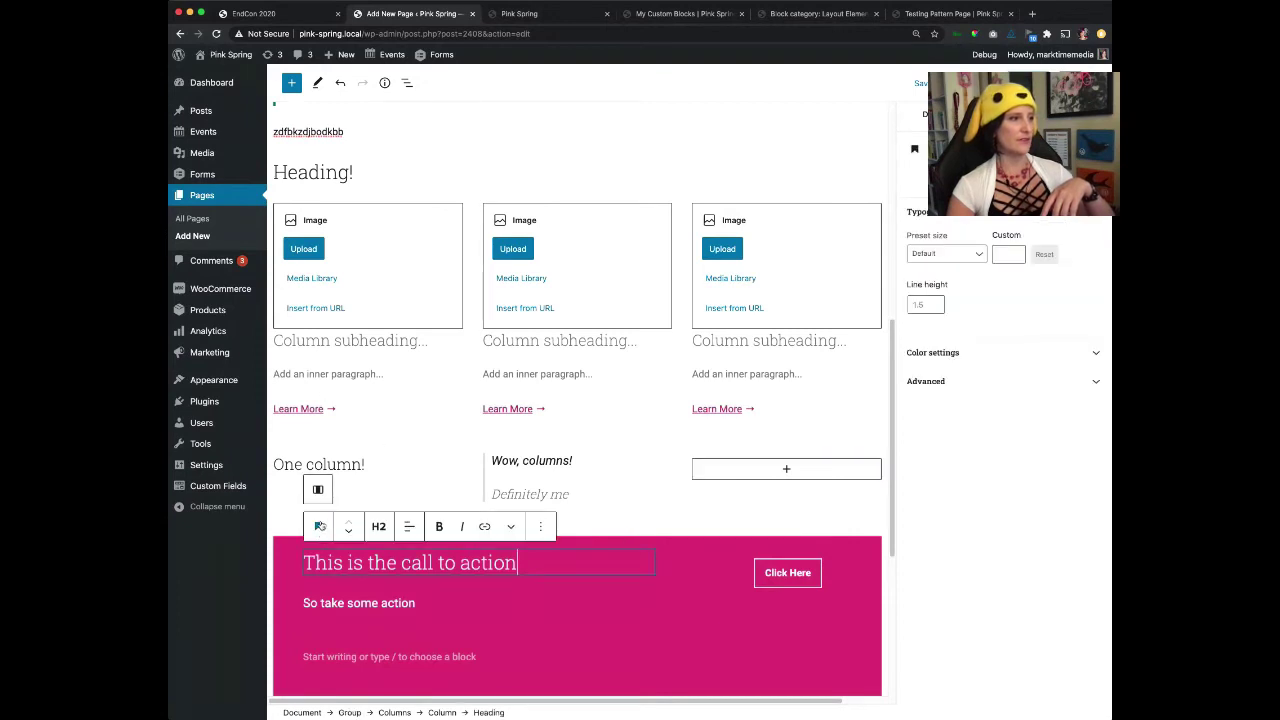
click(318, 490)
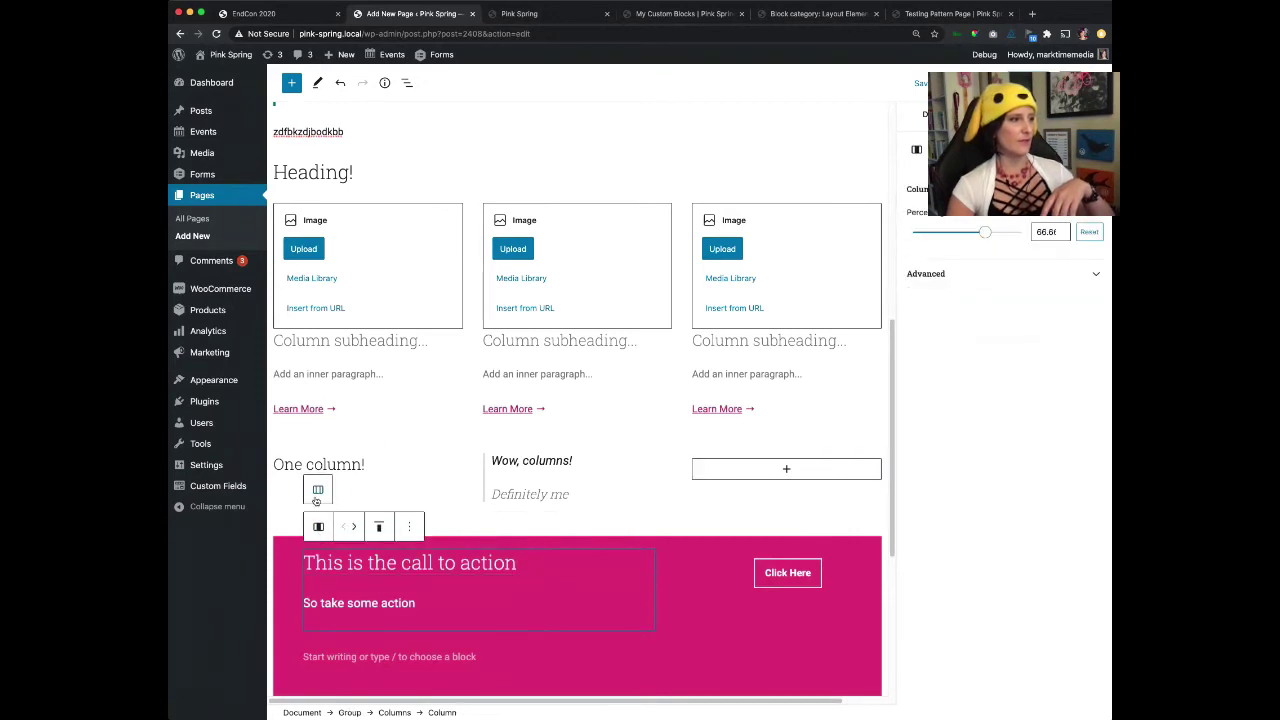
click(317, 492)
click(317, 490)
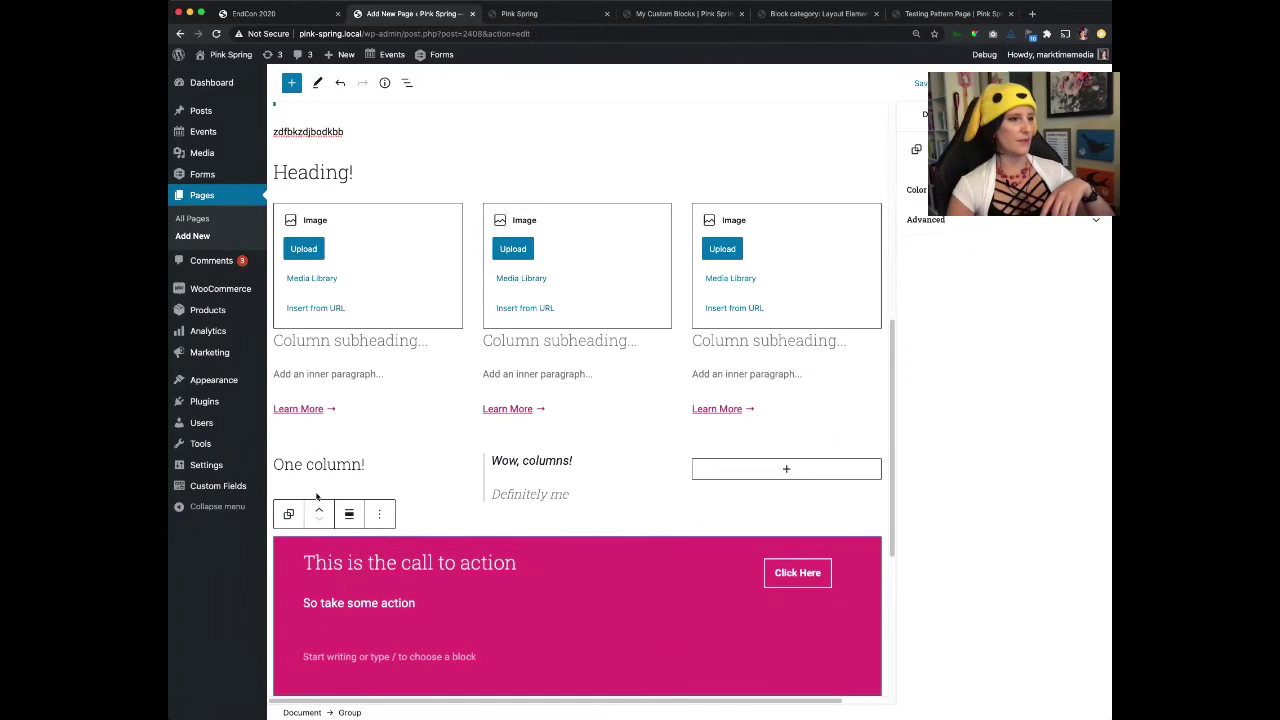
click(378, 514)
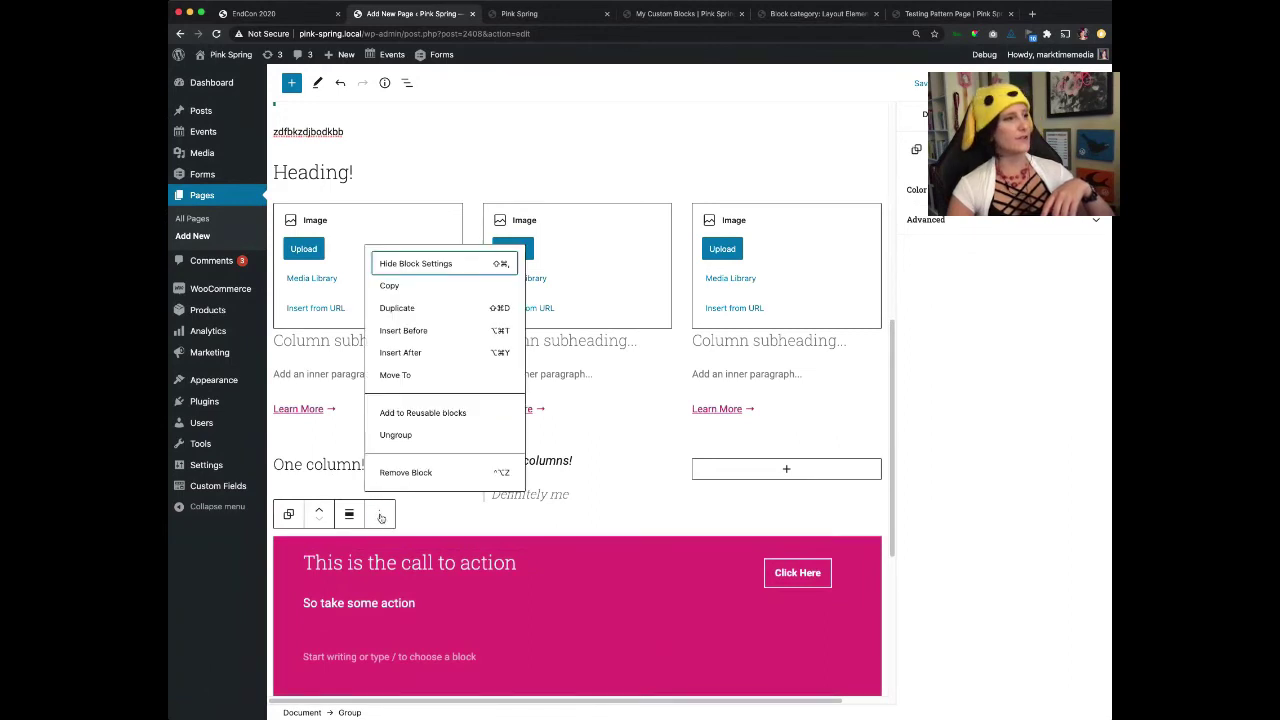
click(435, 413)
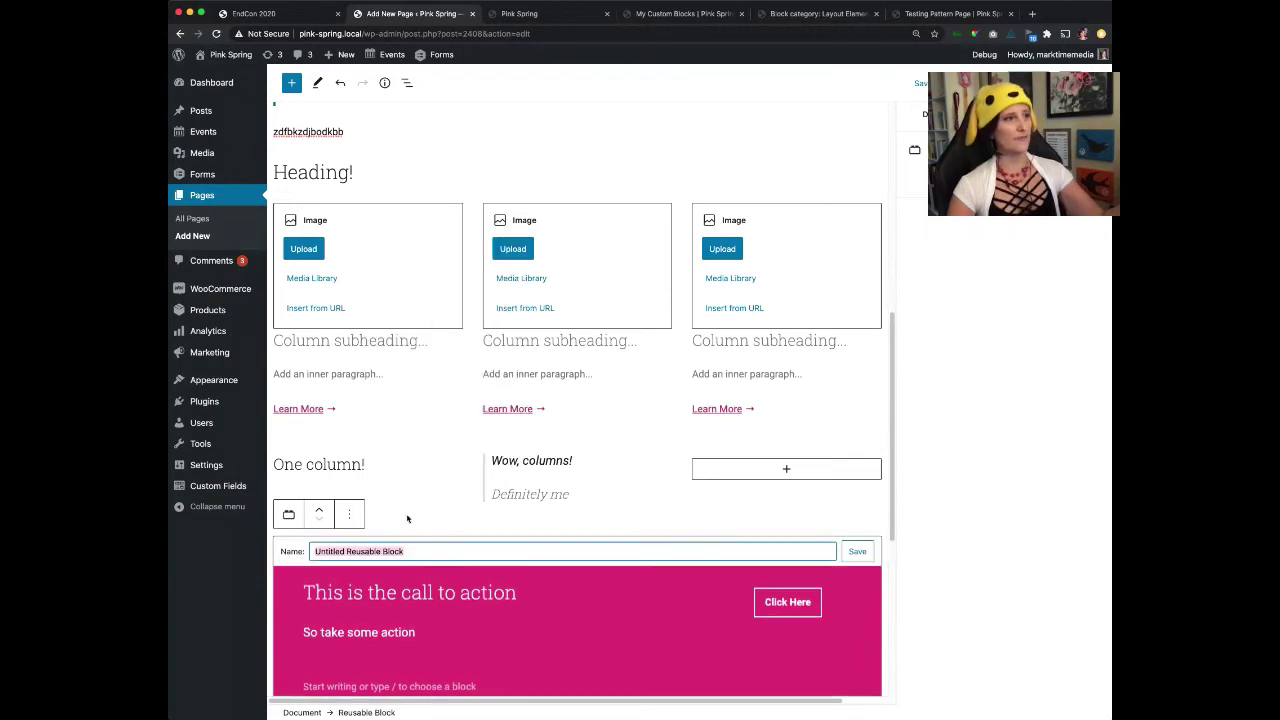
Name the reusable block "My Great Call To Action" and save it.
text(My)
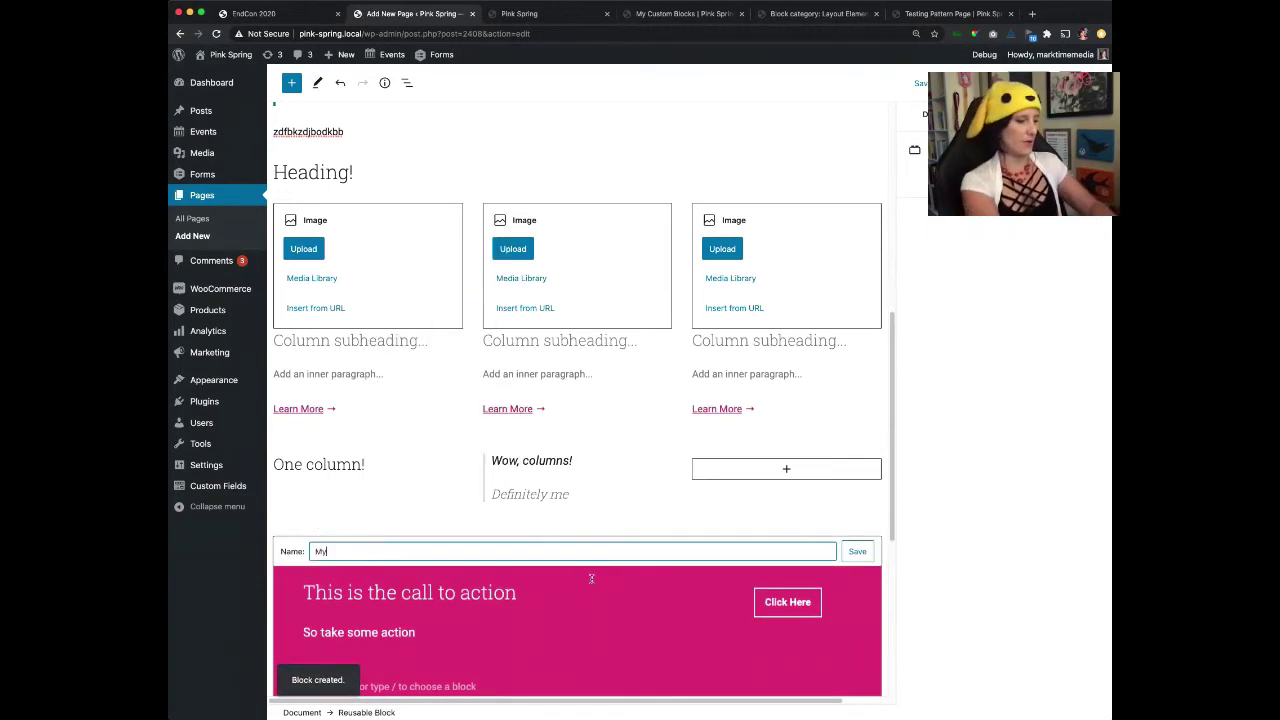
text(CTA)
key(BackSpace)
key(BackSpace)
key(BackSpace)
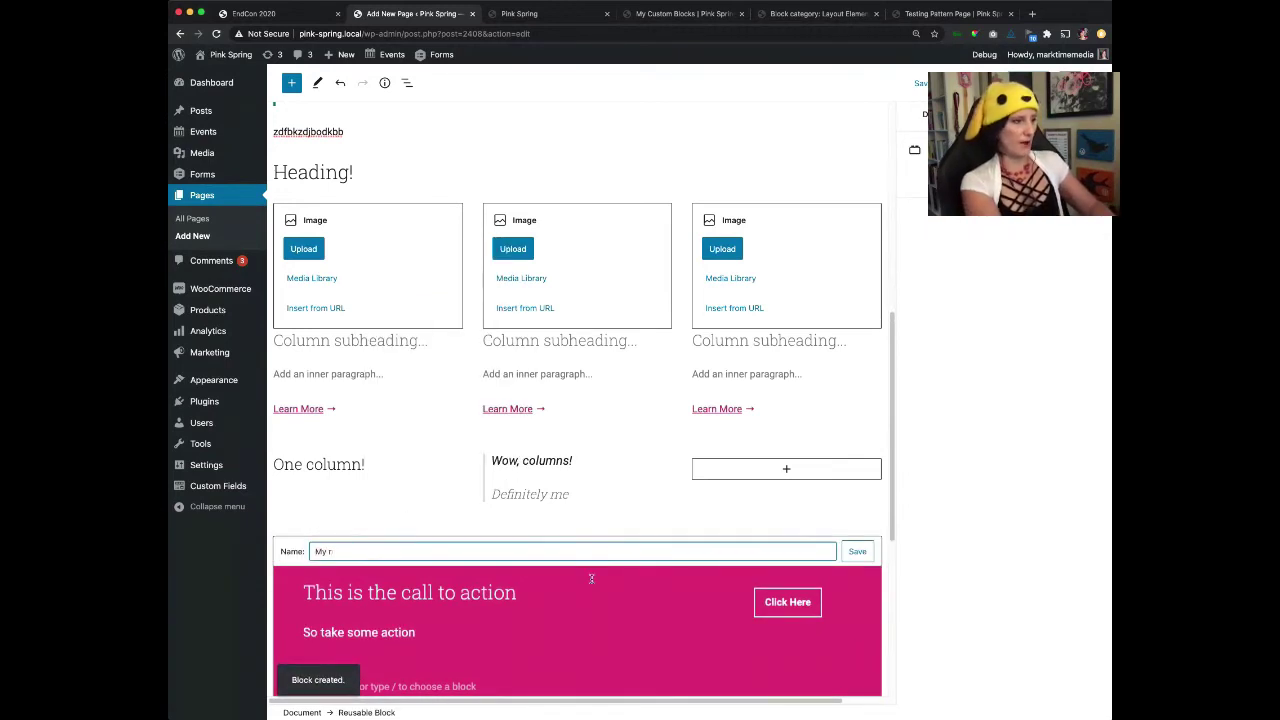
text(Great Call To)
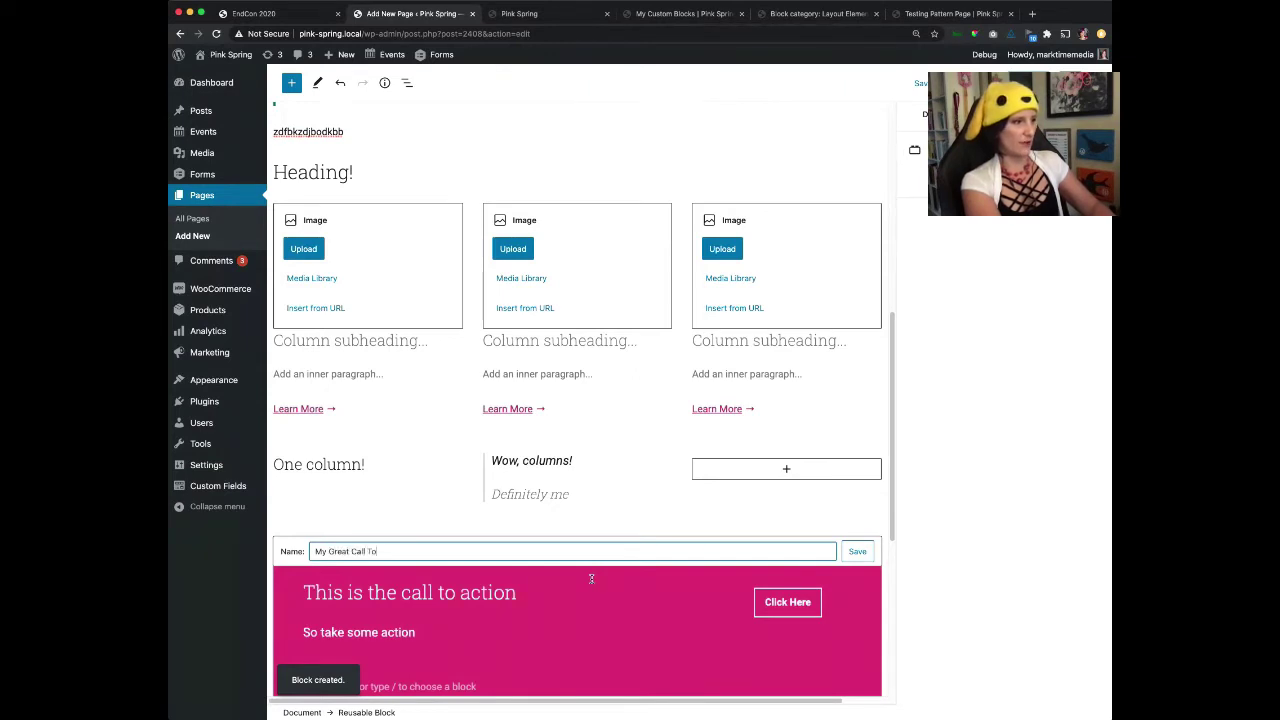
text( Action)
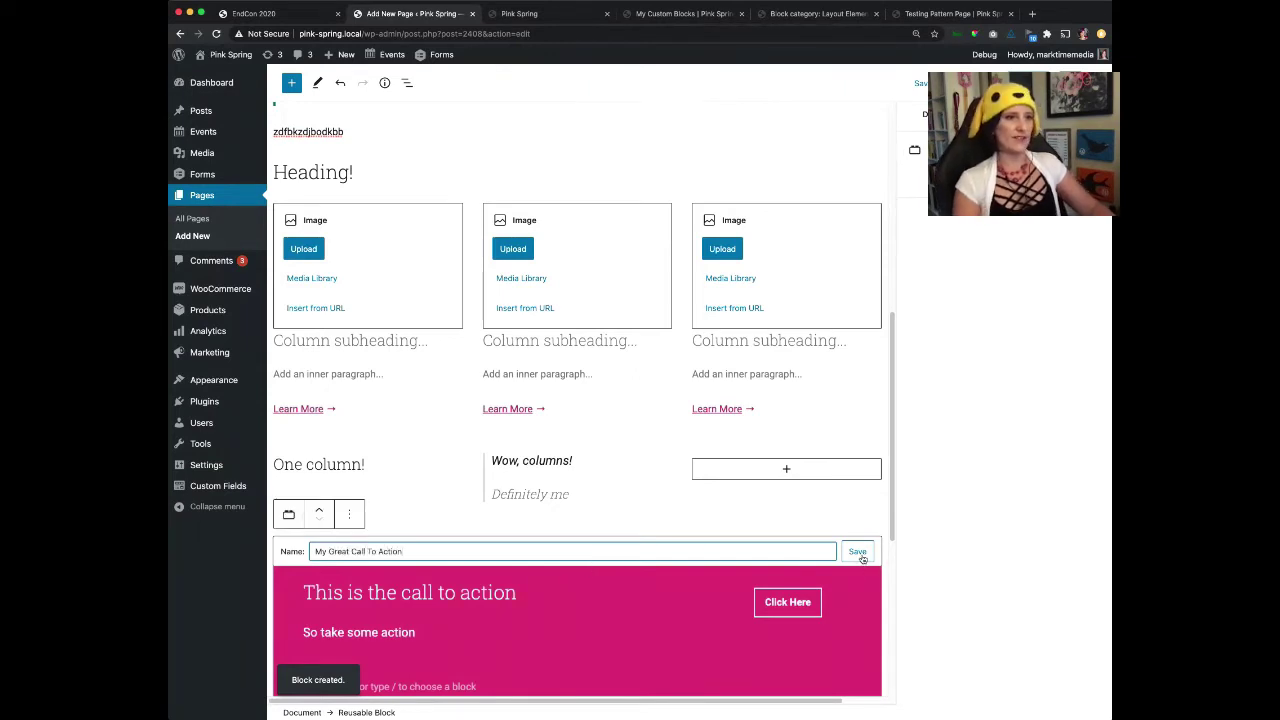
click(859, 553)
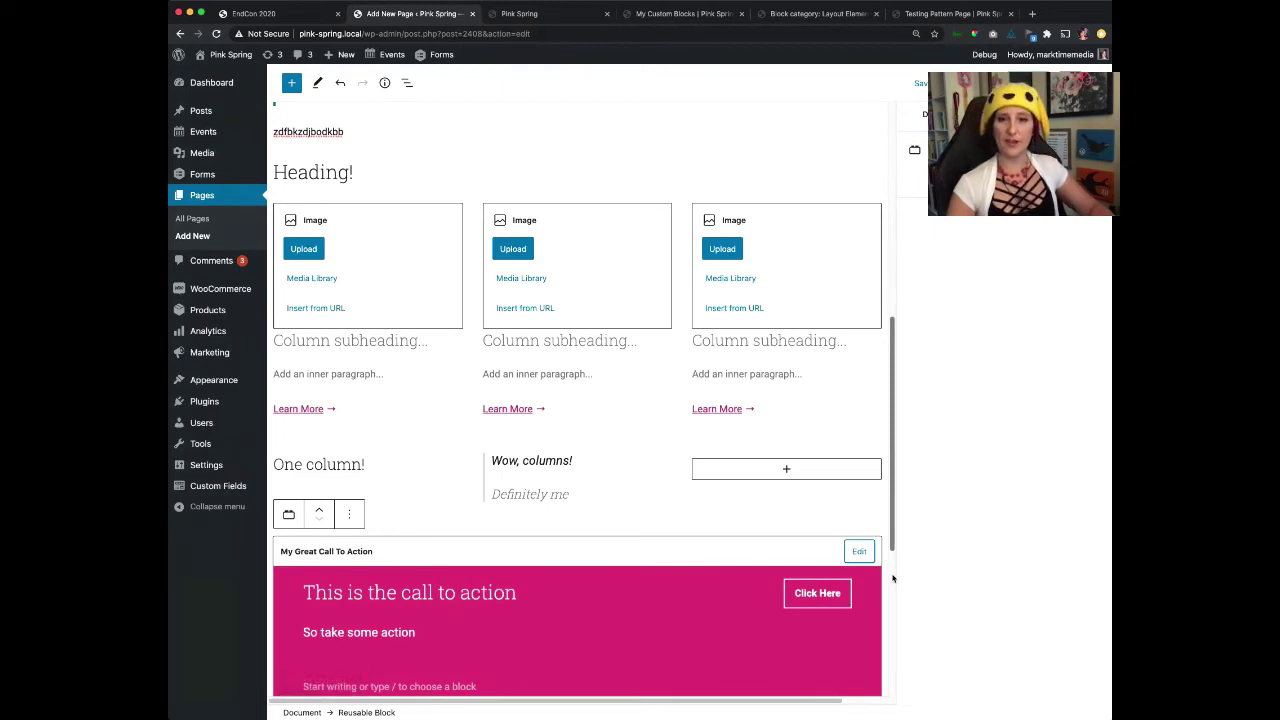
scroll(757, 604, down, 1)
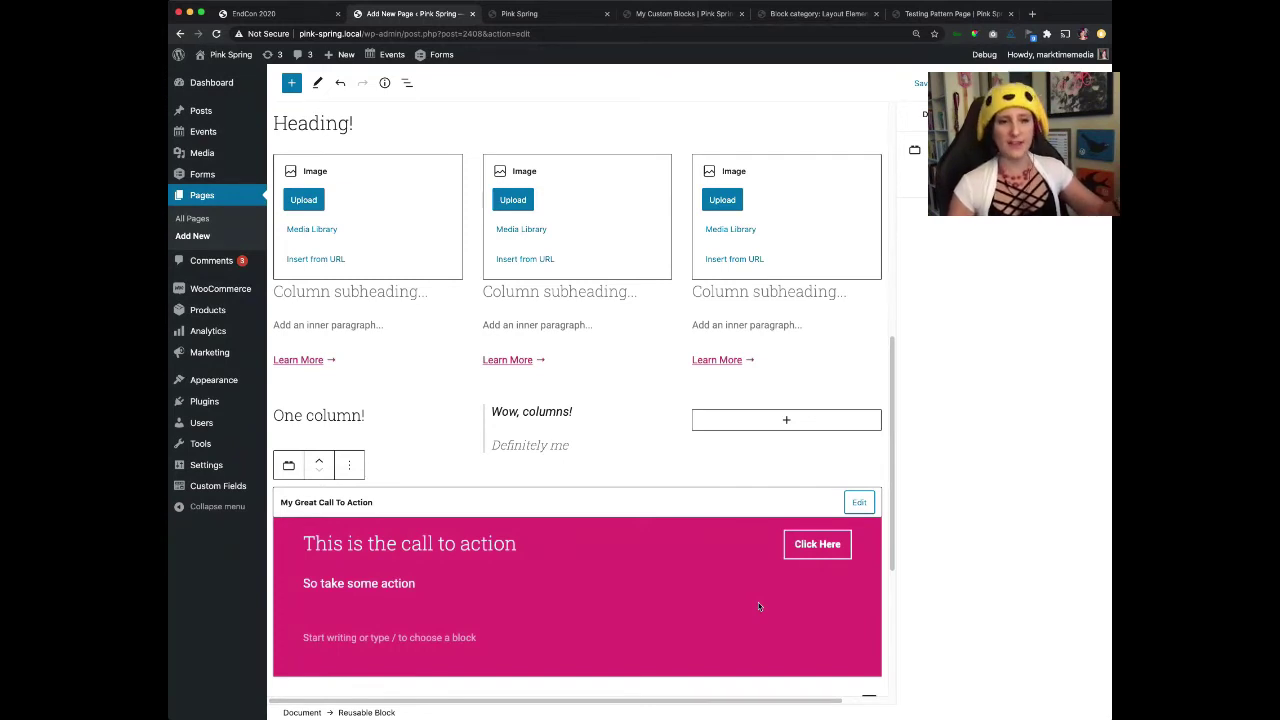
click(750, 590)
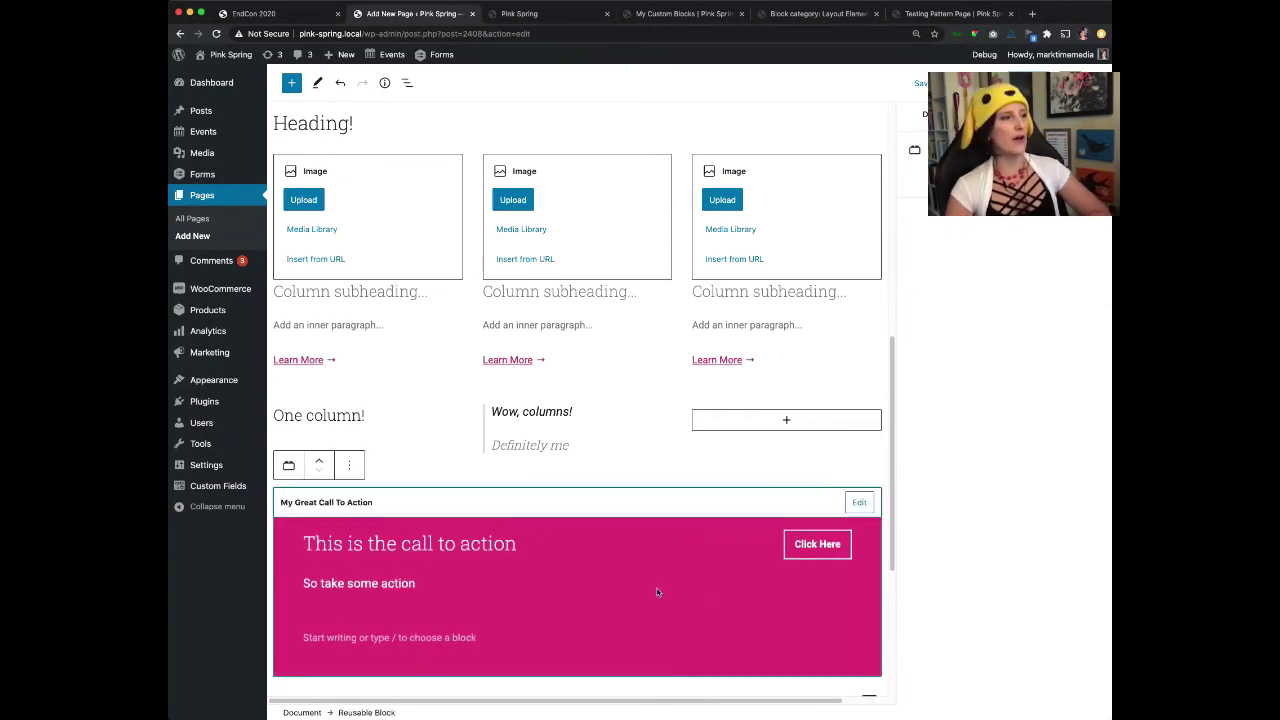
scroll(660, 592, down, 1)
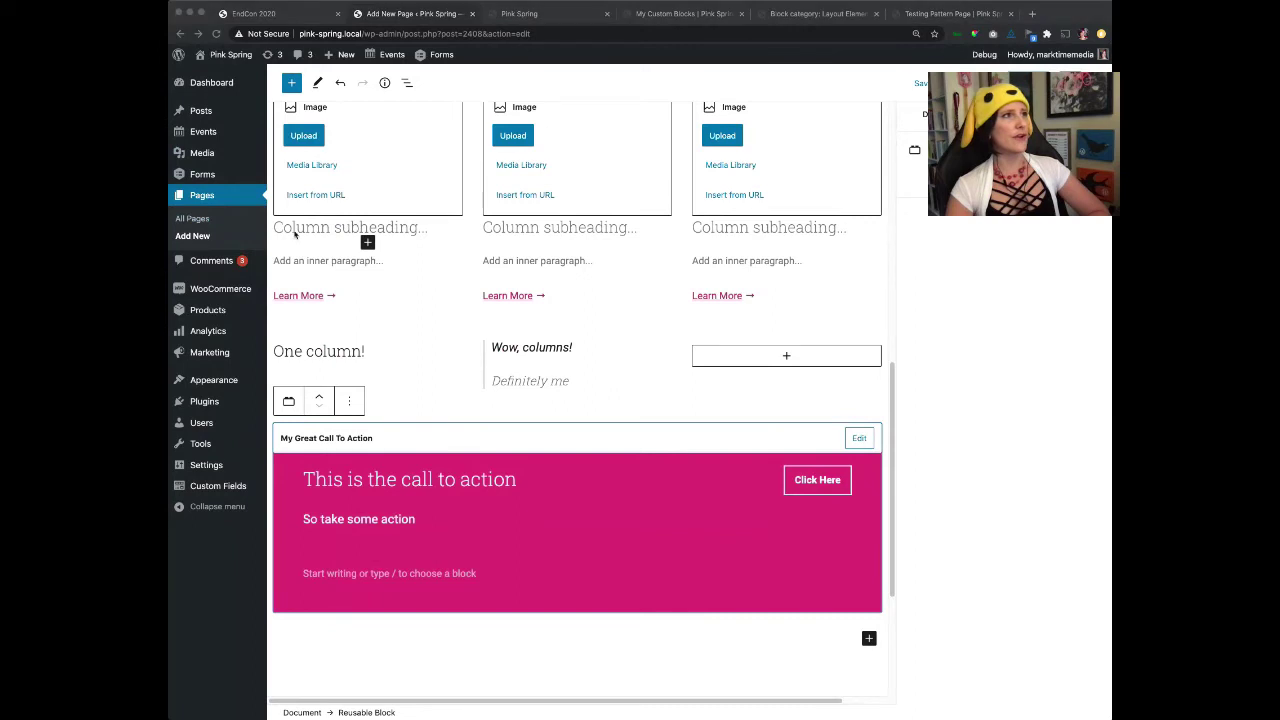
Open another new page in a separate browser tab and switch to it.
super+click(188, 237)
click(500, 13)
click(632, 14)
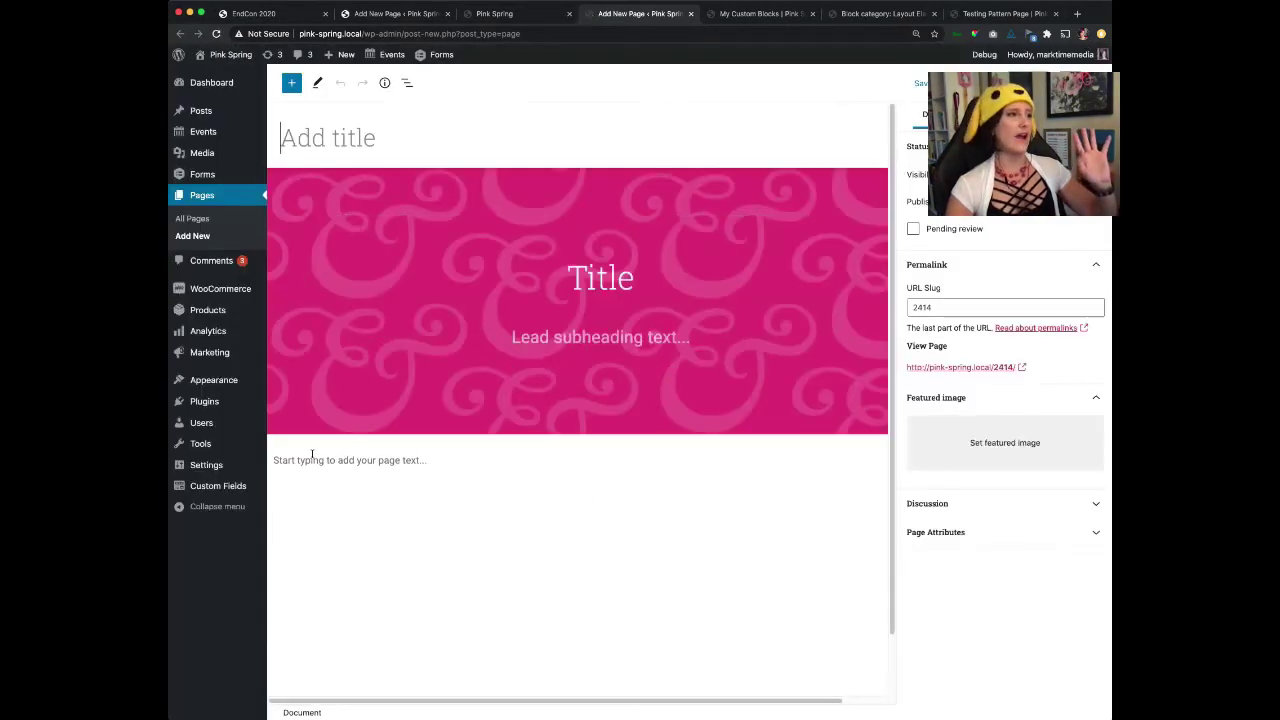
Insert the reusable block "My Great Call To Action" below the new page's text paragraph.
click(314, 460)
click(293, 87)
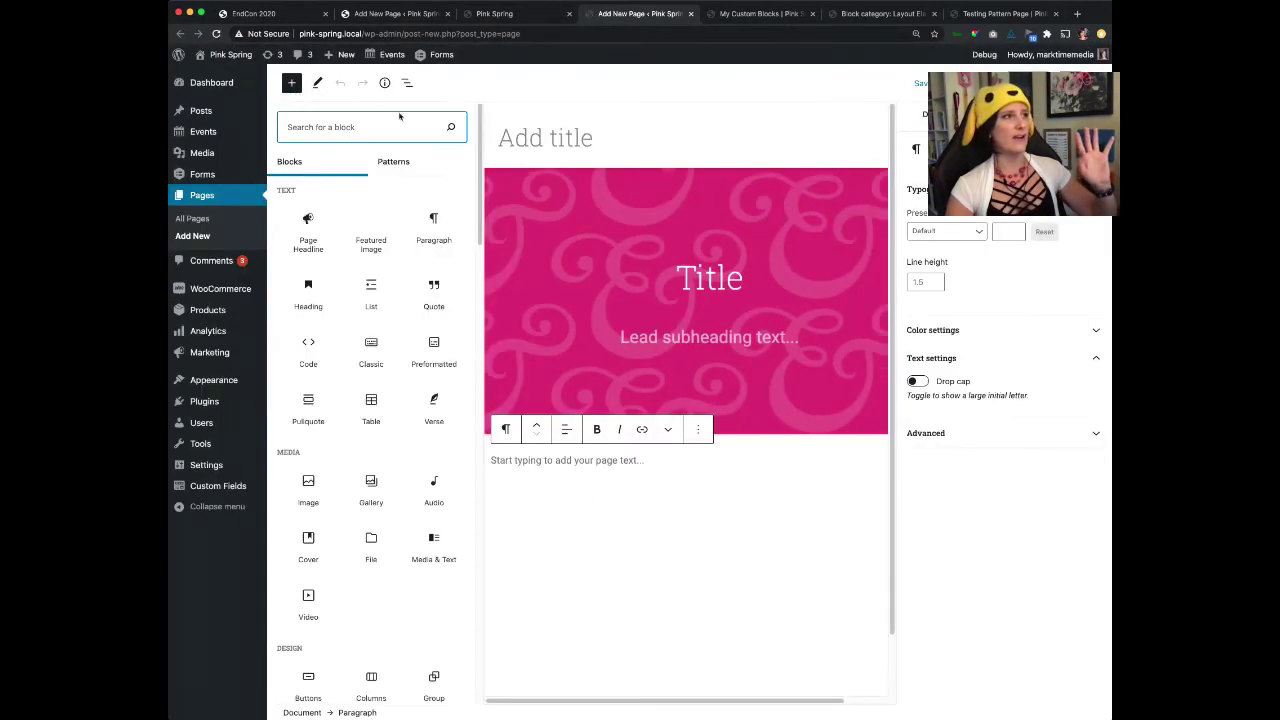
click(424, 163)
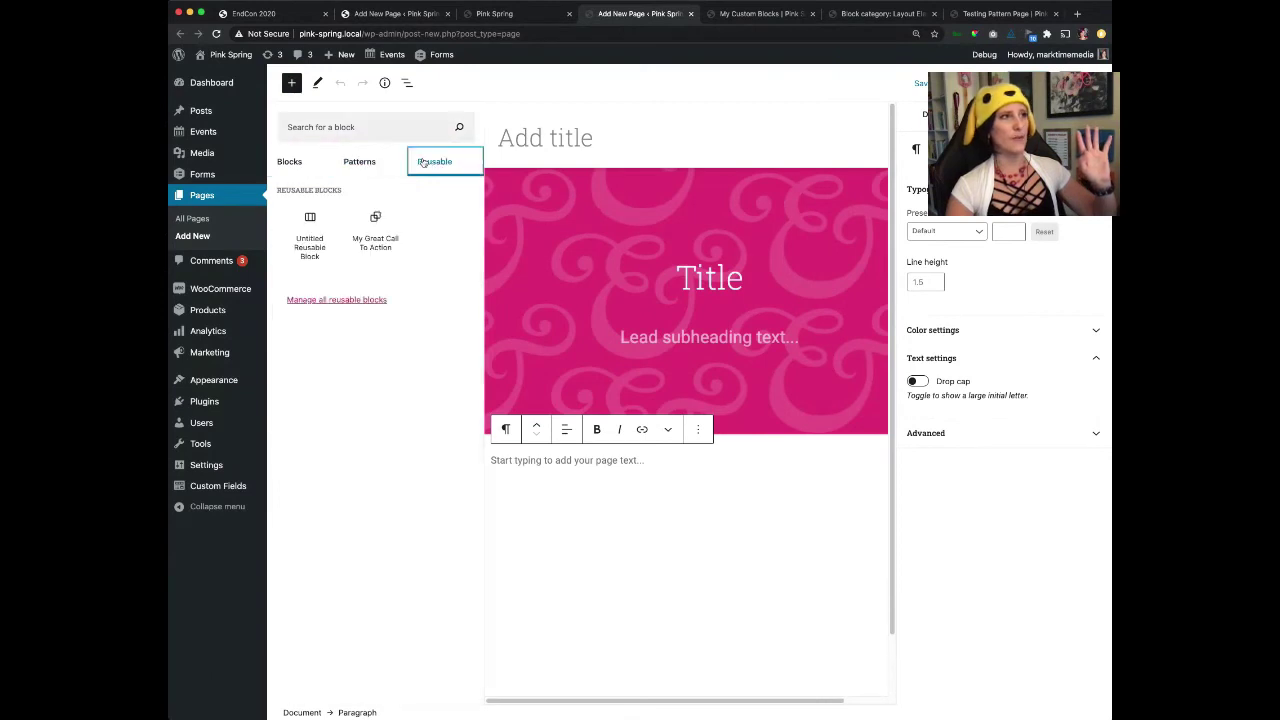
mouse_move(376, 240)
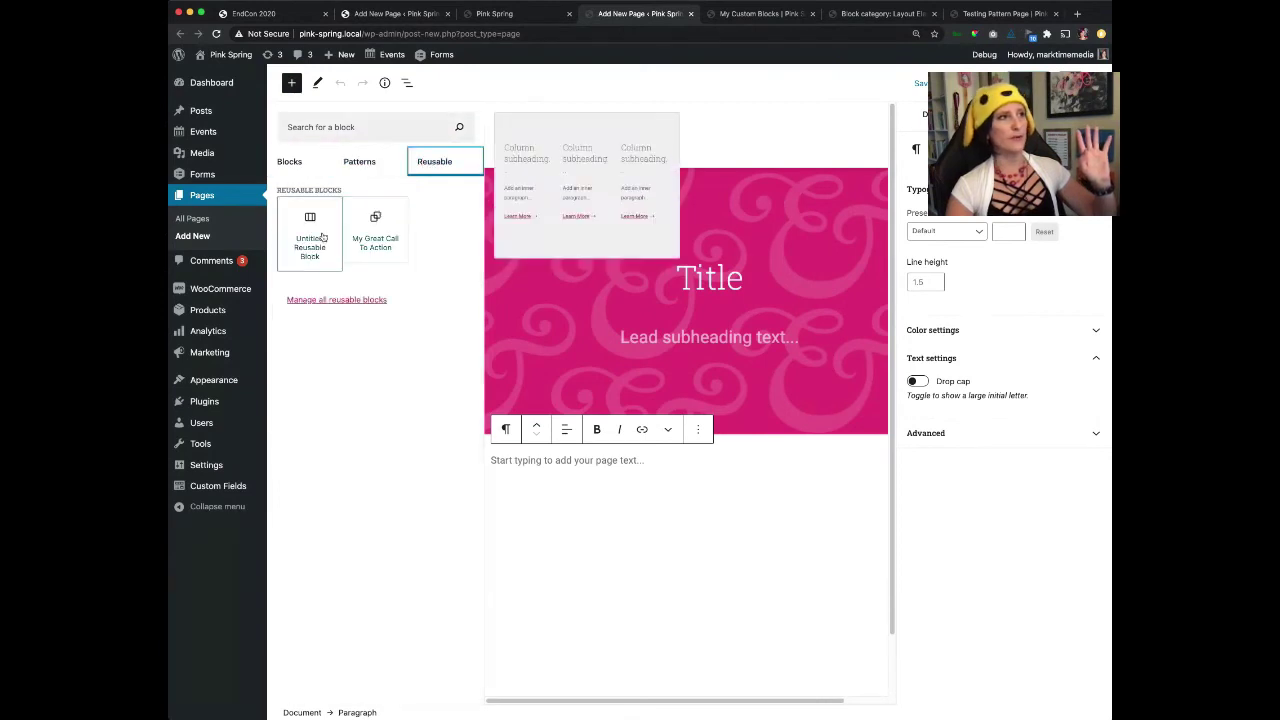
click(375, 238)
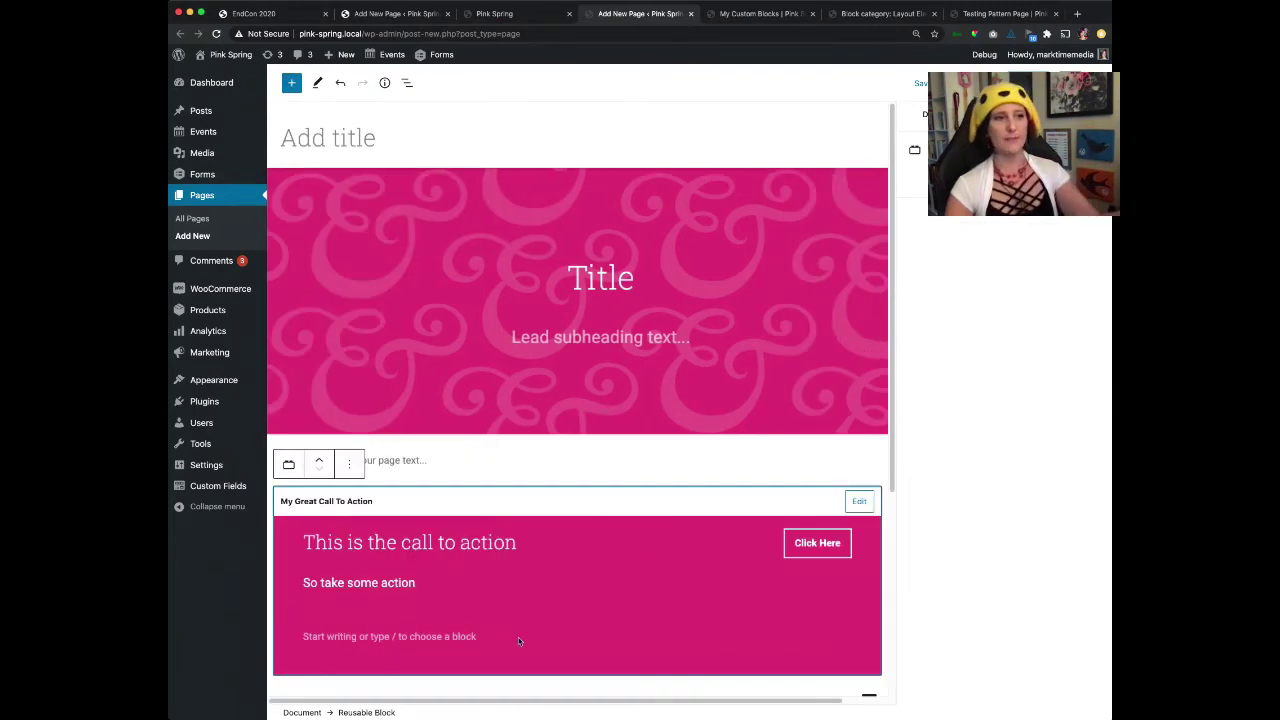
Edit the reusable callout so its paragraph reads "So take some action RIGHT NOW!" and save the block.
click(859, 501)
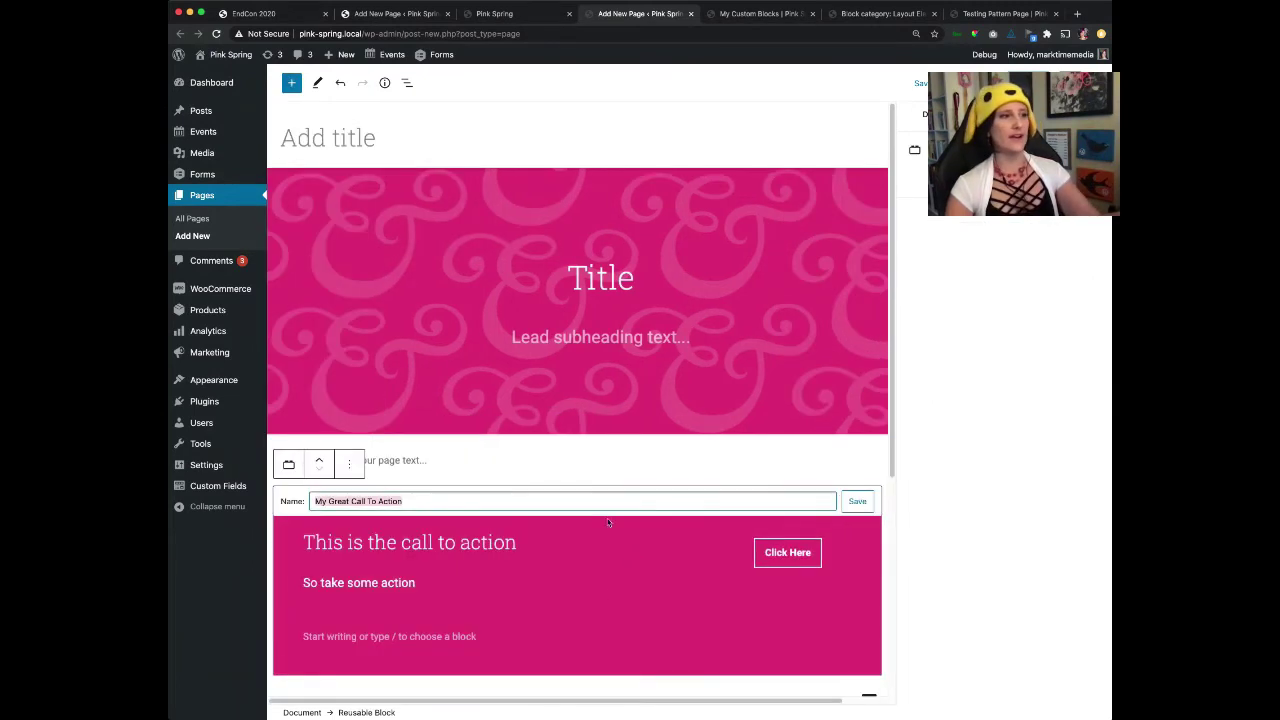
click(430, 586)
text(RIGHT N)
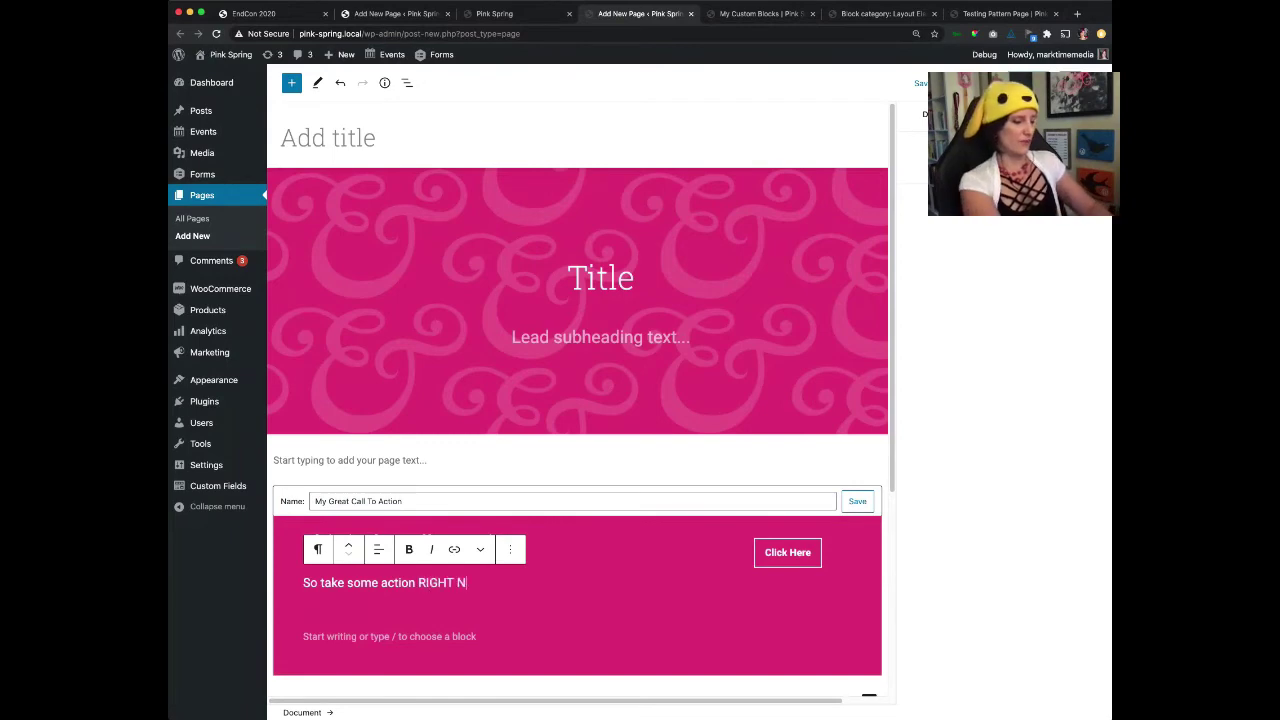
text(OW!)
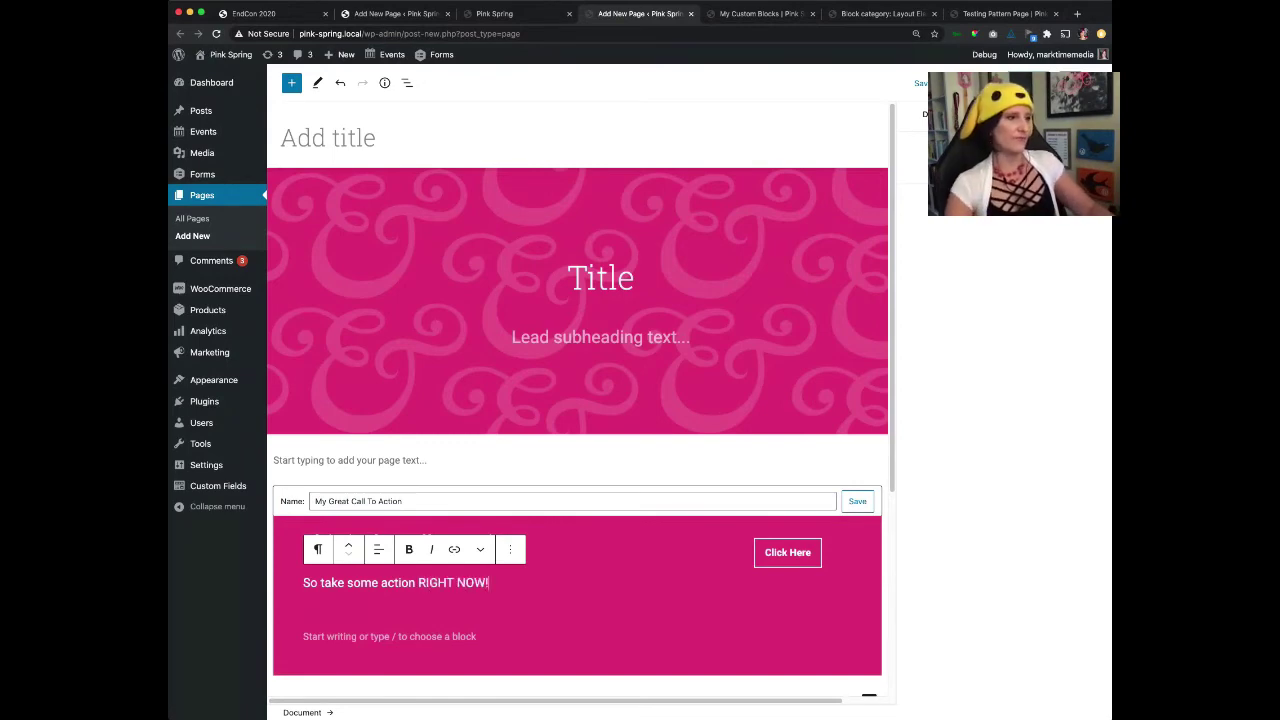
click(857, 501)
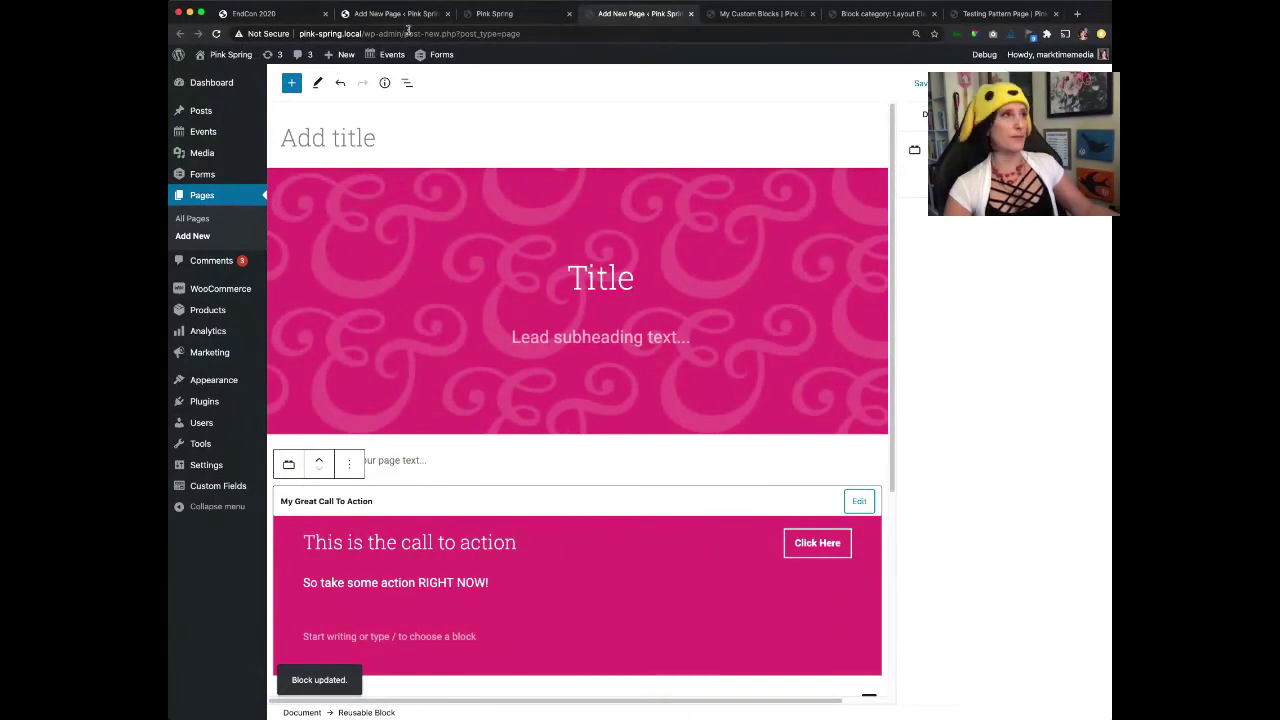
Return to the first page's editor, preview that page in a new tab, and check its call to action text.
click(495, 14)
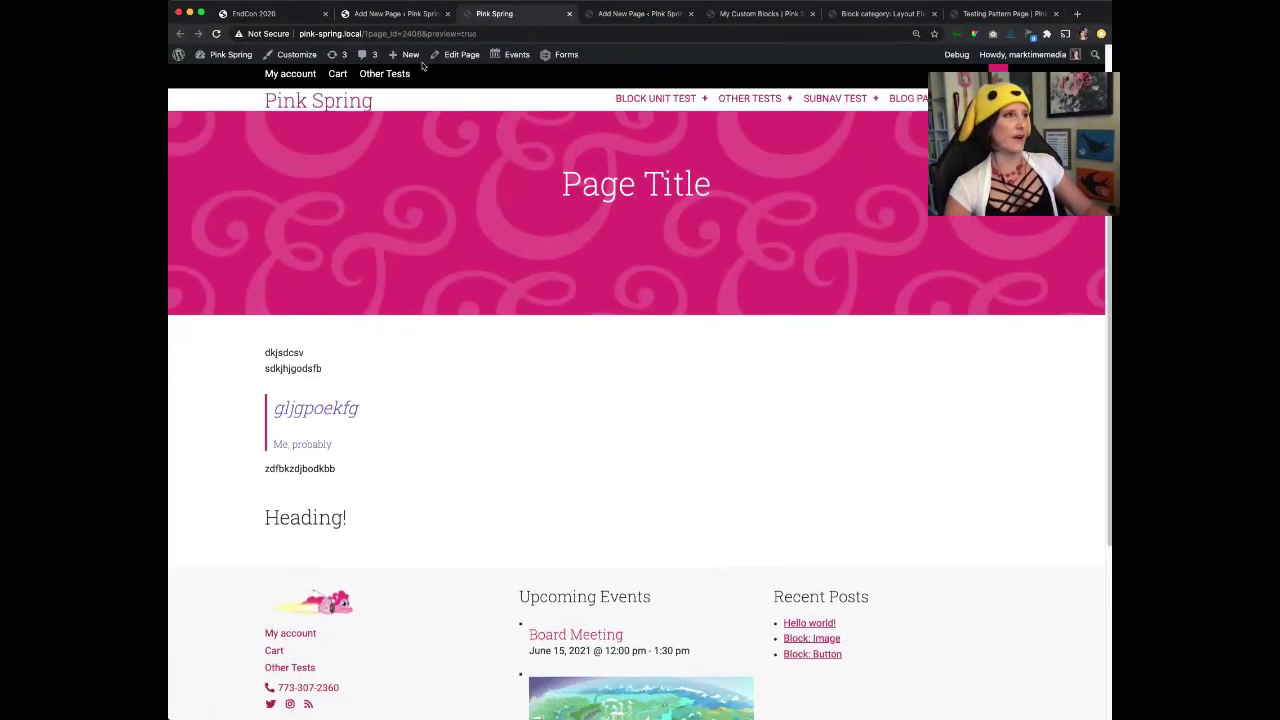
click(395, 14)
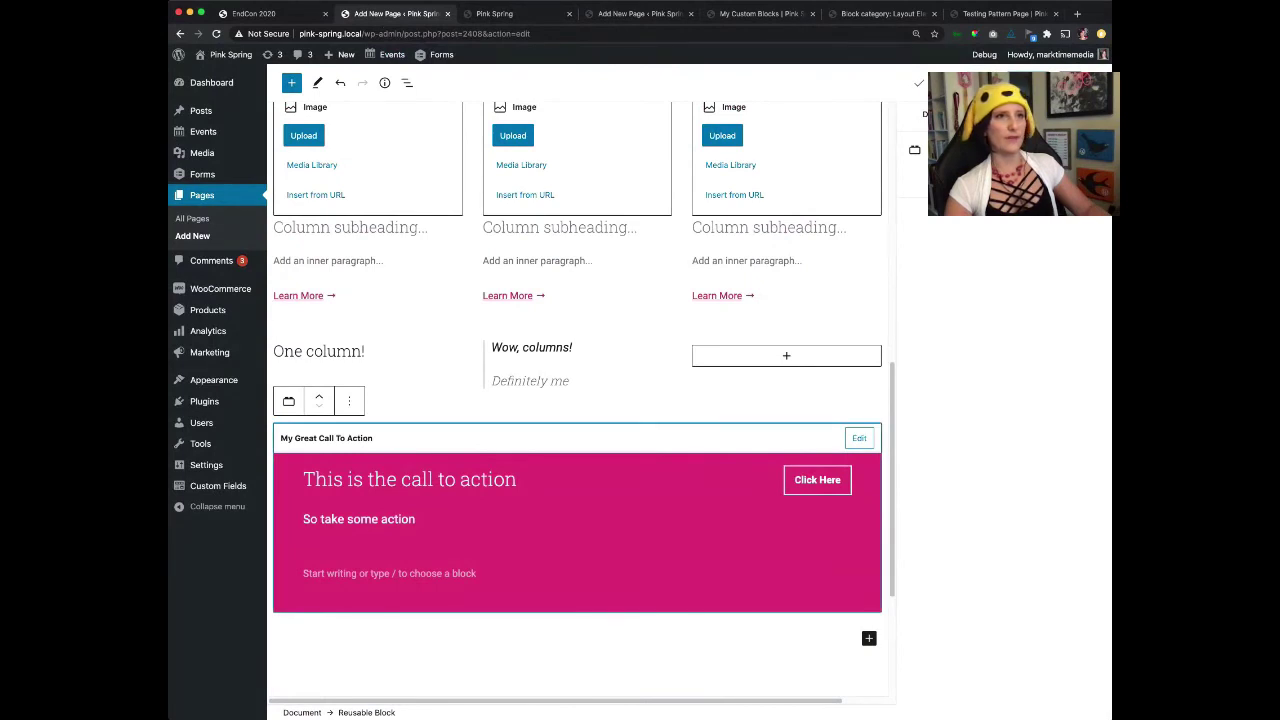
click(628, 659)
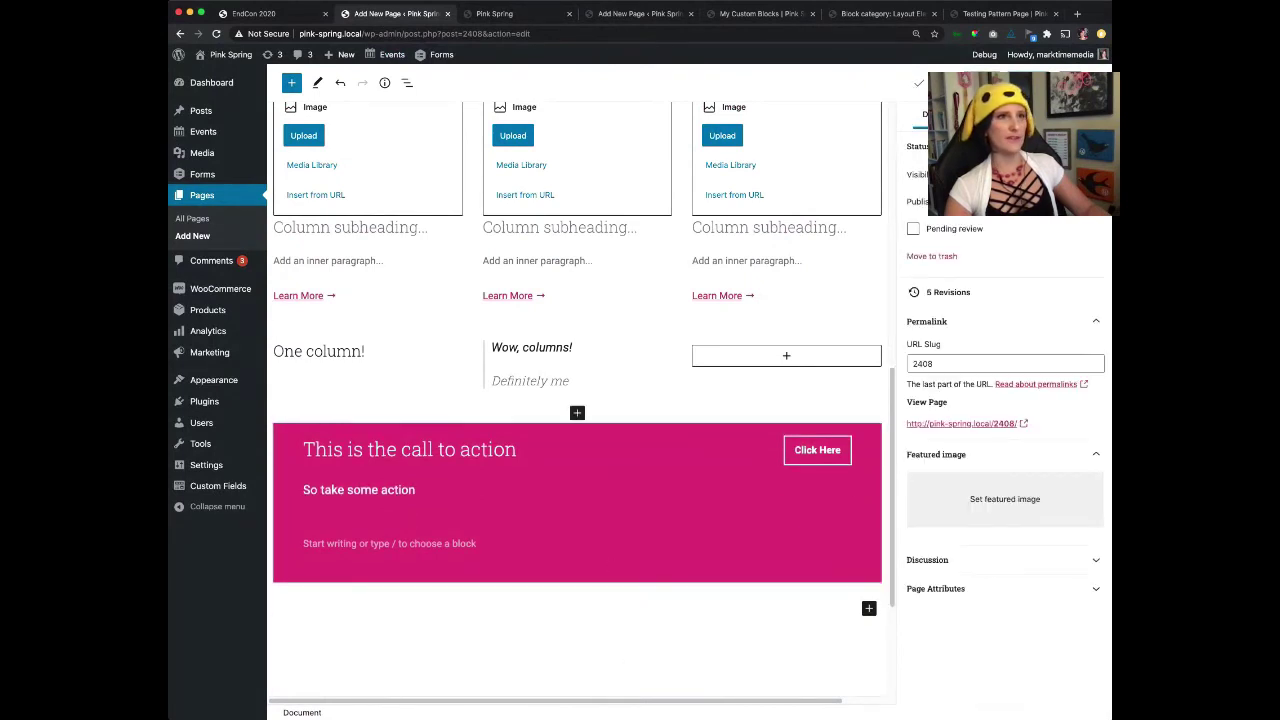
click(955, 82)
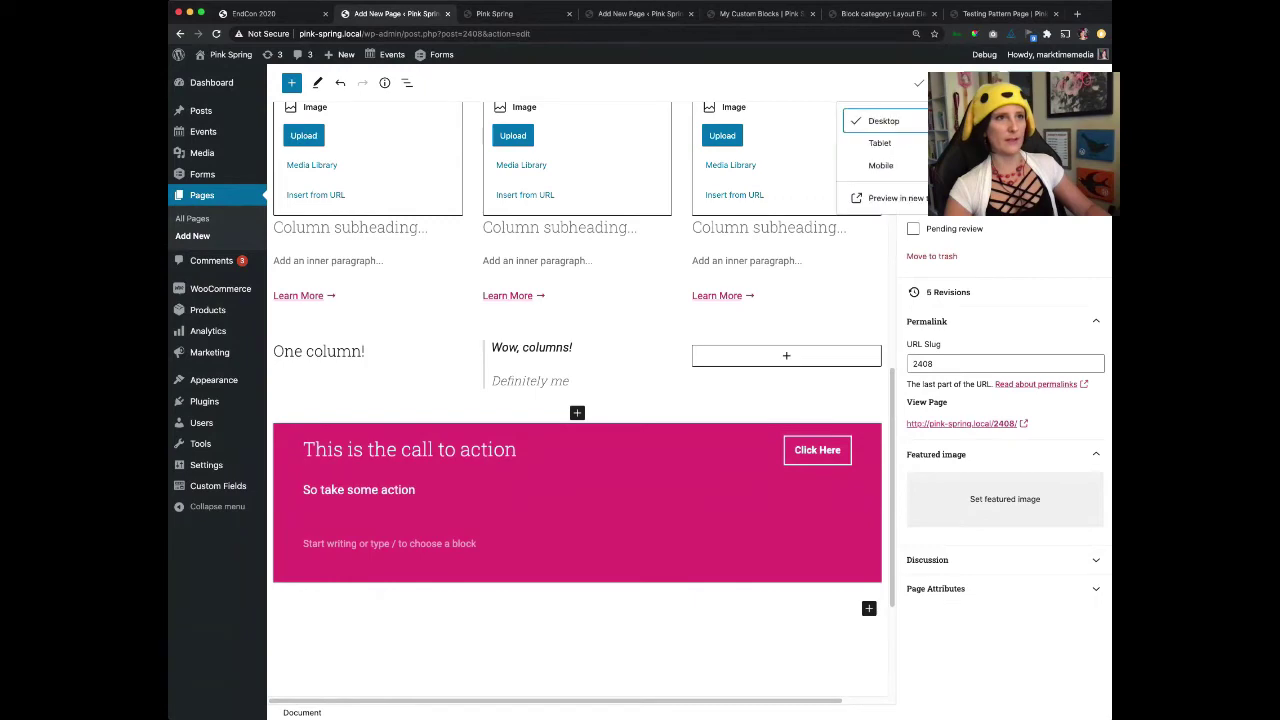
click(882, 199)
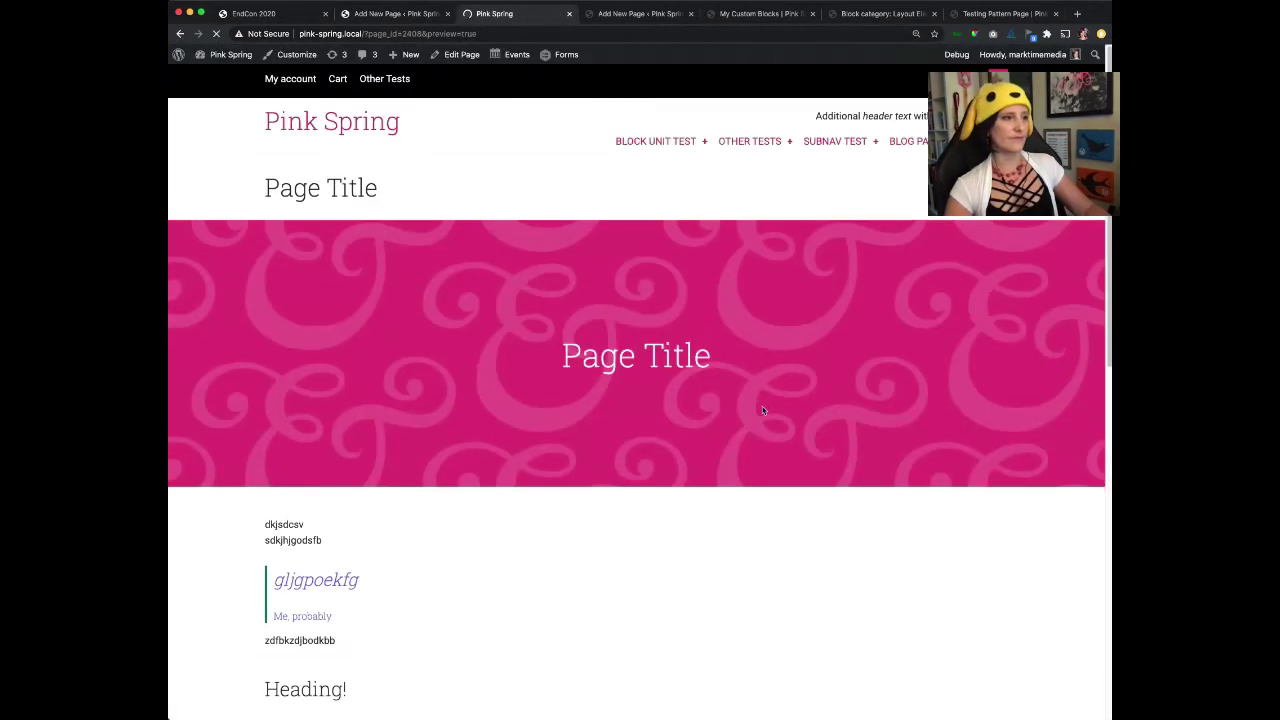
scroll(763, 410, down, 5)
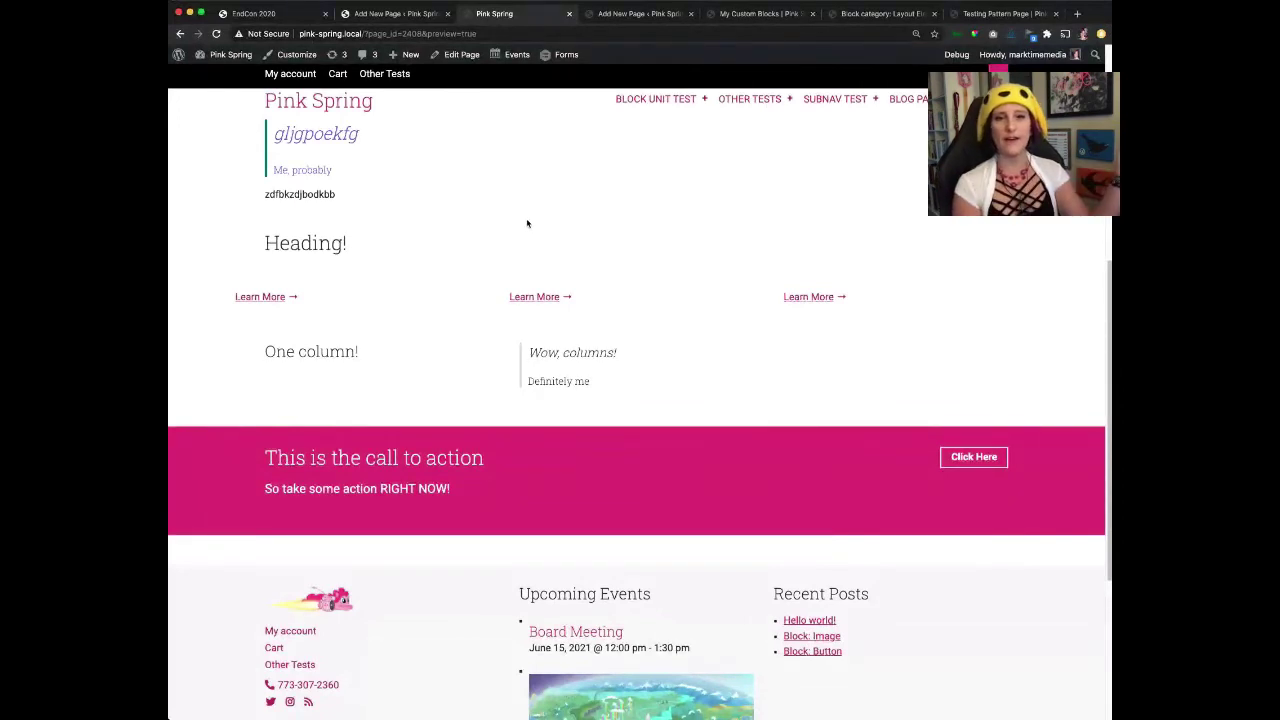
Return to the first page's editor and open its "My Great Call To Action" reusable block for editing.
click(383, 13)
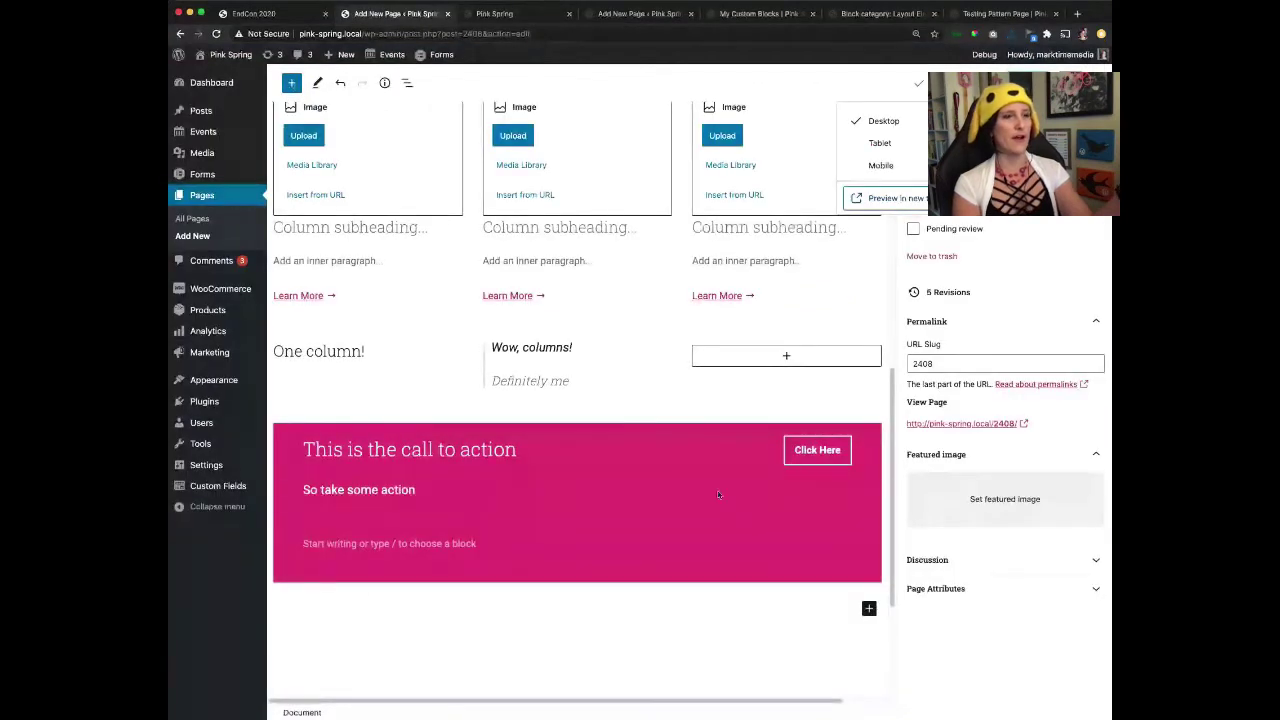
click(845, 445)
click(860, 440)
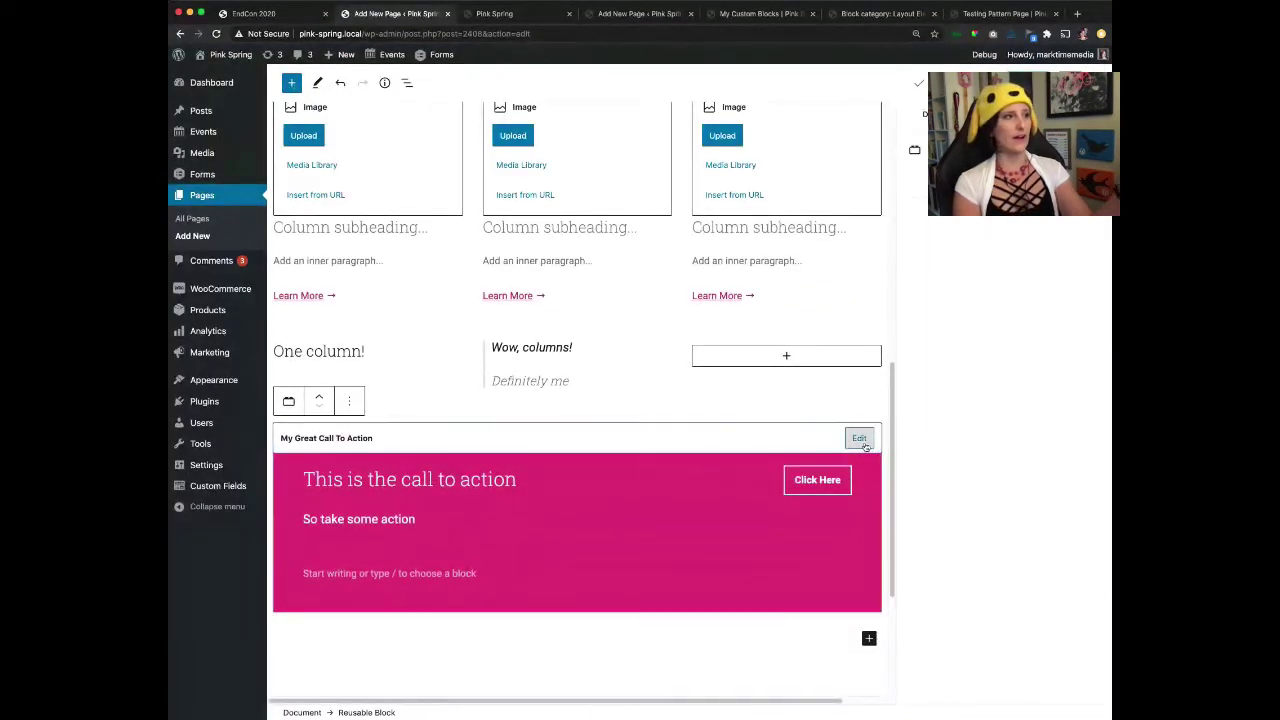
click(670, 523)
click(730, 390)
click(683, 652)
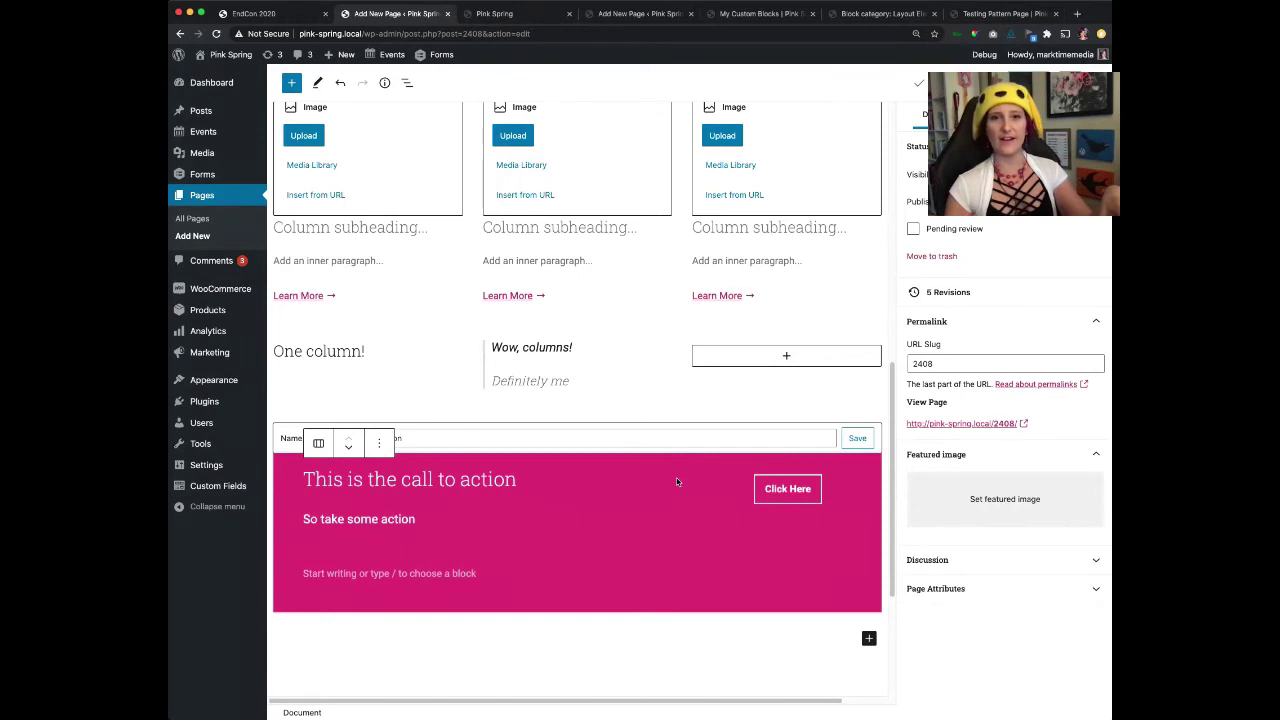
click(858, 405)
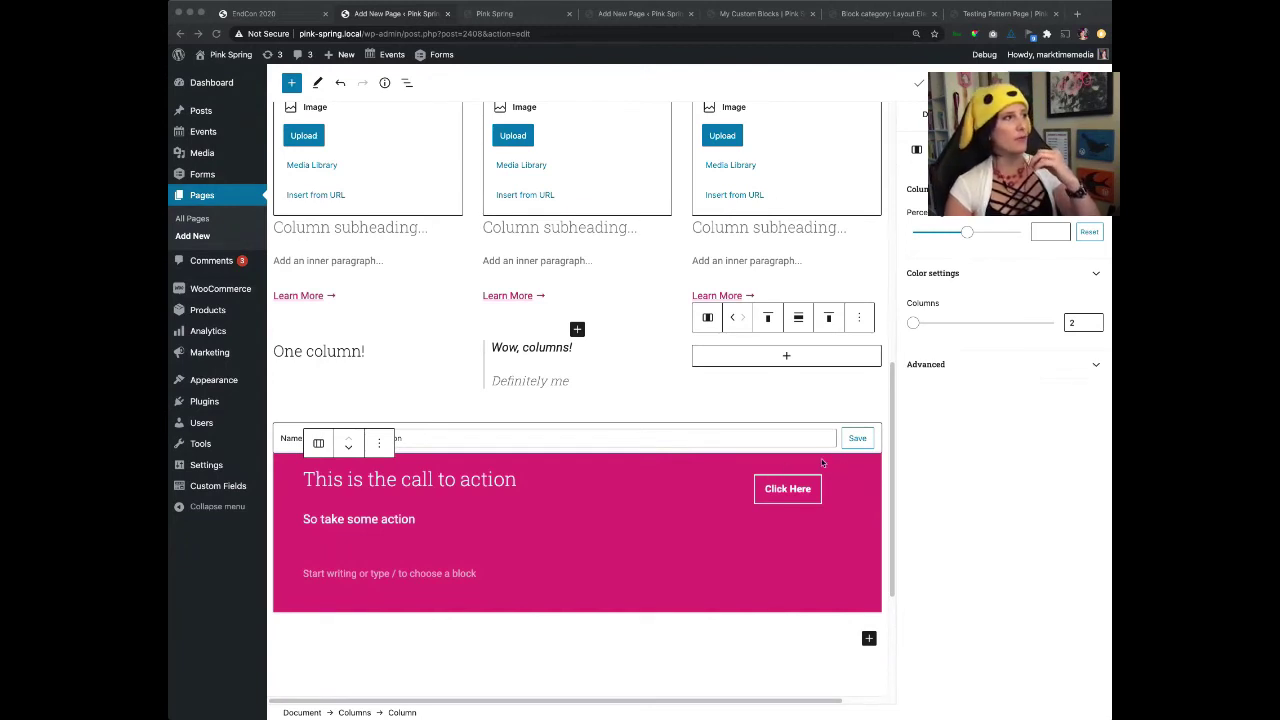
click(740, 650)
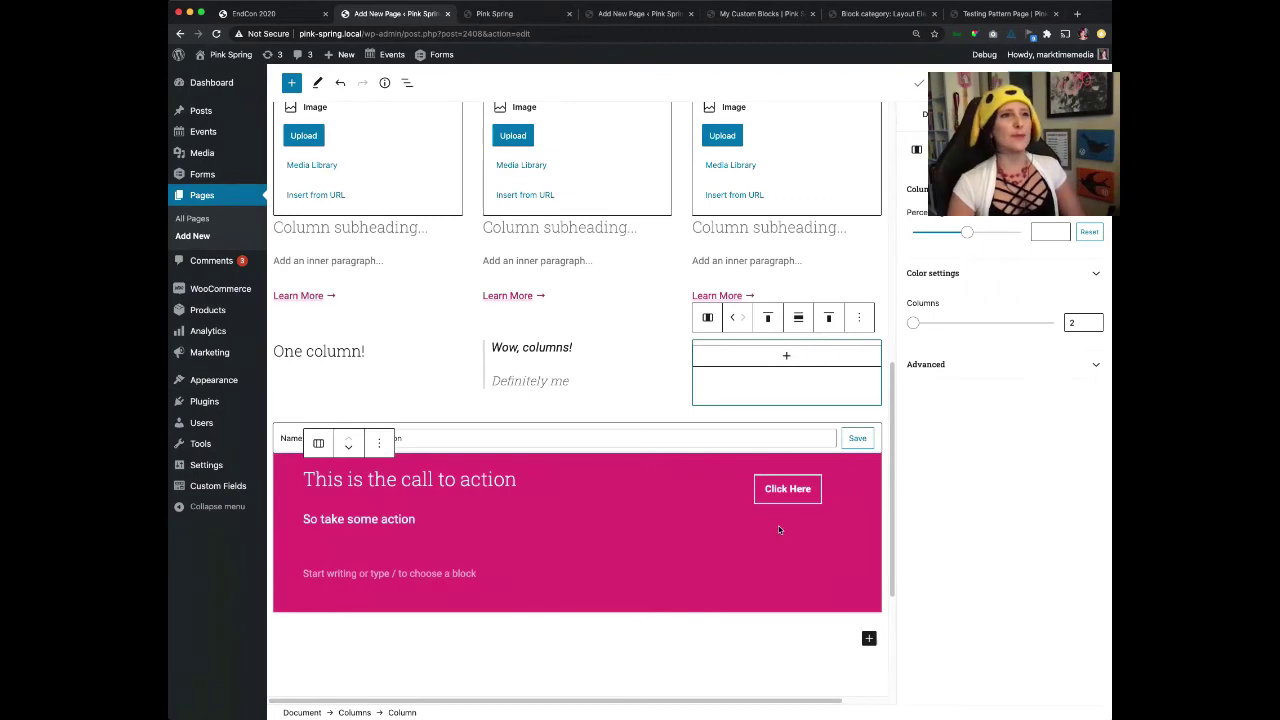
click(710, 533)
scroll(711, 533, up, 10)
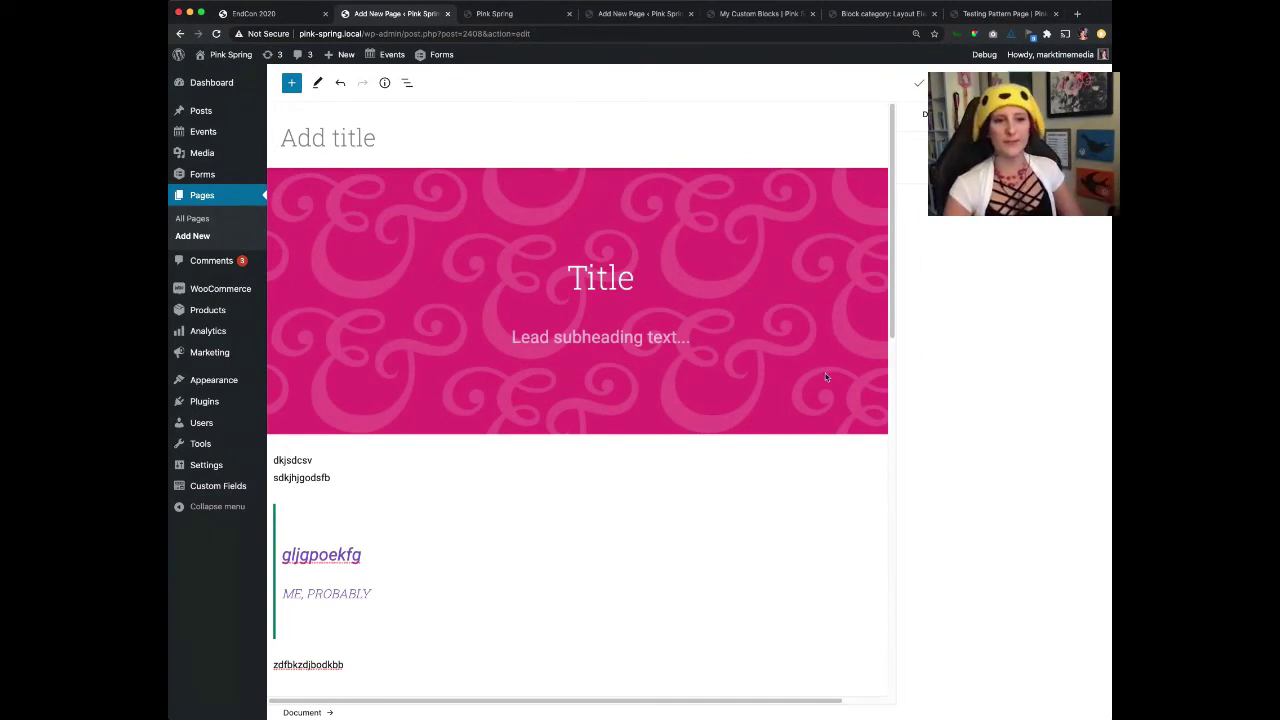
Switch to the EndCon 2020 site and examine the session grids on its Schedule page.
click(272, 16)
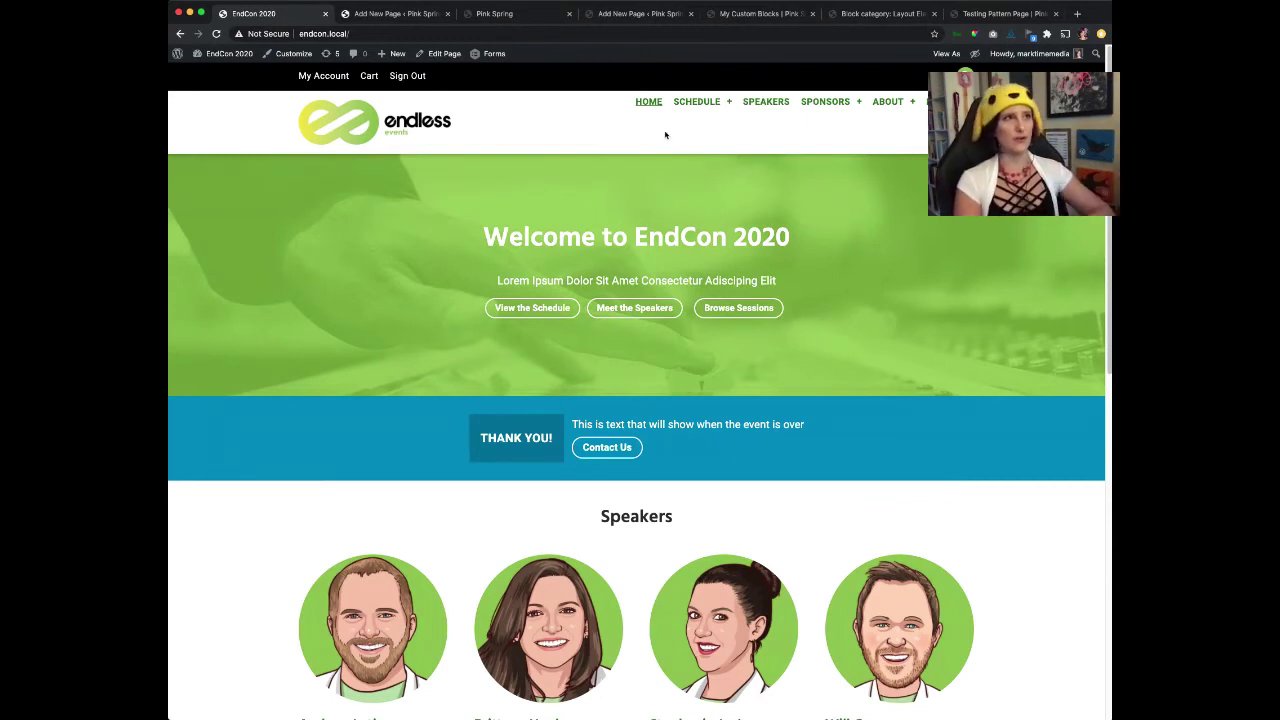
click(697, 101)
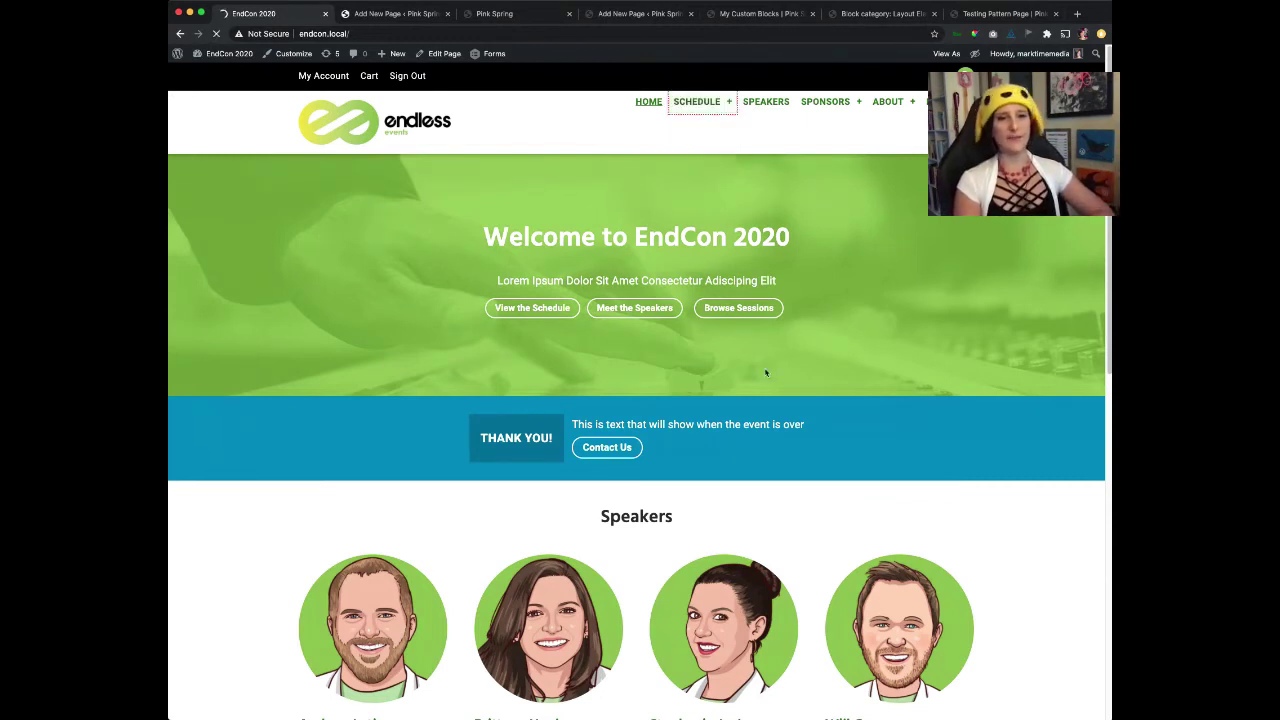
scroll(1000, 396, down, 2)
scroll(1021, 449, down, 1)
scroll(1021, 449, up, 3)
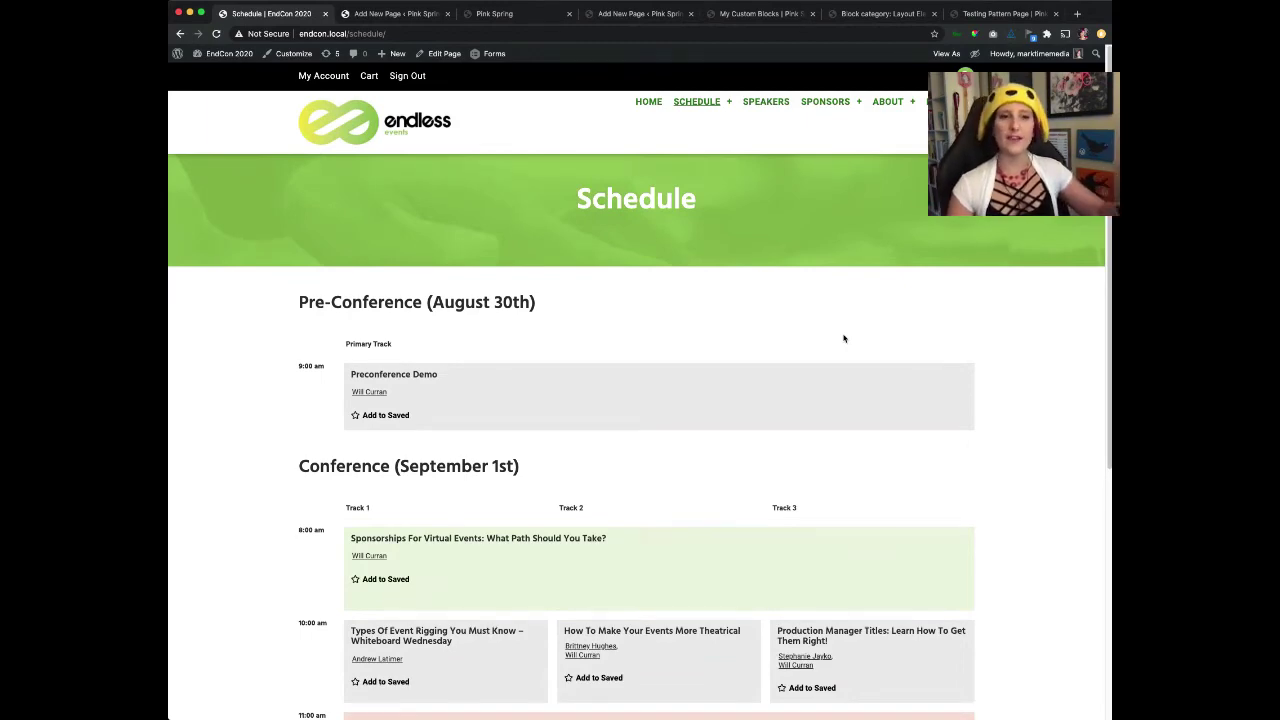
scroll(843, 338, down, 5)
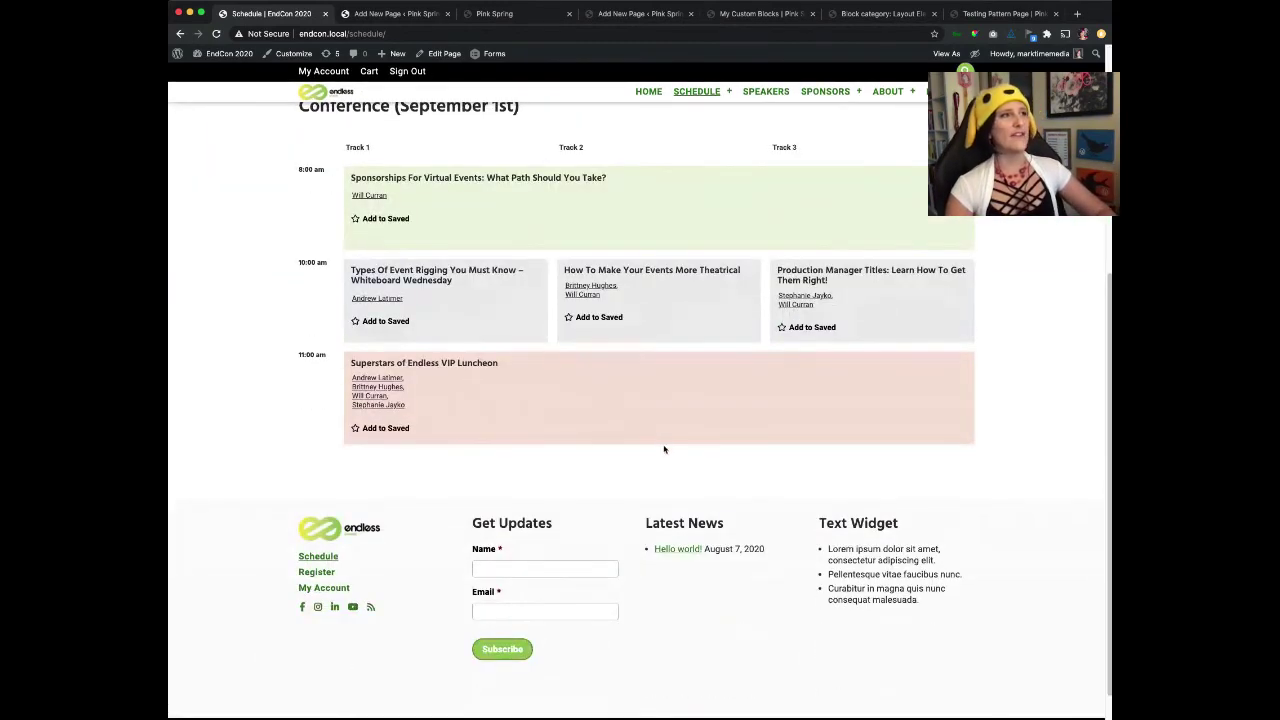
Open the Schedule page in the block editor and select the September 1st Conference Schedule block.
click(444, 54)
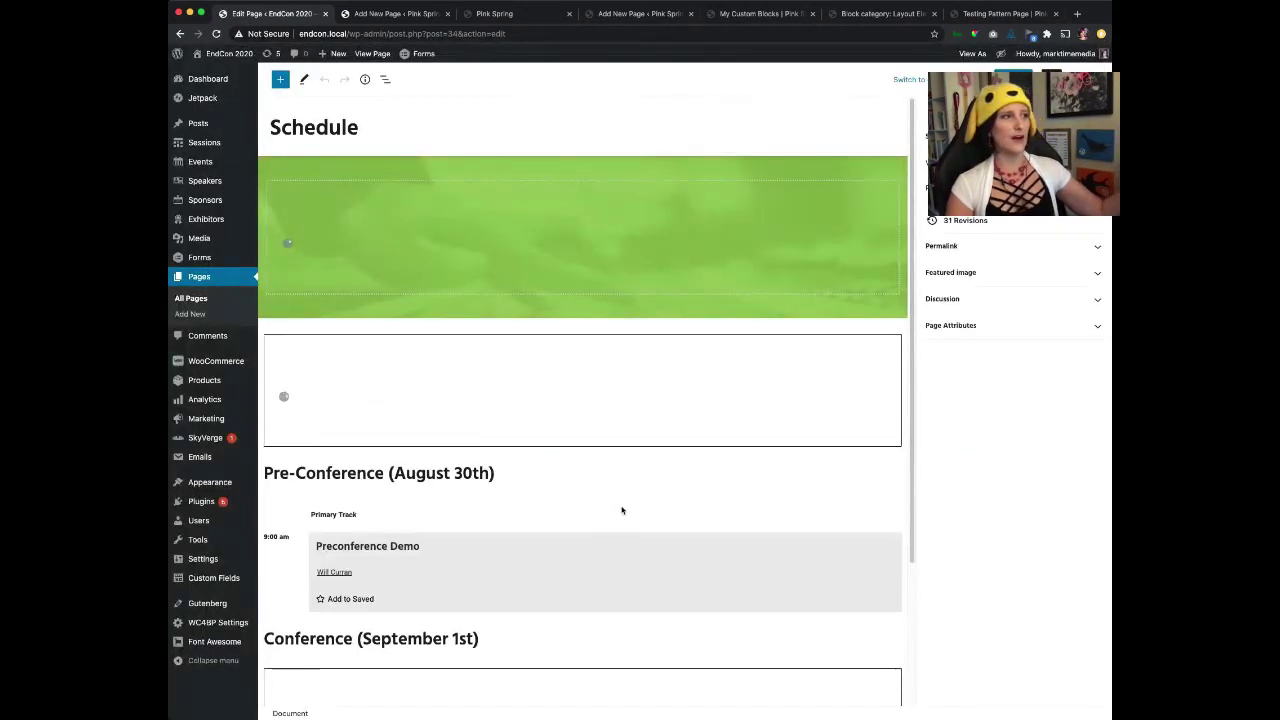
scroll(600, 489, down, 4)
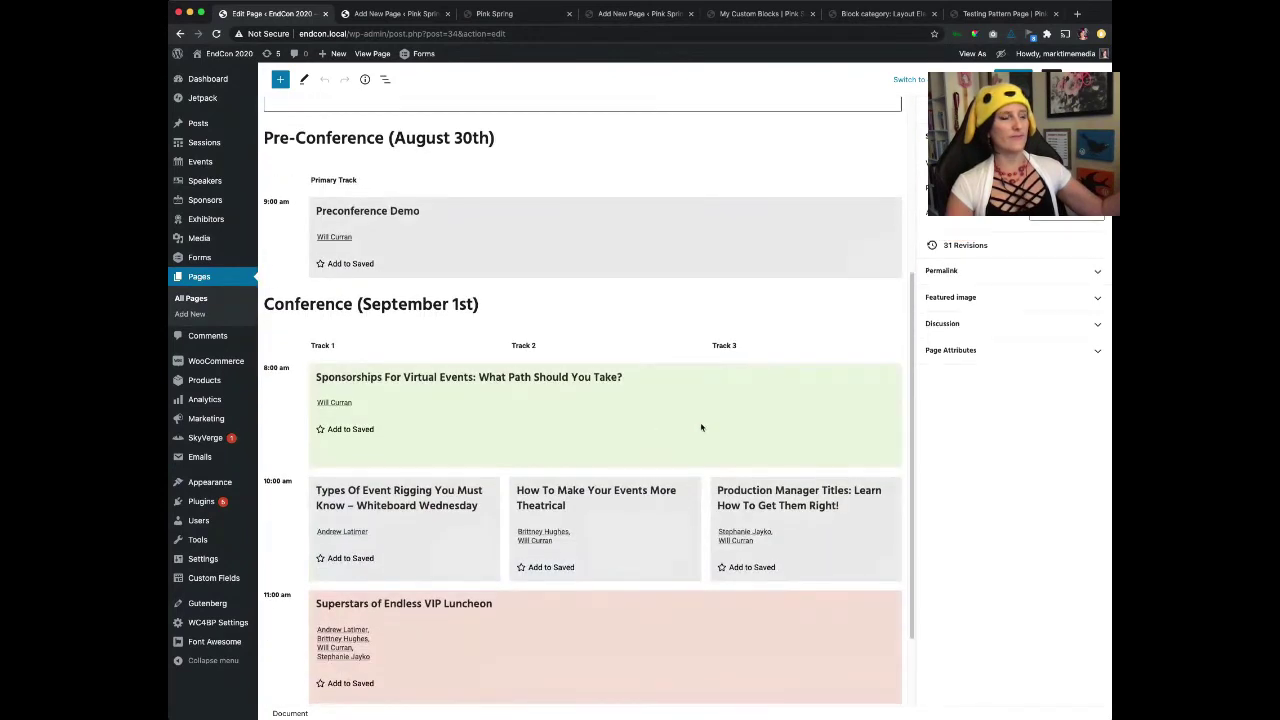
click(734, 409)
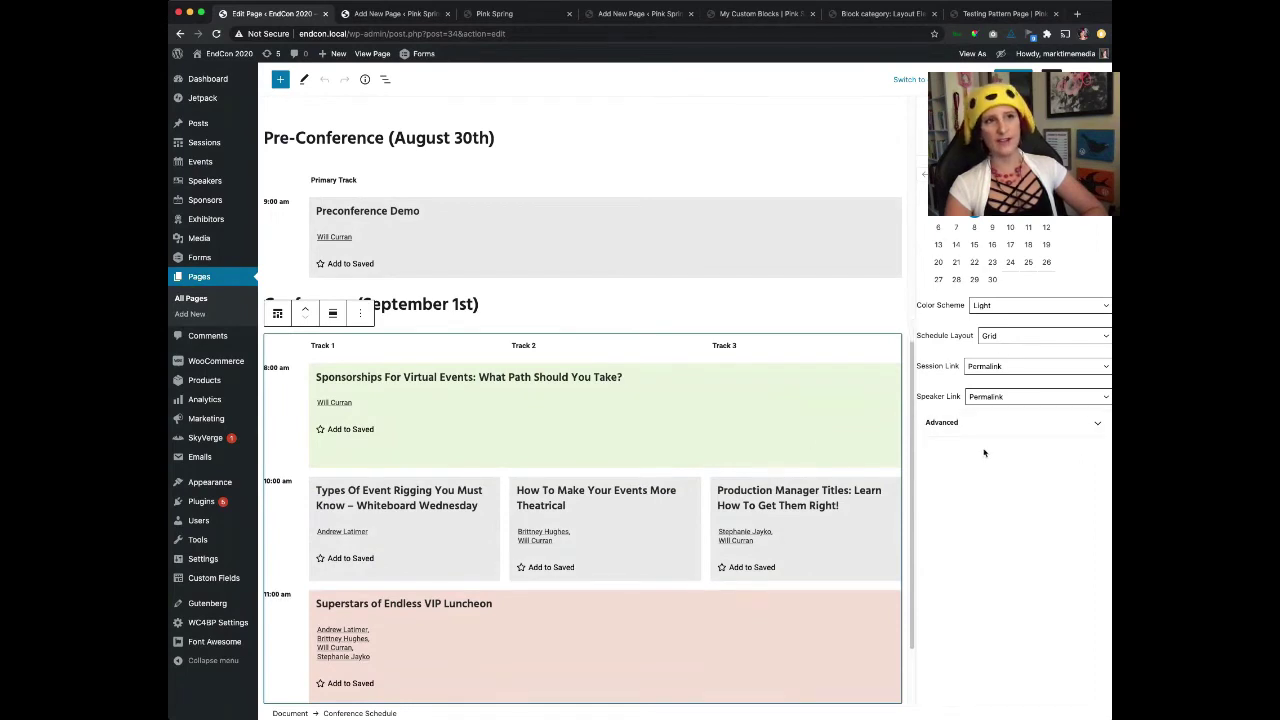
Try the Dark color scheme on the September 1st conference schedule and return it to Light.
click(1033, 310)
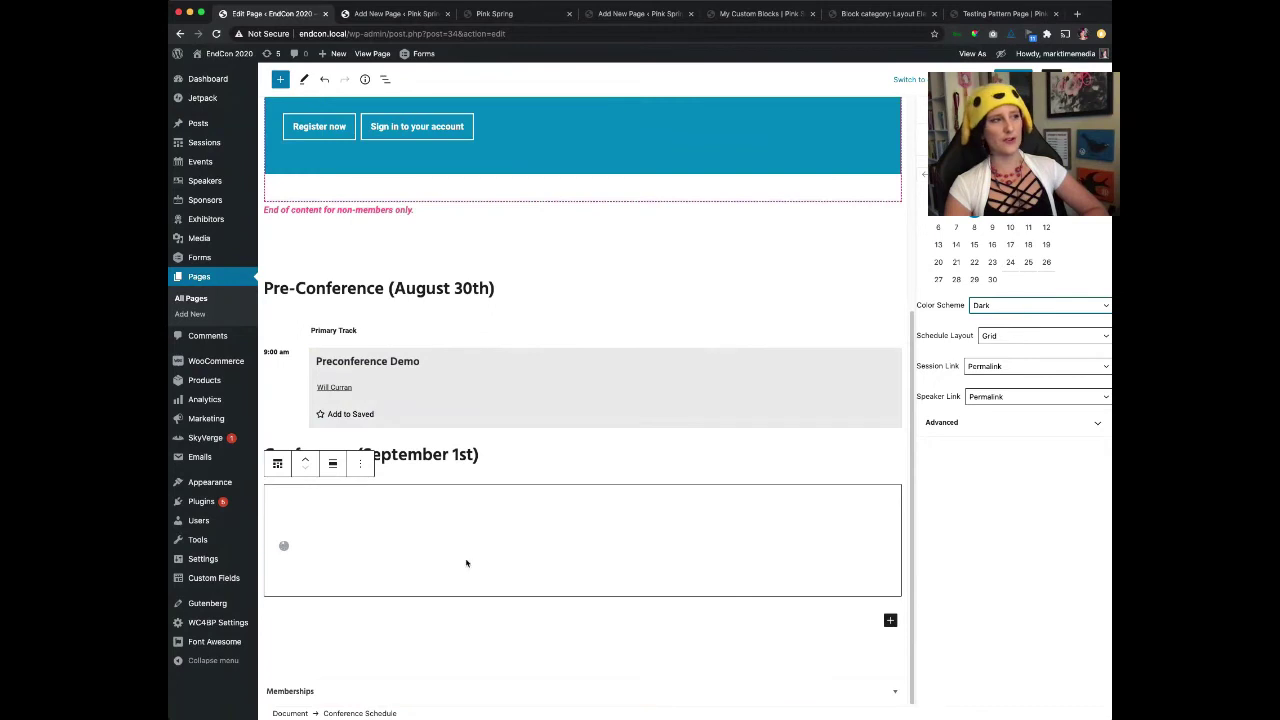
scroll(688, 487, down, 2)
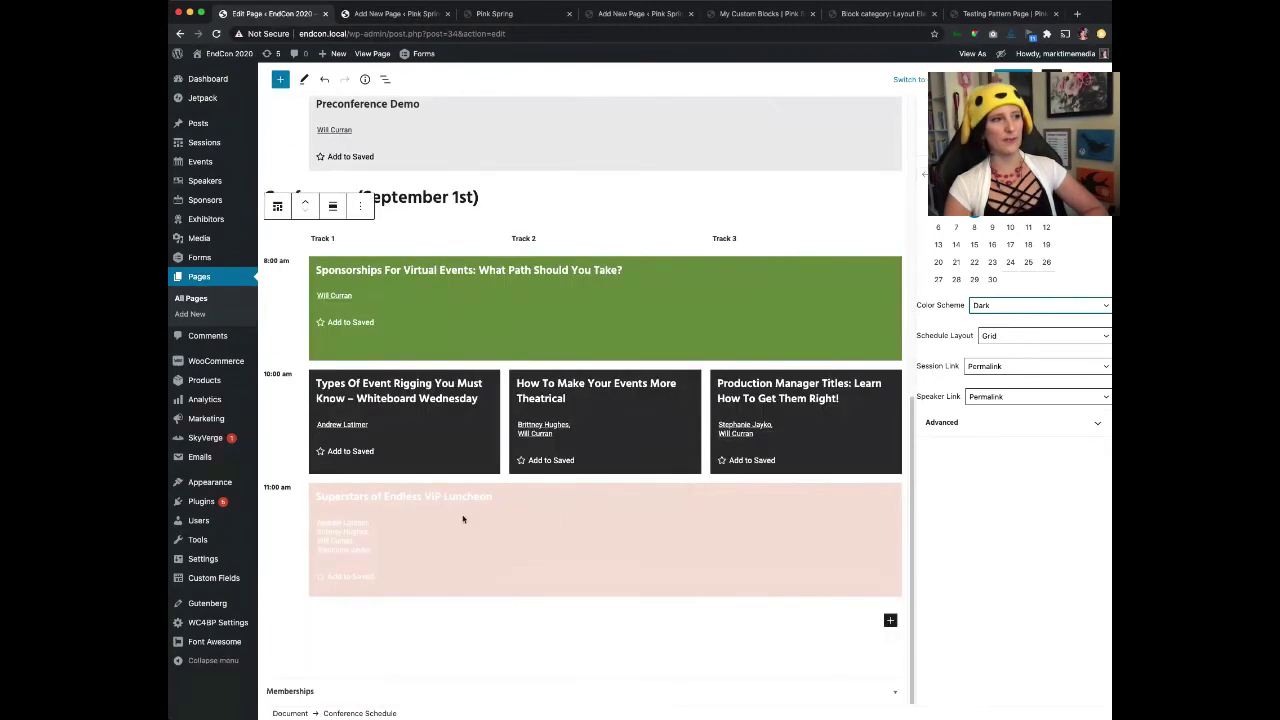
click(1003, 309)
click(1011, 299)
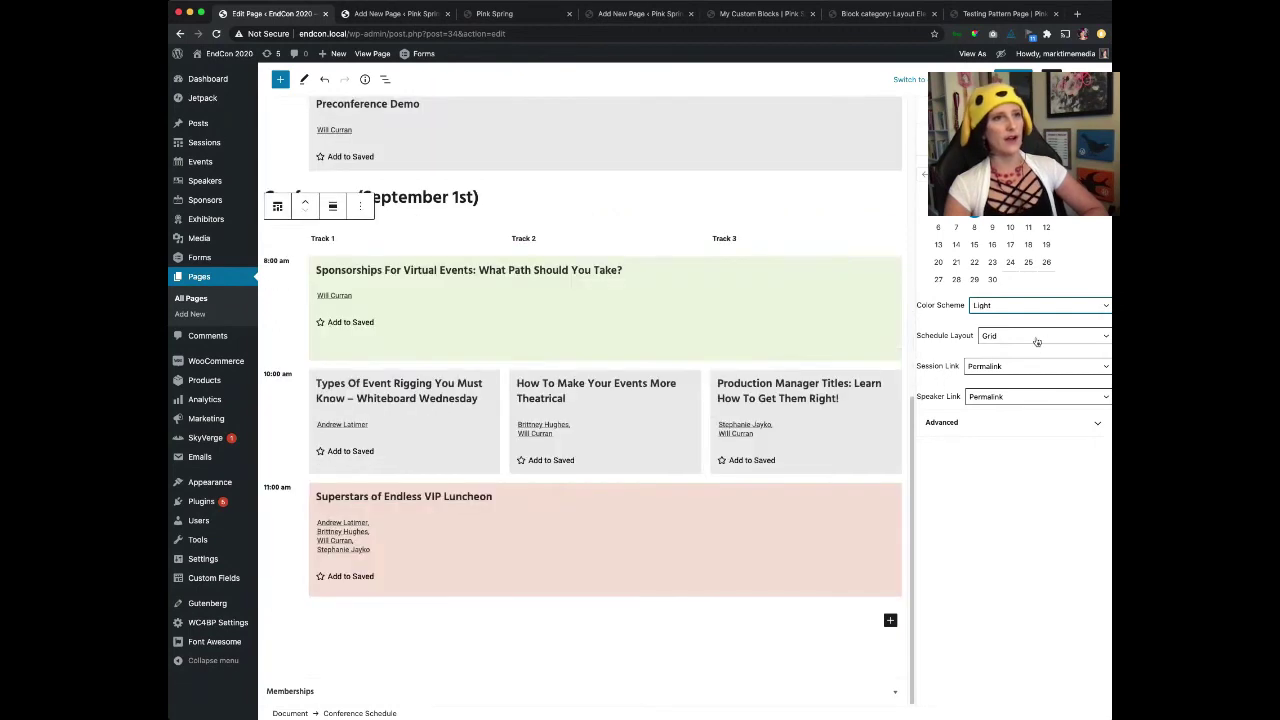
Try the Table schedule layout on the September 1st conference schedule and return it to Grid.
click(1036, 338)
key(Down)
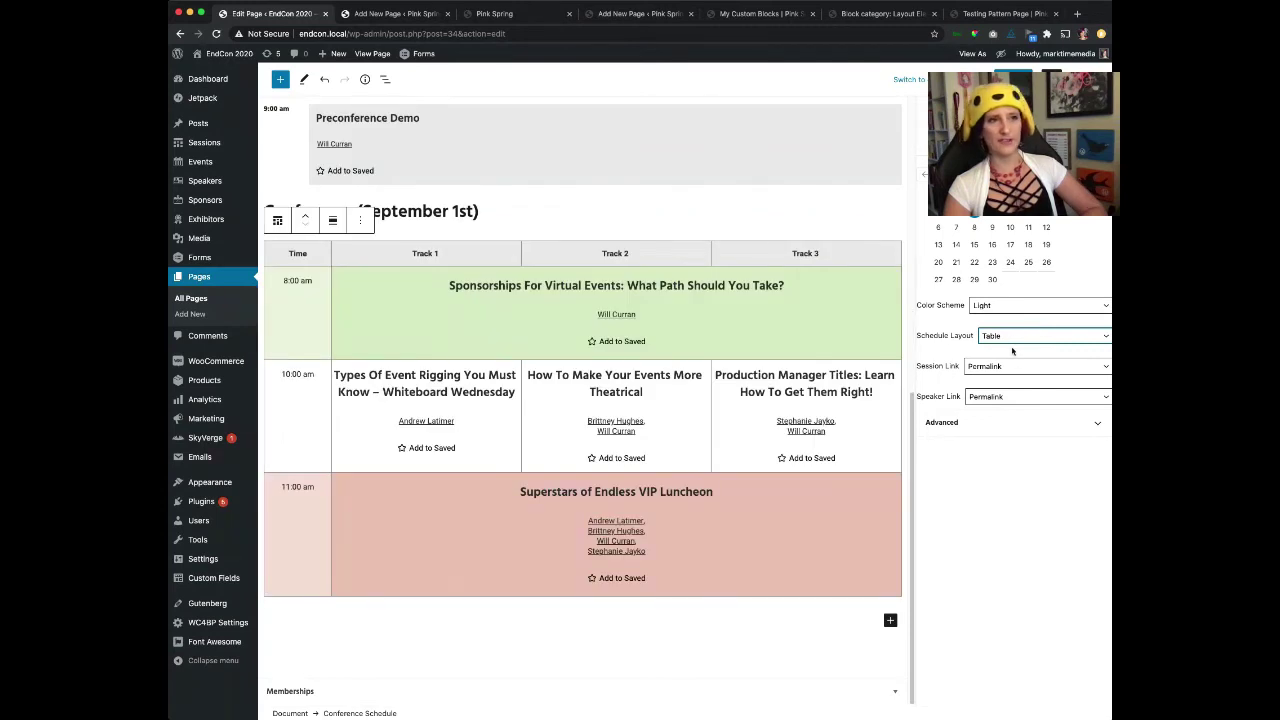
click(1009, 350)
Look at the Session Link and Speaker Link options of the September 1st schedule block, keeping both on Permalink.
click(1005, 367)
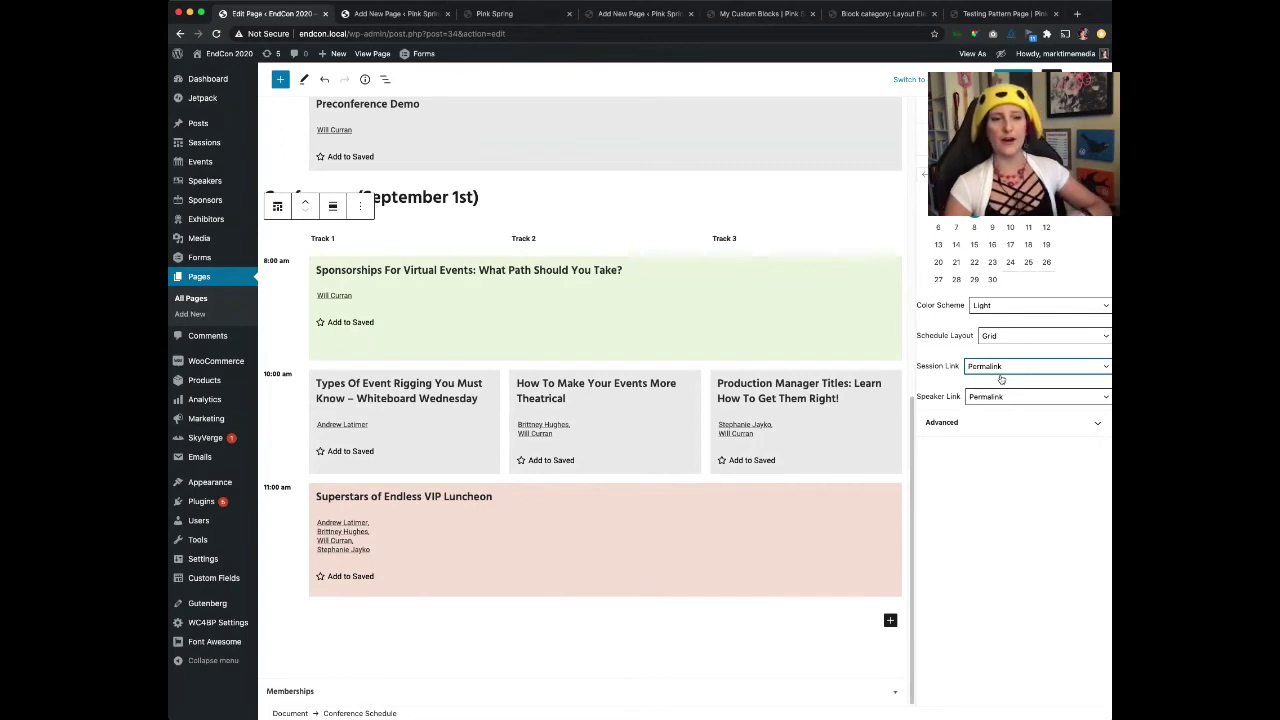
click(982, 398)
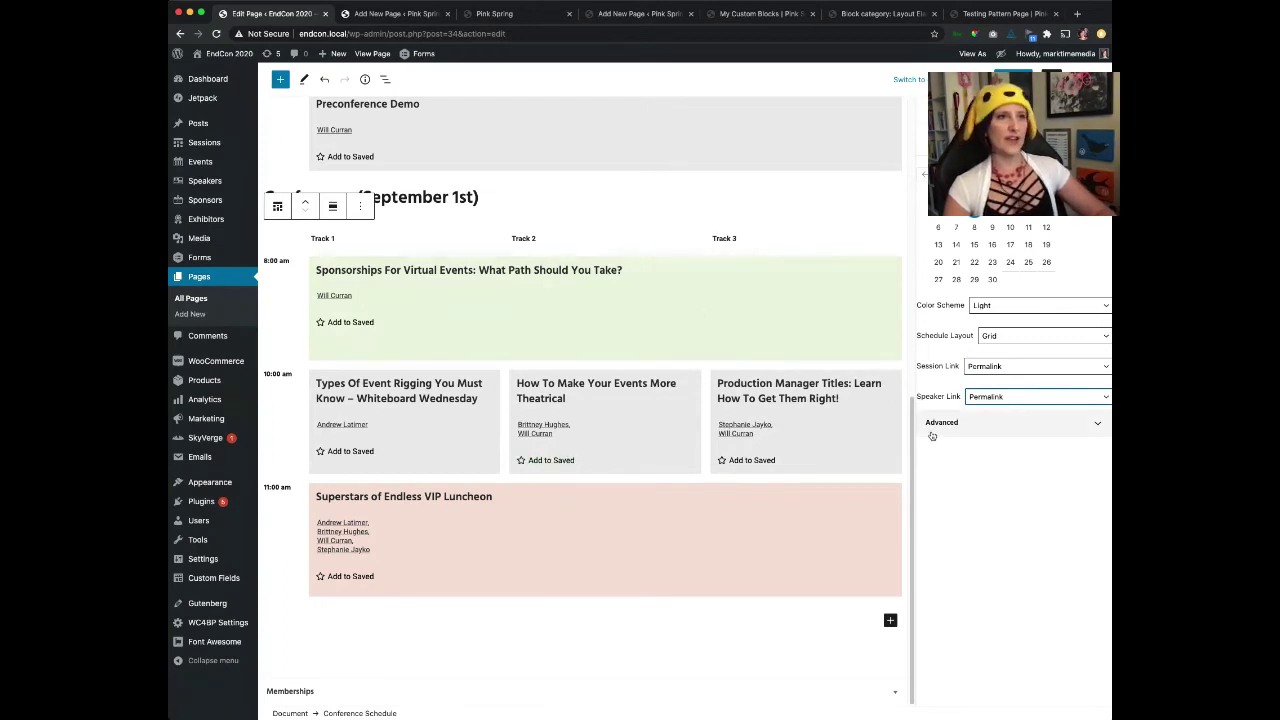
scroll(900, 366, up, 3)
scroll(898, 350, up, 2)
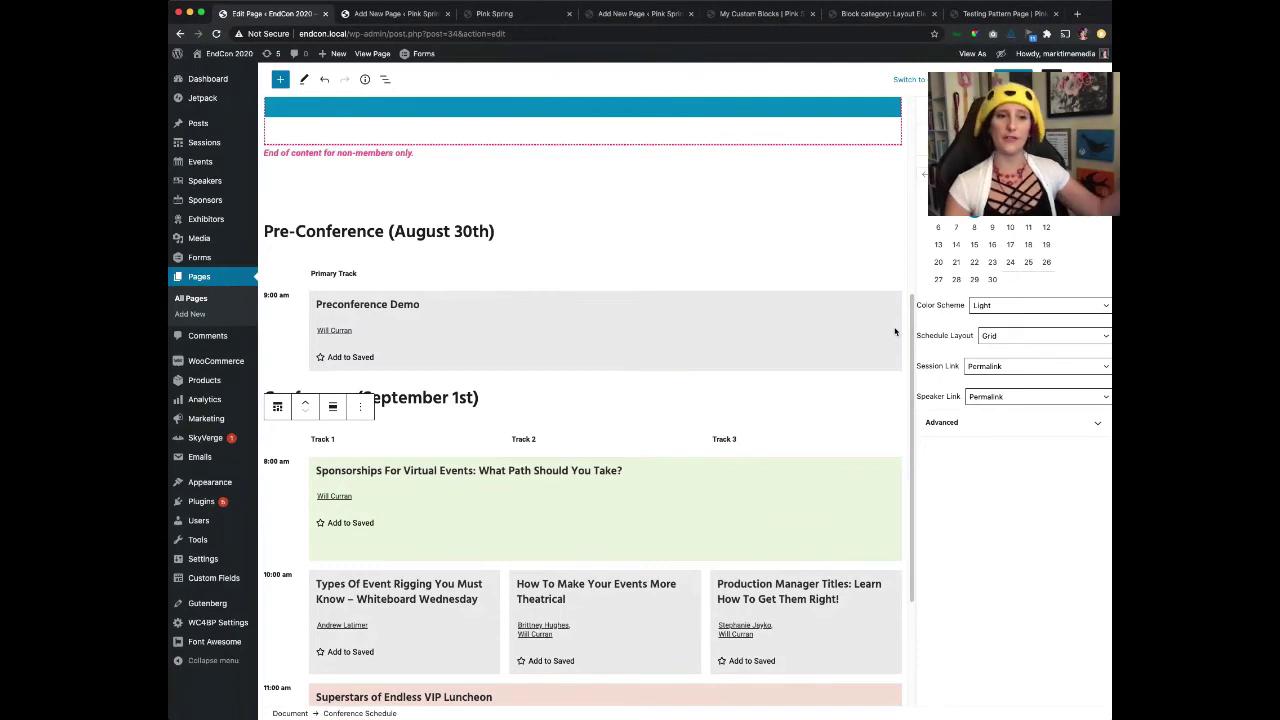
Browse the available blocks down to the event blocks and search the block library for "event".
click(280, 80)
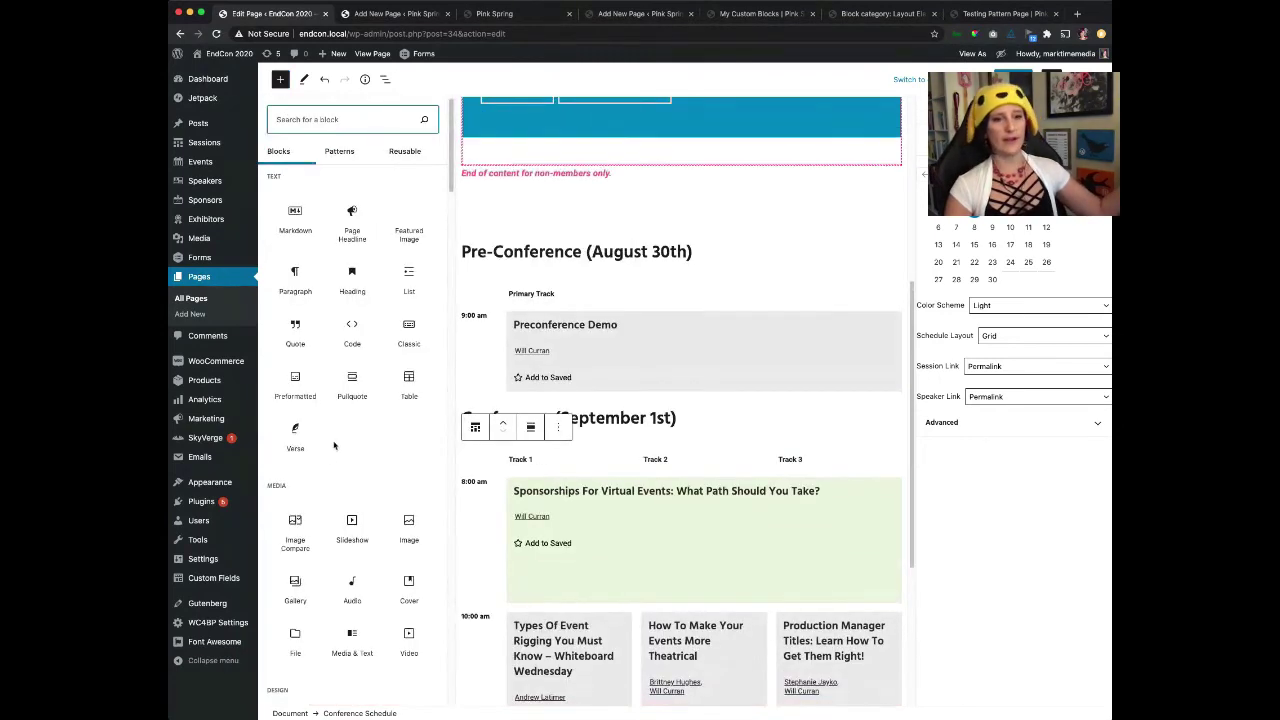
scroll(325, 443, down, 10)
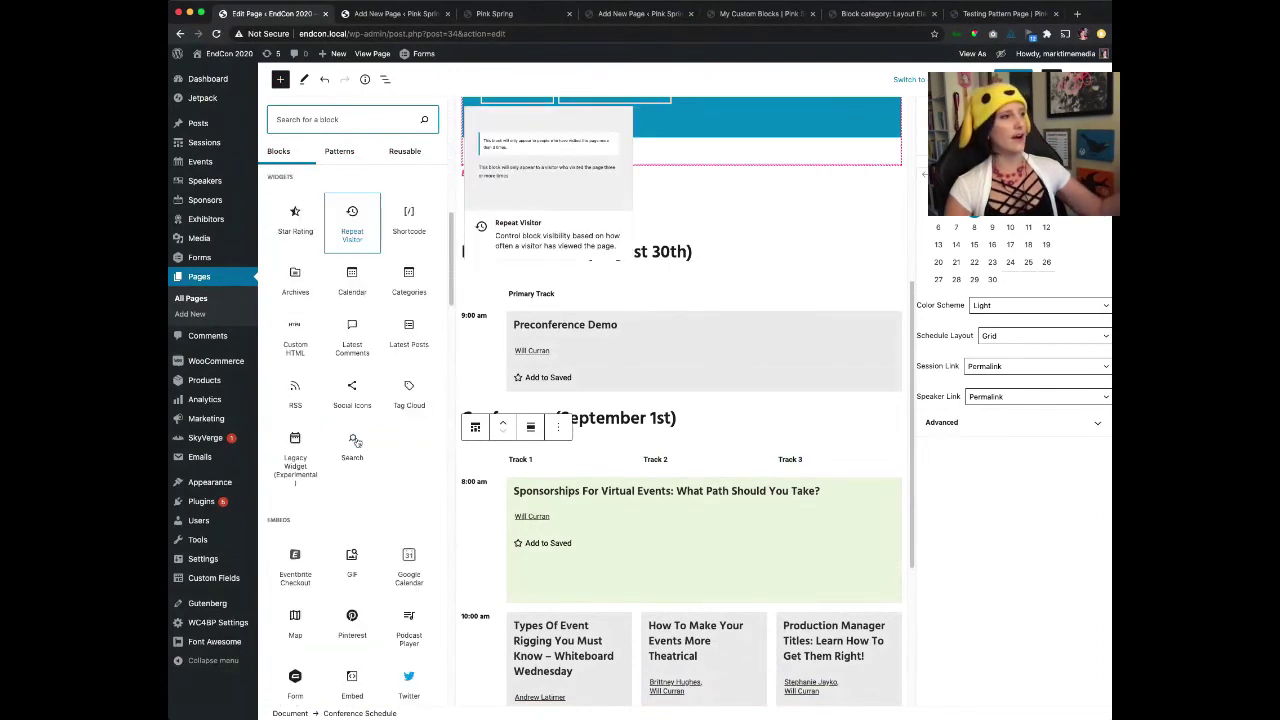
scroll(356, 443, down, 15)
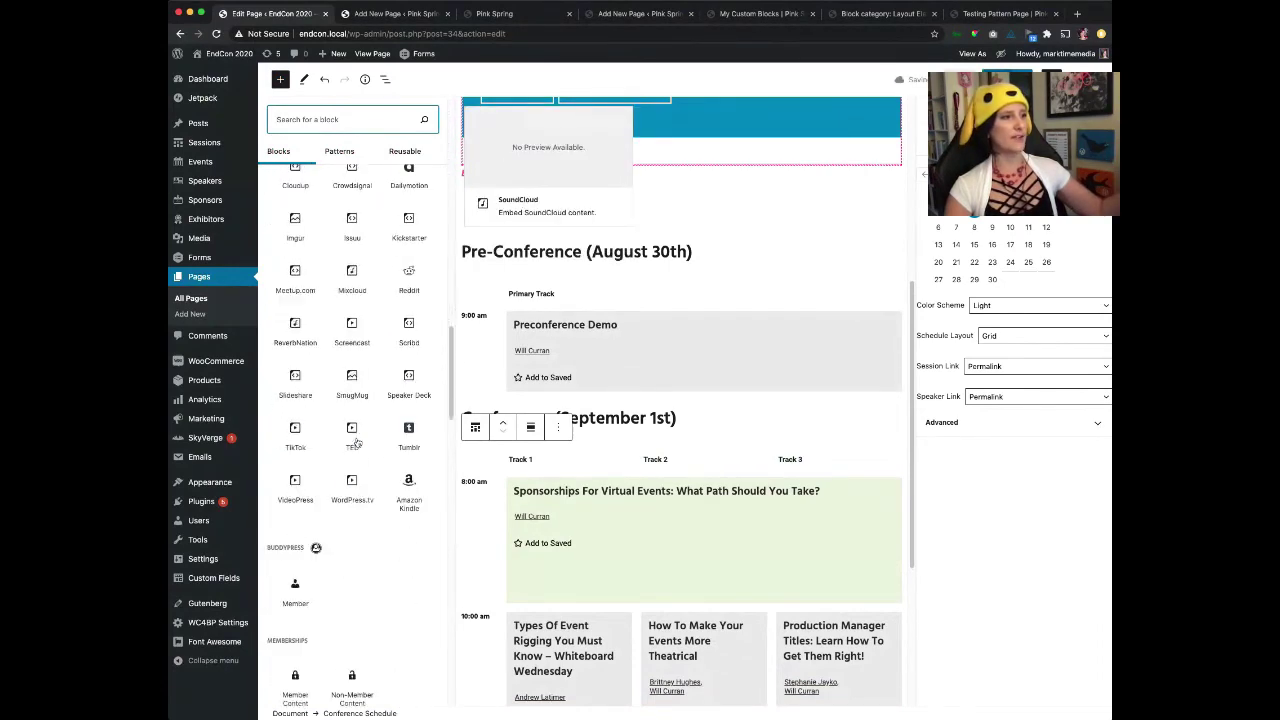
scroll(340, 470, down, 2)
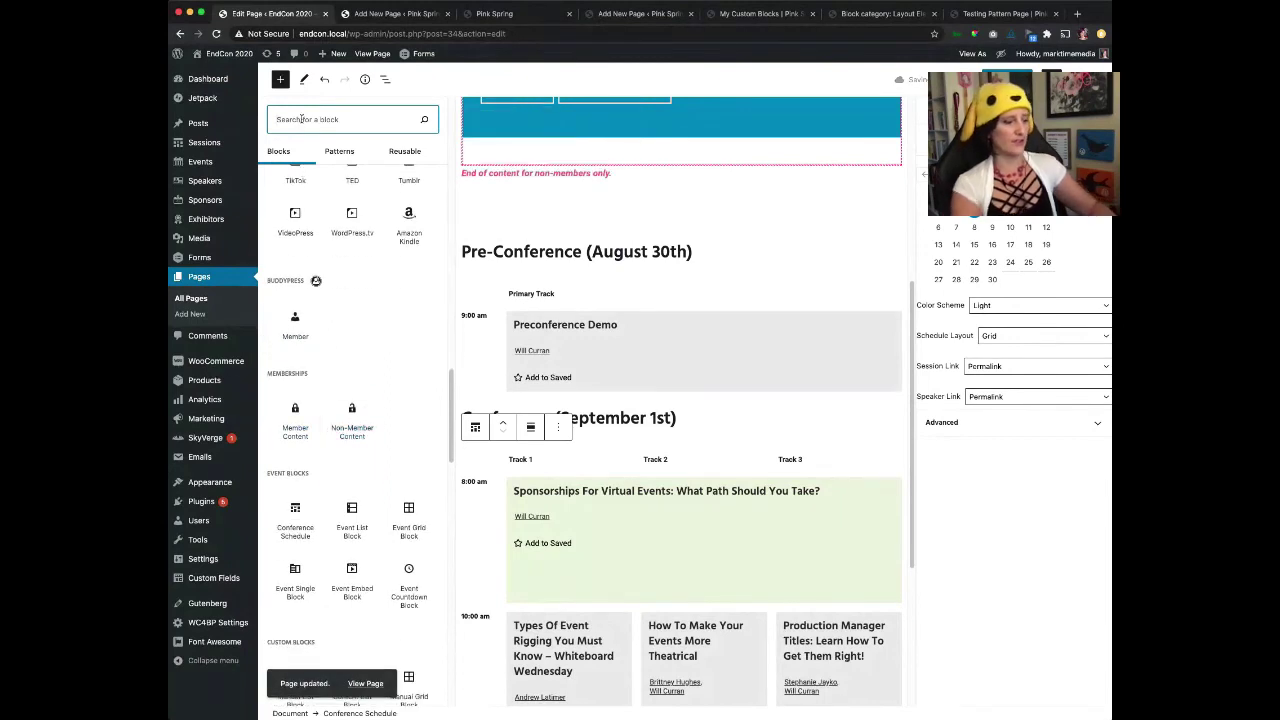
text(event)
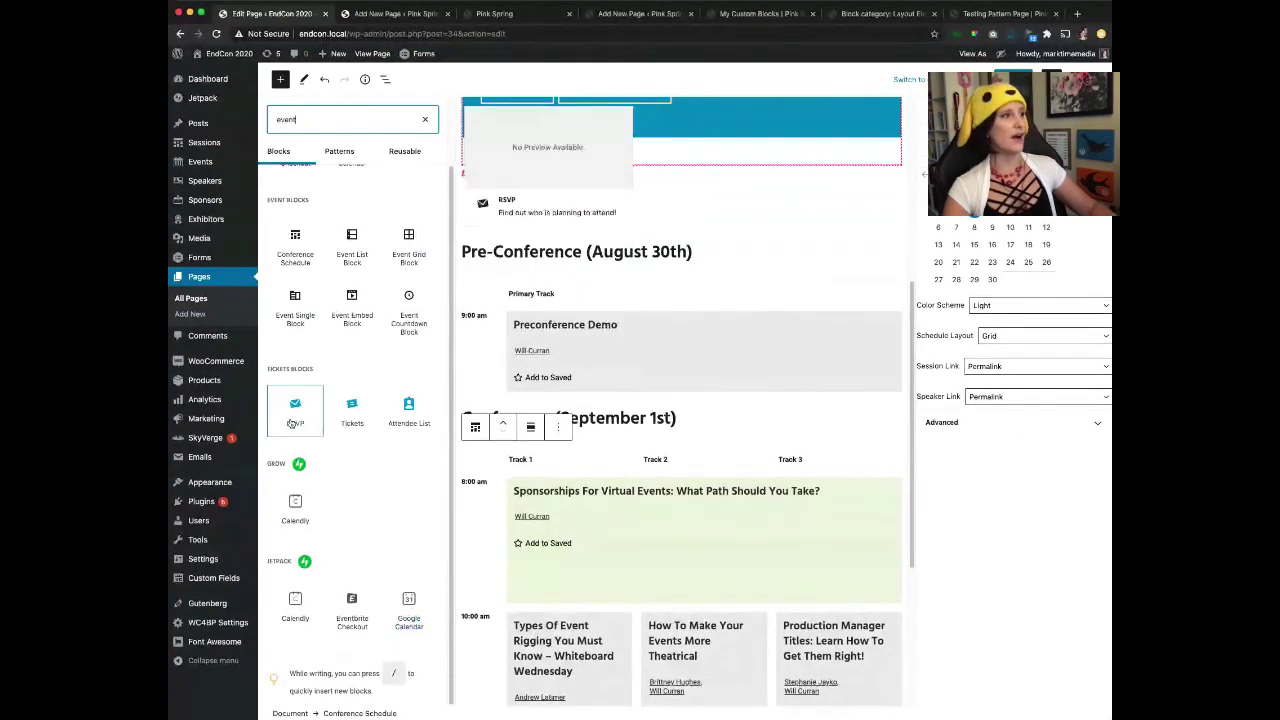
Clear the "event" search so the block library lists all blocks again.
scroll(401, 416, up, 2)
drag(316, 118, 200, 124)
key(BackSpace)
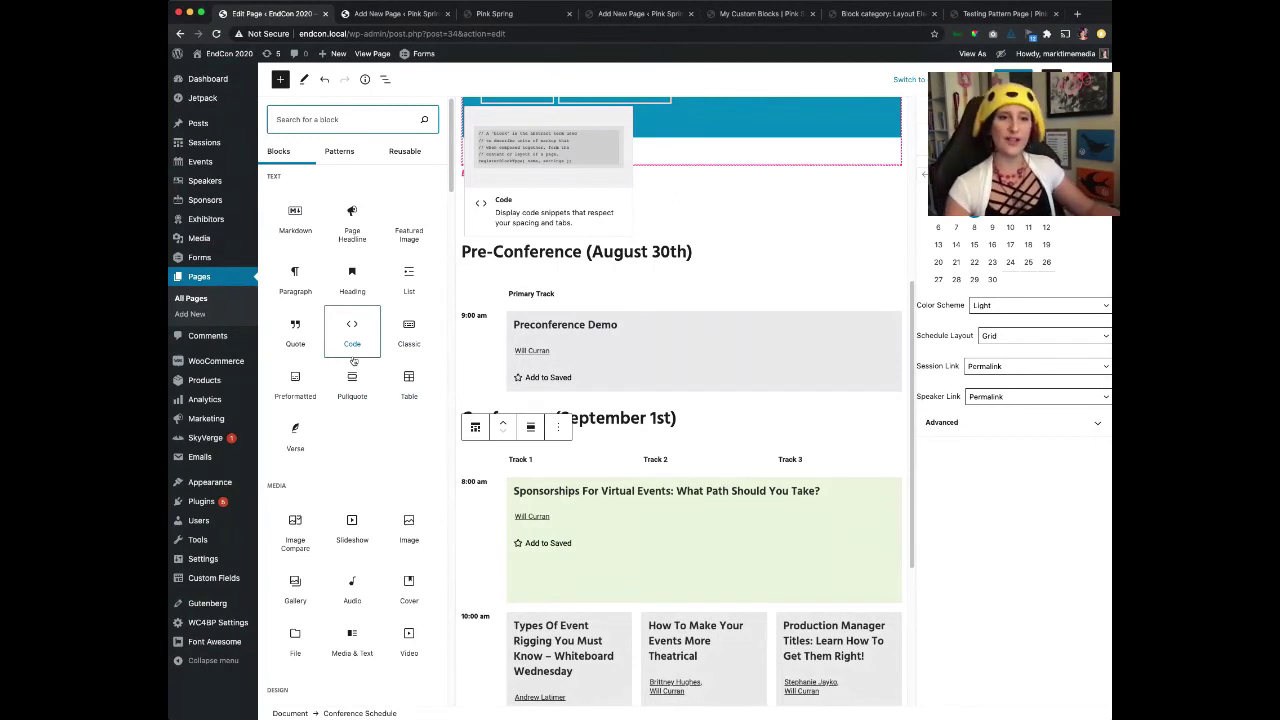
Switch to the My Custom Blocks page on the Pink Spring site and open it for editing.
click(530, 20)
click(762, 22)
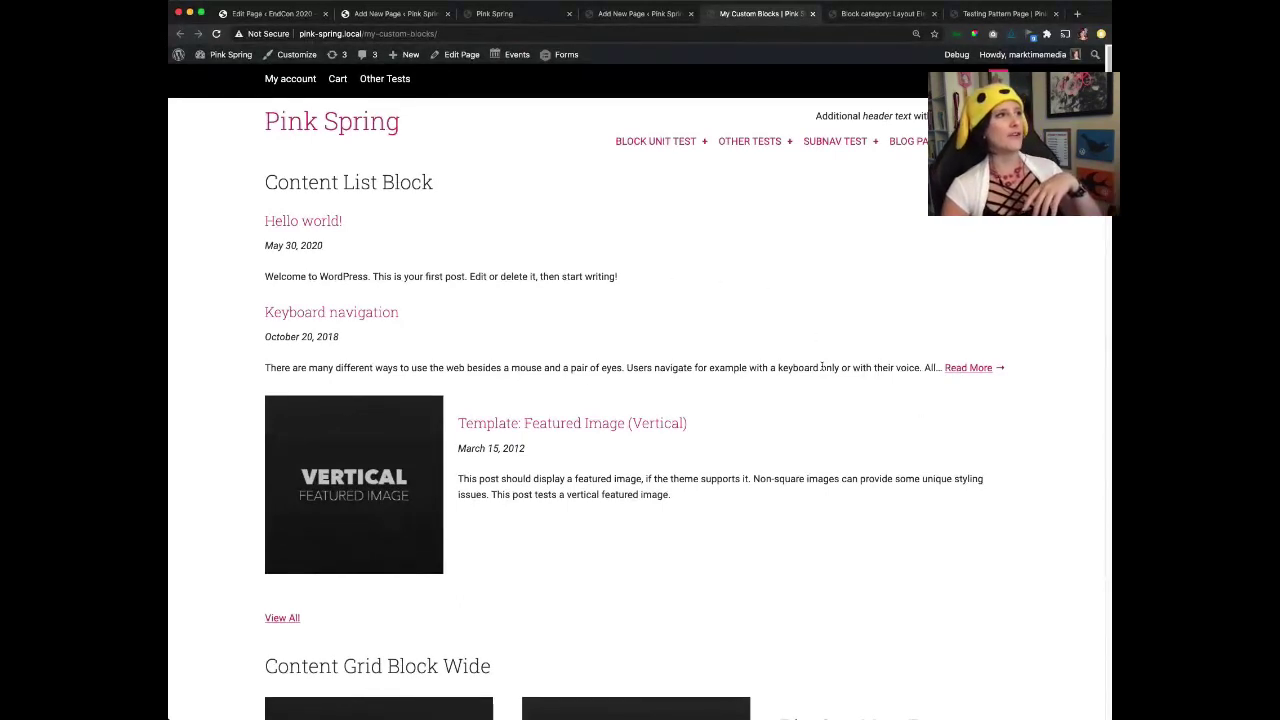
click(452, 56)
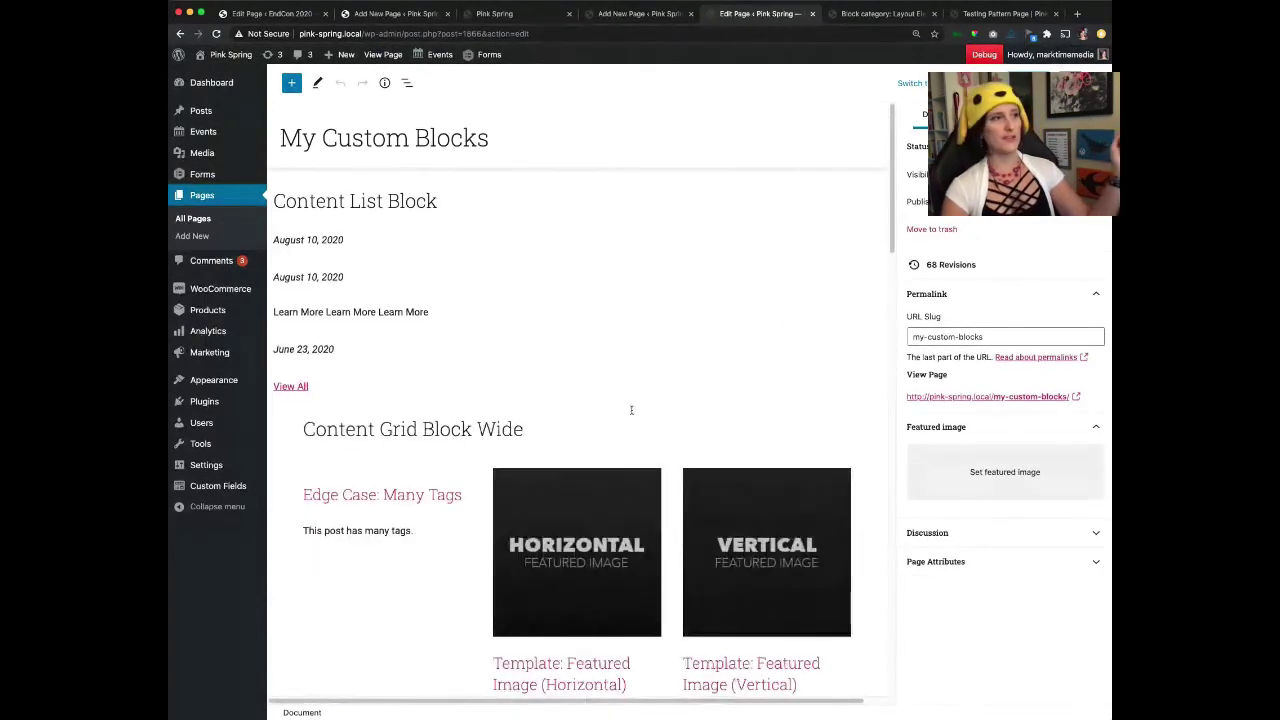
scroll(505, 305, down, 2)
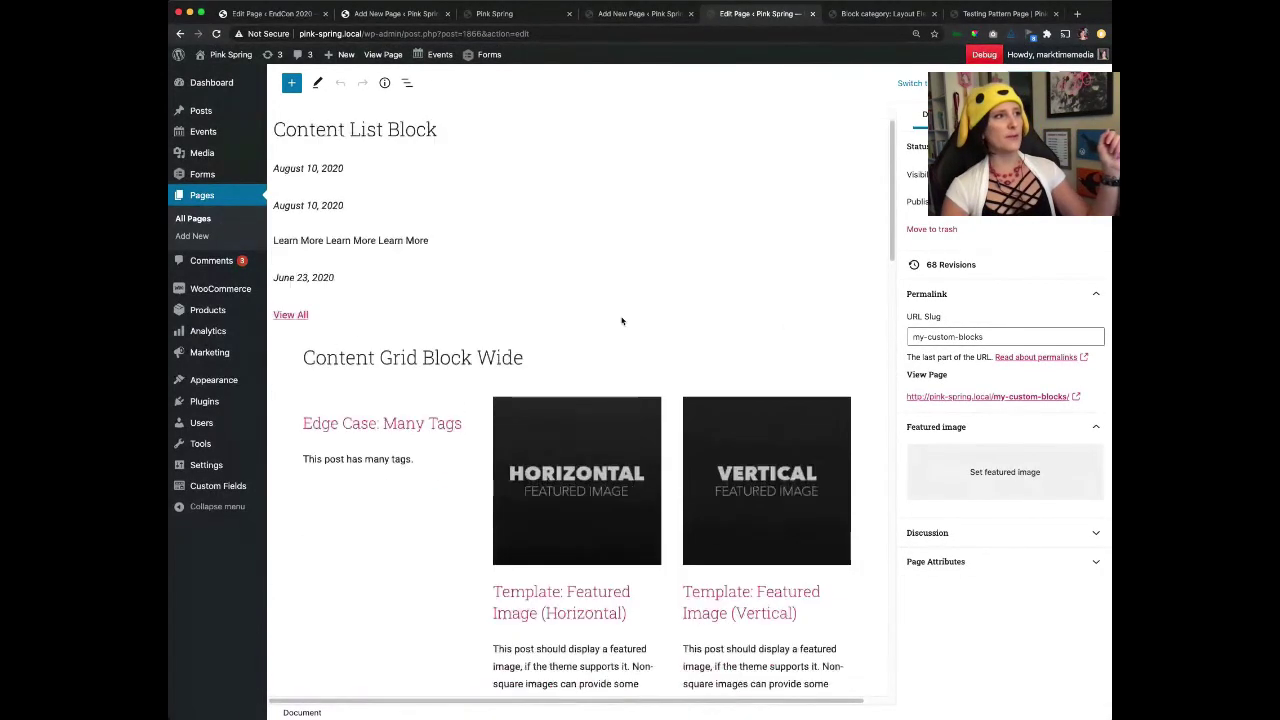
Look at the Content Grid Block Wide settings for content source, category and number of items per row.
click(424, 390)
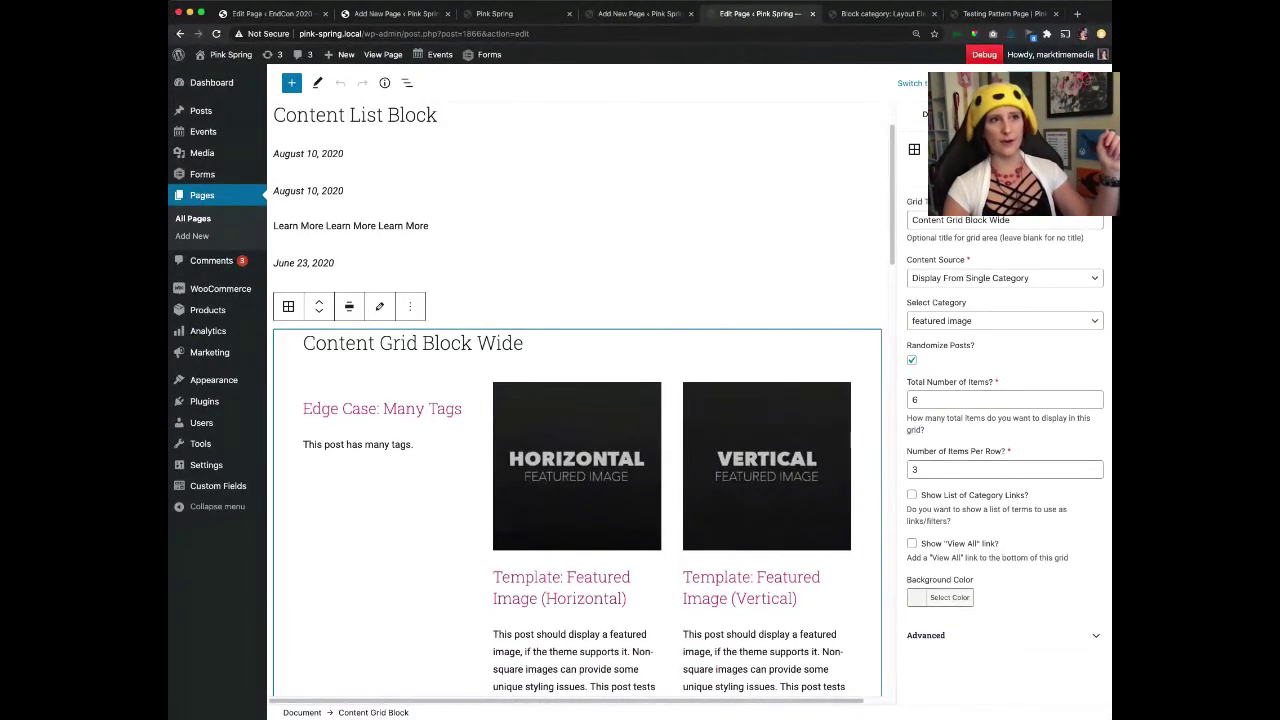
click(1093, 282)
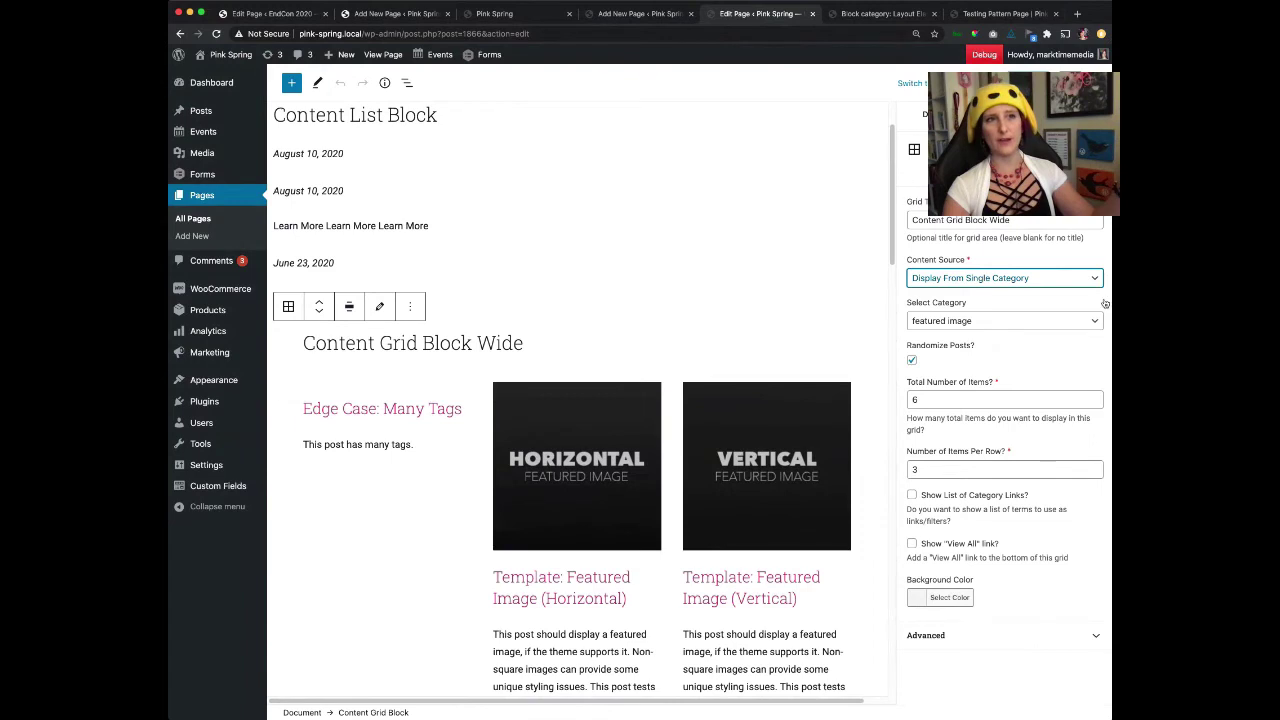
click(1073, 322)
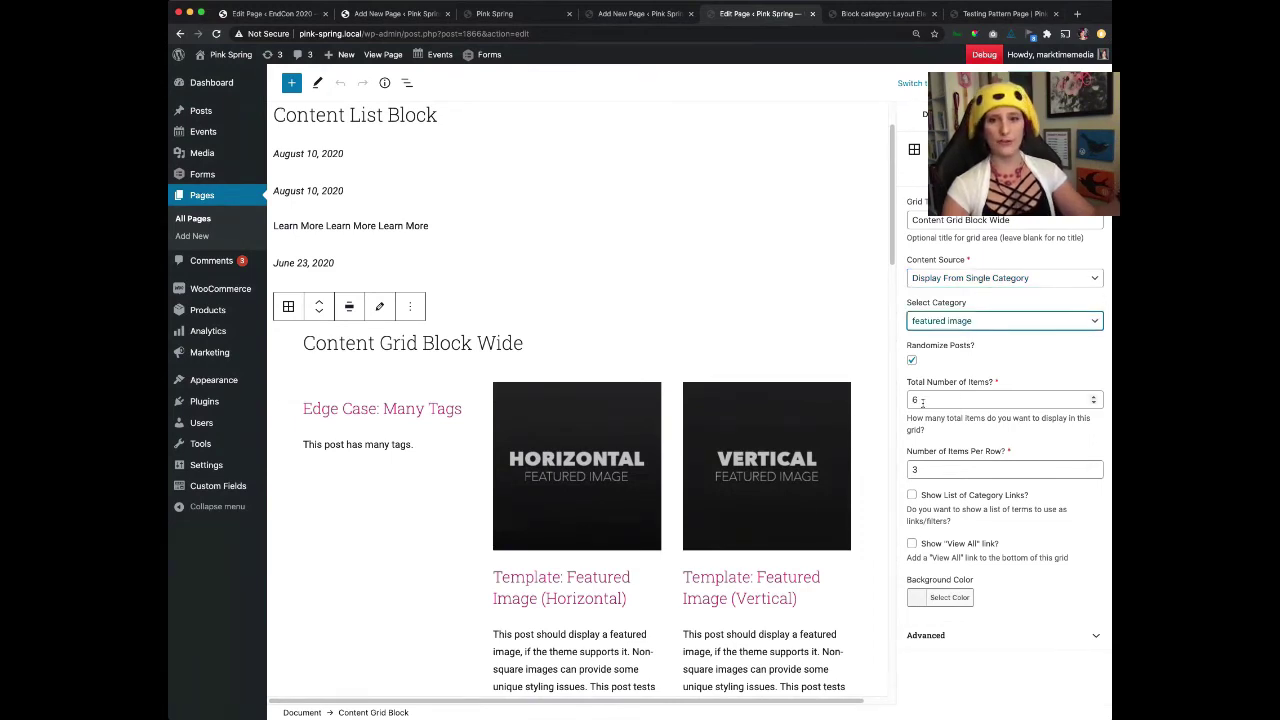
click(937, 471)
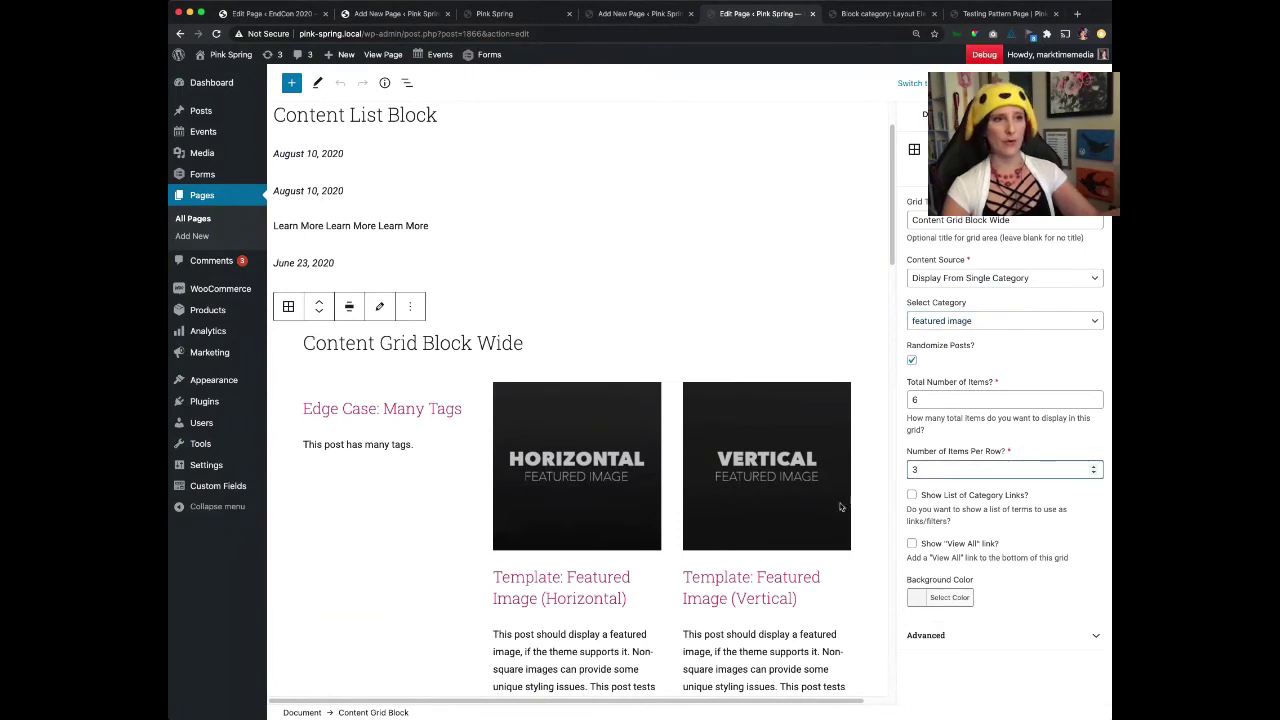
Try the list of category links on the content grid, hide it again, and show the "View All" link.
scroll(871, 484, down, 1)
click(912, 495)
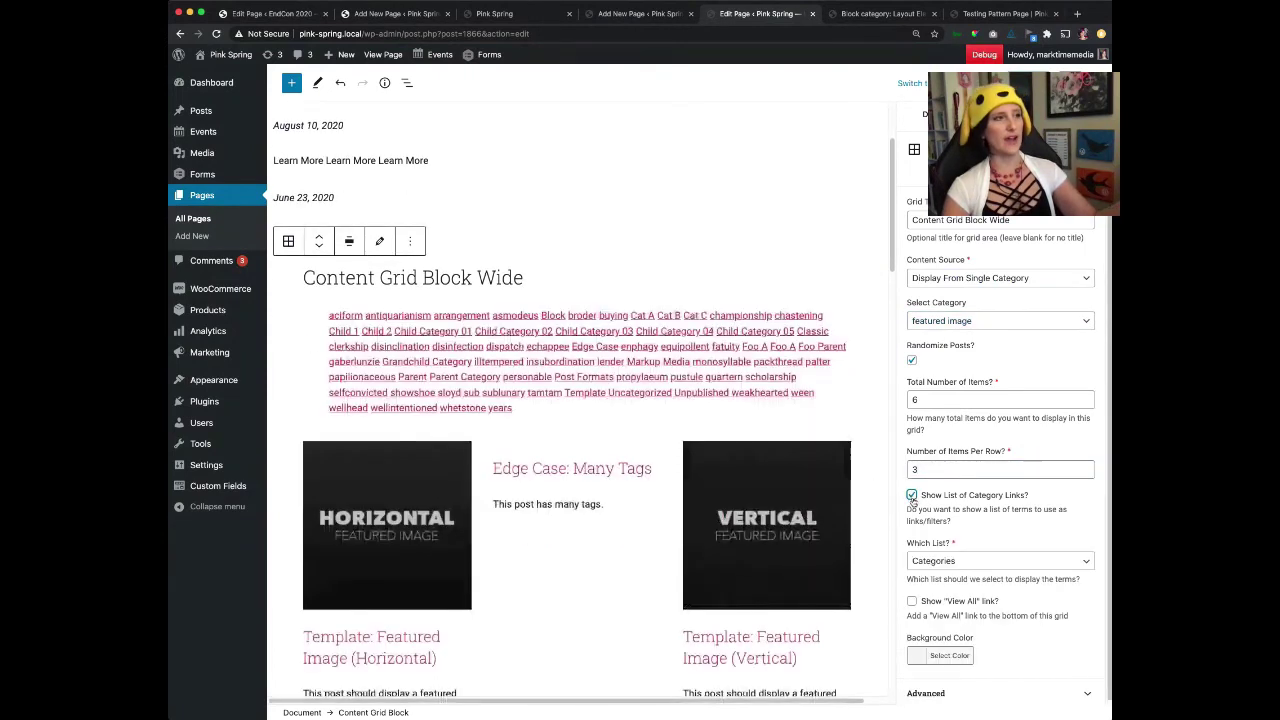
click(912, 495)
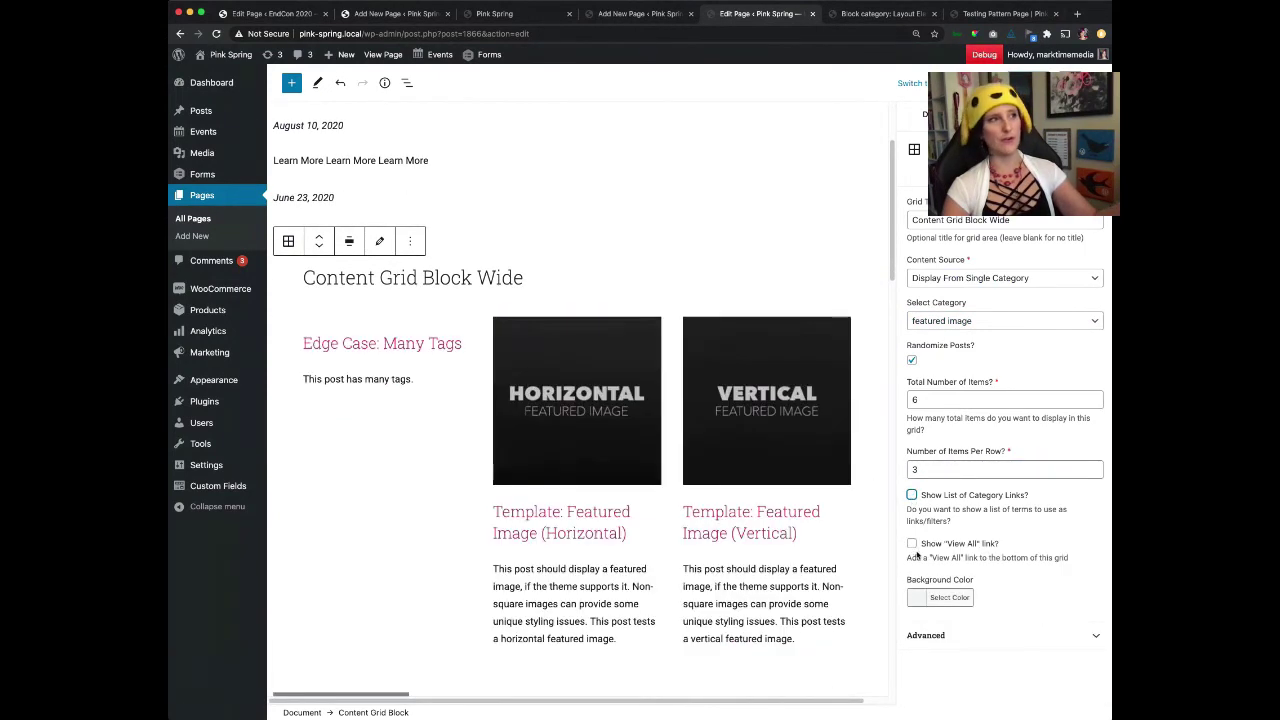
click(912, 543)
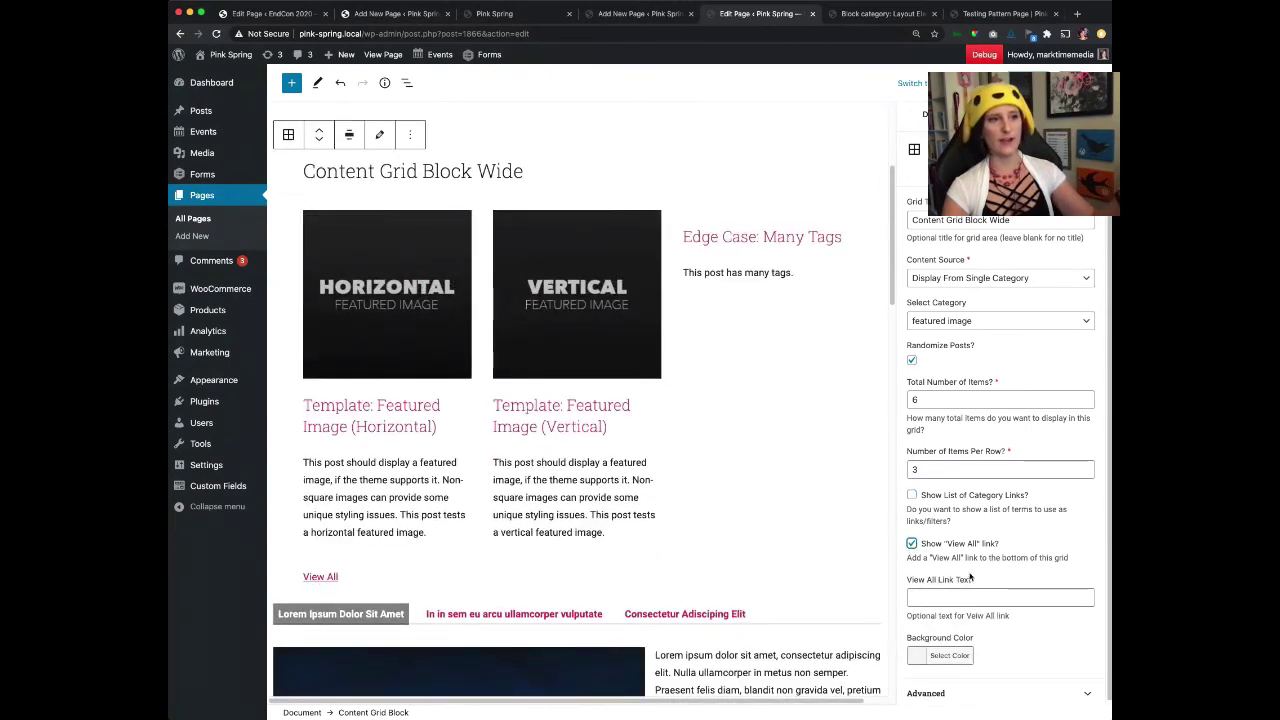
Try a pink background color on the content grid and clear it again.
click(945, 656)
click(934, 698)
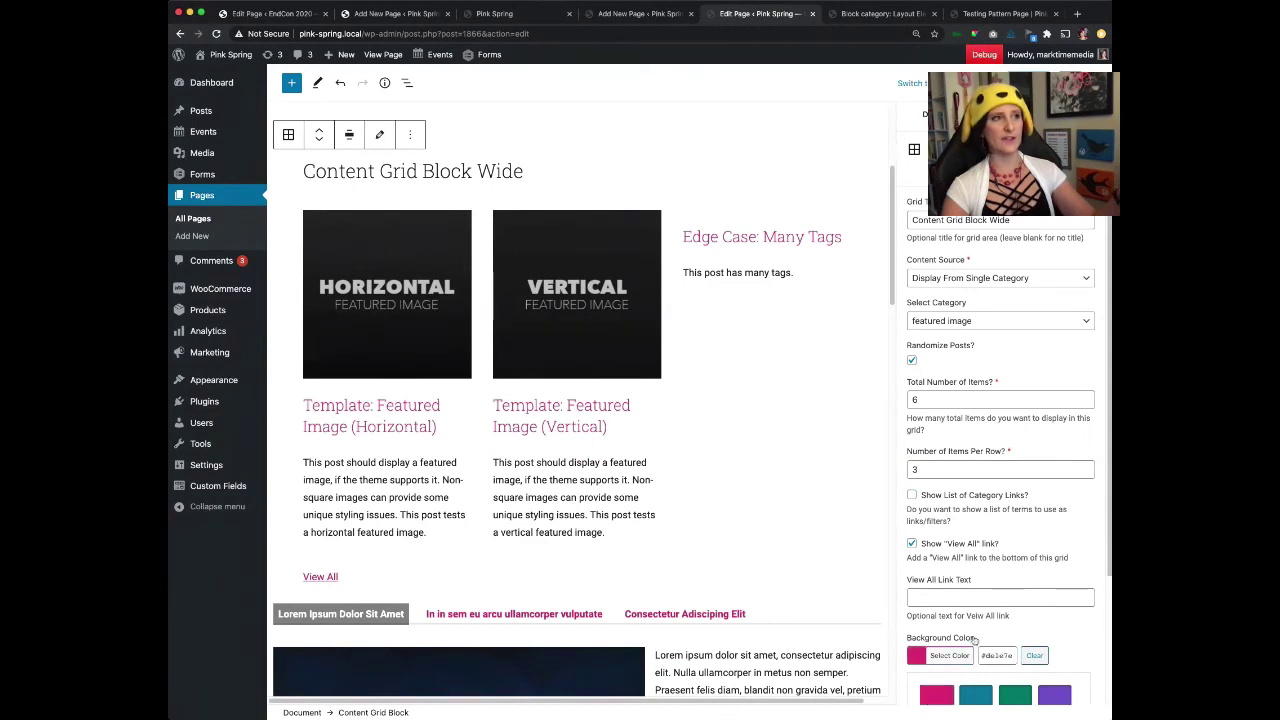
scroll(960, 650, down, 1)
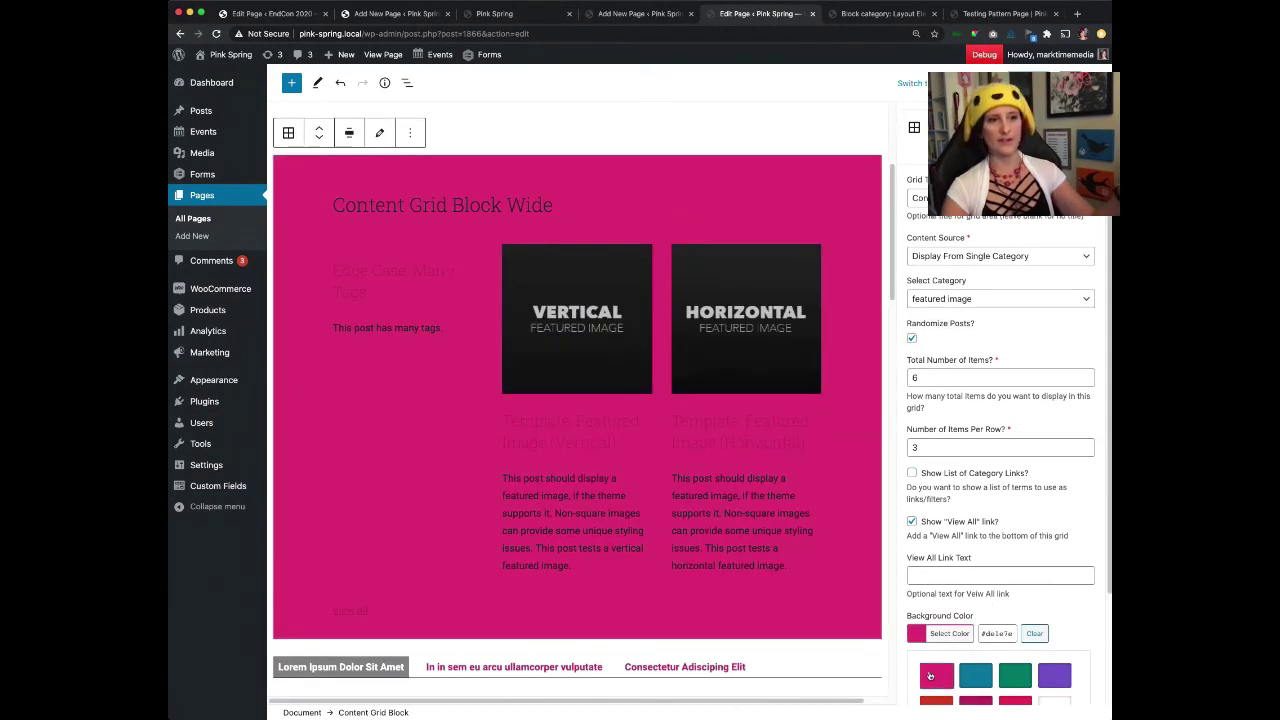
click(1034, 633)
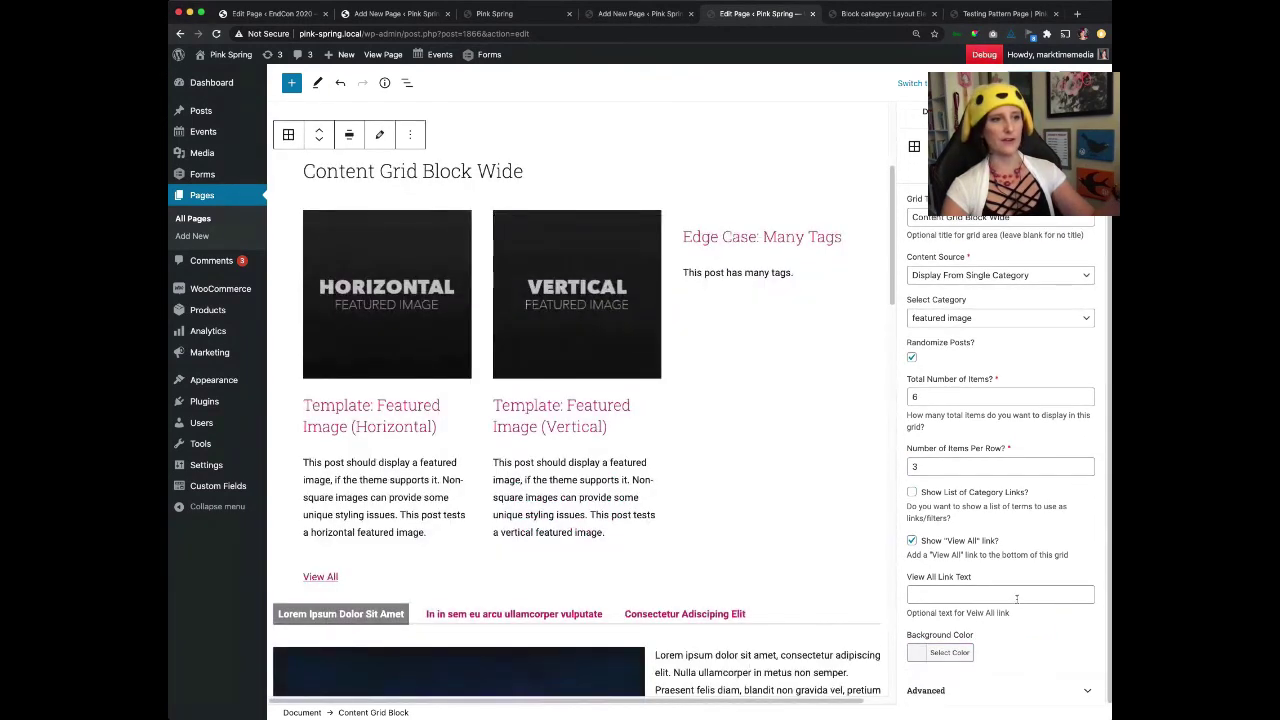
Set the slider block's minimum height for small screens to 210 px.
scroll(751, 573, down, 3)
scroll(751, 573, down, 1)
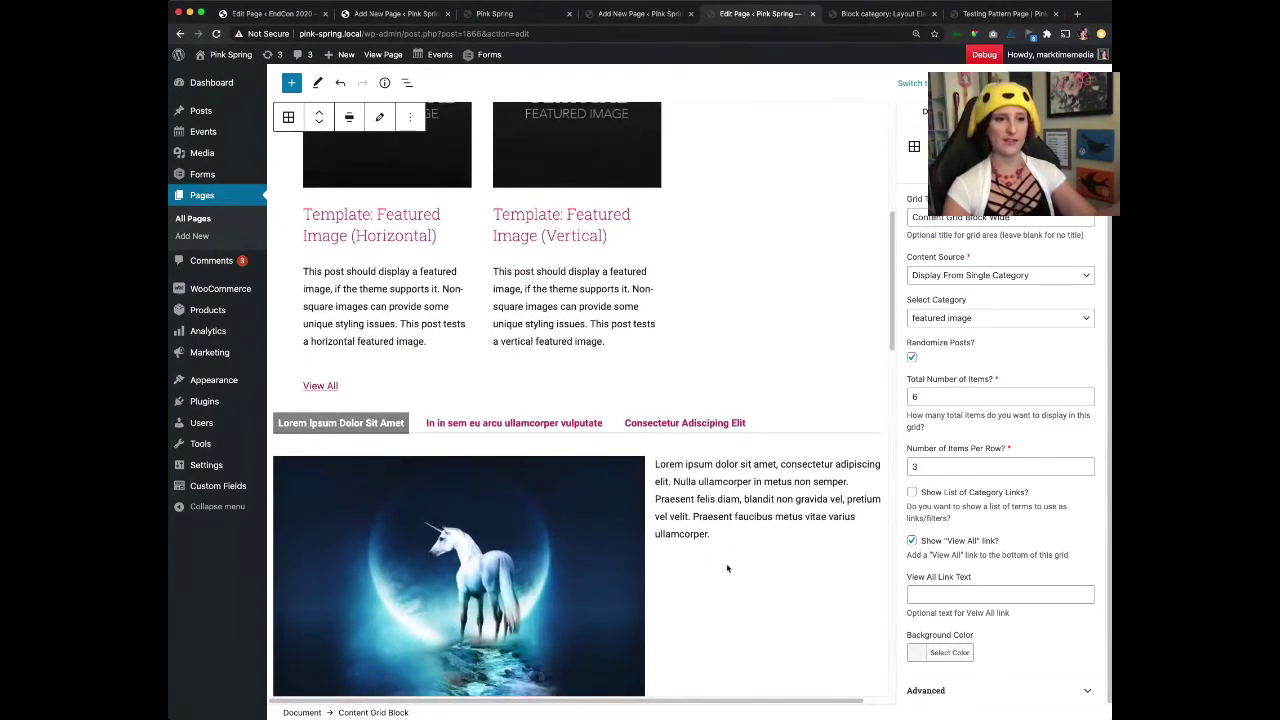
scroll(674, 554, down, 10)
scroll(671, 554, down, 4)
click(697, 428)
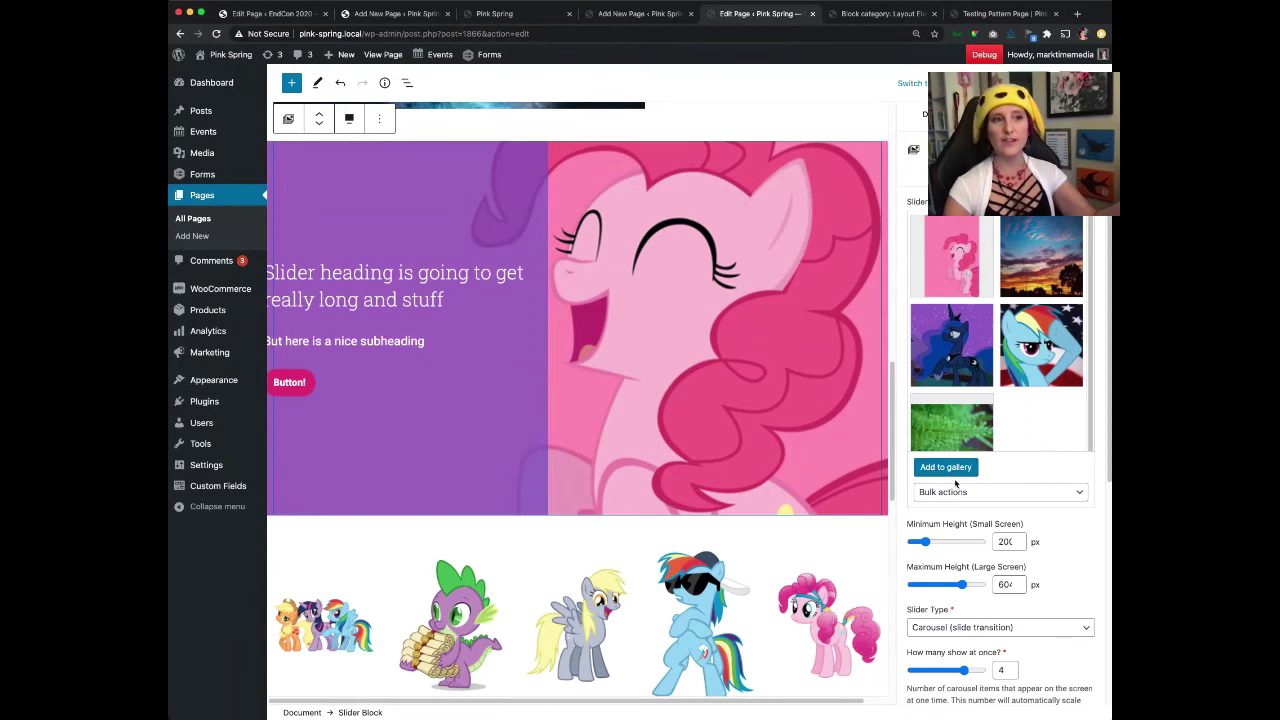
scroll(1089, 584, down, 2)
drag(925, 500, 927, 501)
Look at the slider block's type, items shown at once and remaining control options, keeping the Carousel (slide transition) type.
scroll(1004, 596, down, 5)
click(985, 388)
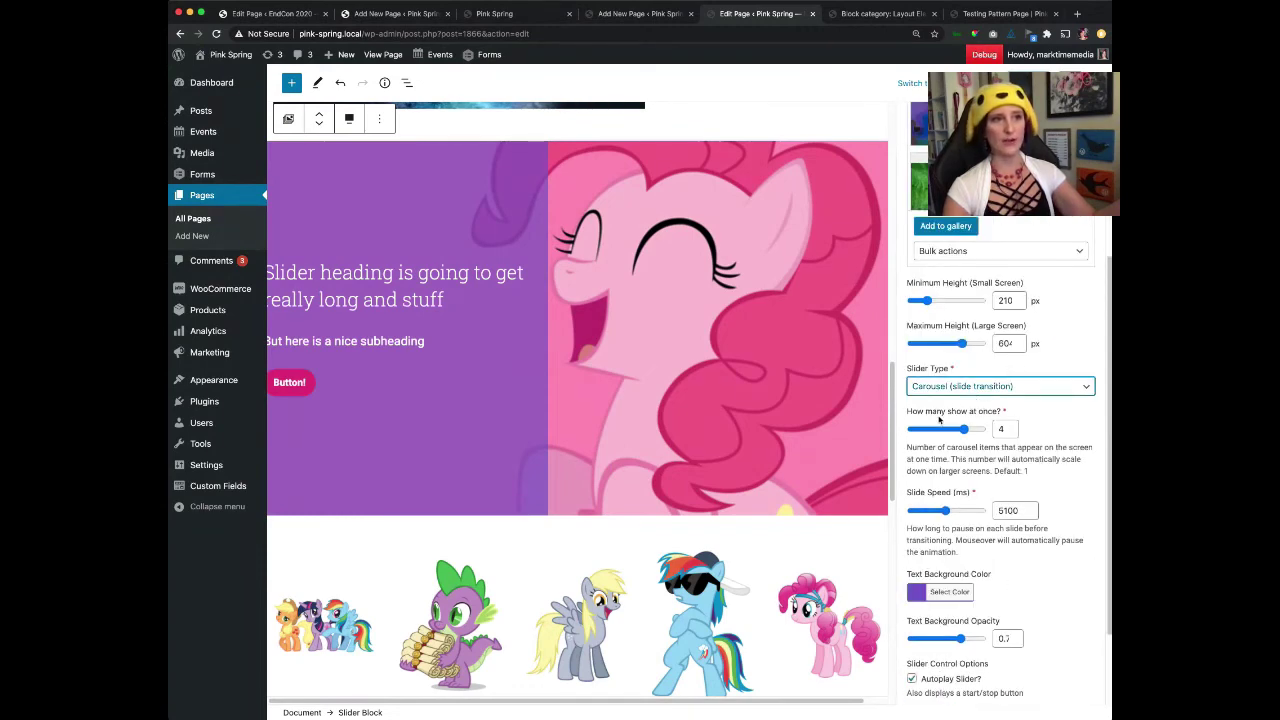
click(963, 430)
scroll(936, 490, down, 1)
scroll(931, 640, down, 2)
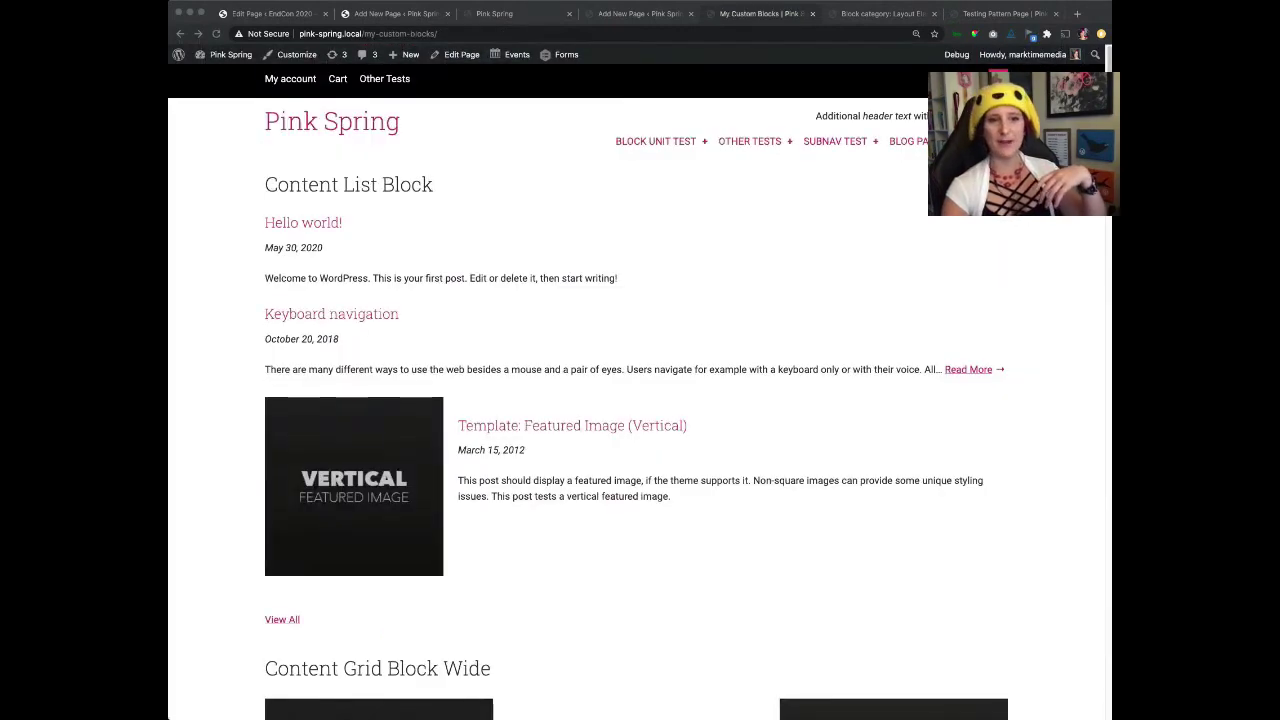
Examine the custom blocks on the published My Custom Blocks page and advance the image slider twice.
scroll(814, 394, down, 15)
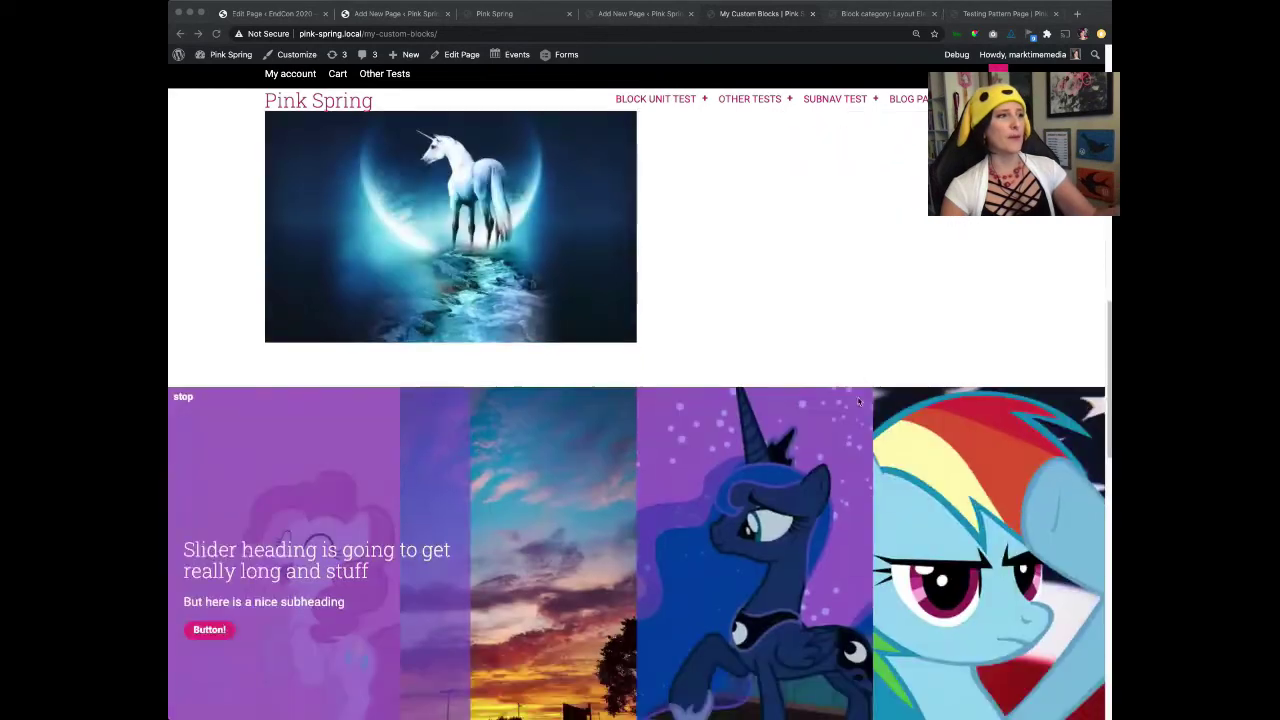
scroll(858, 401, down, 3)
click(1091, 537)
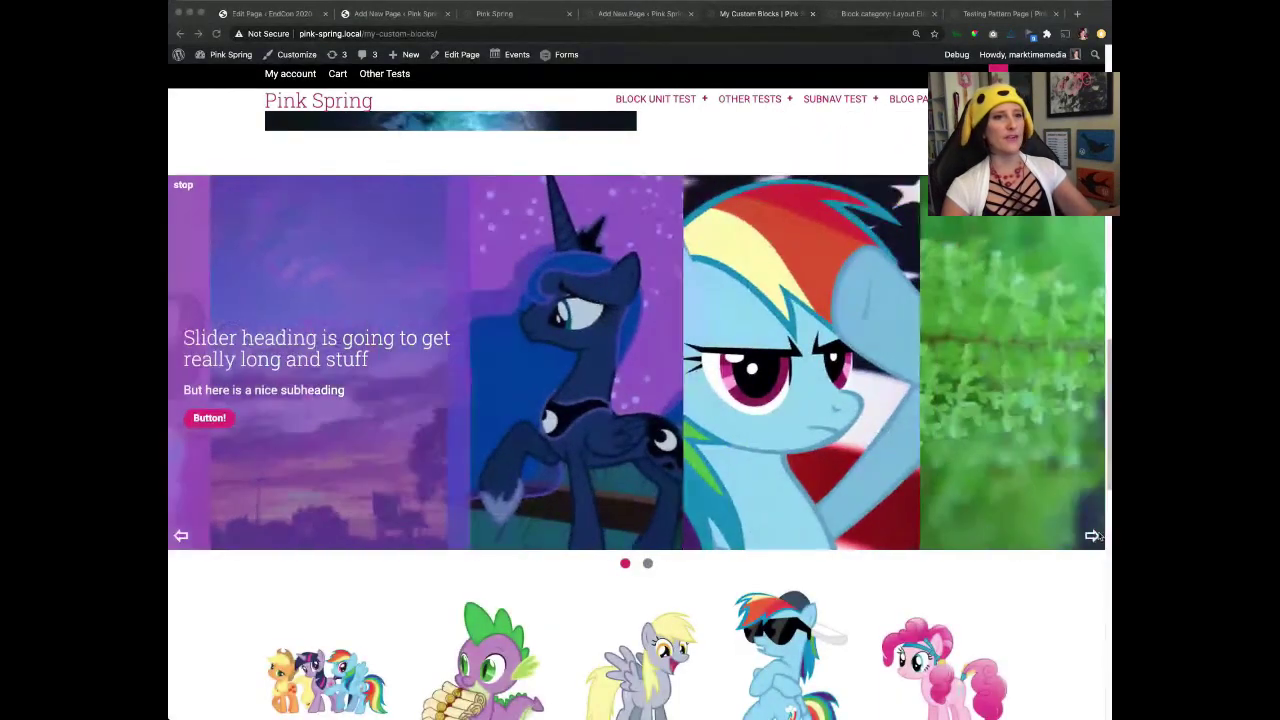
click(1091, 537)
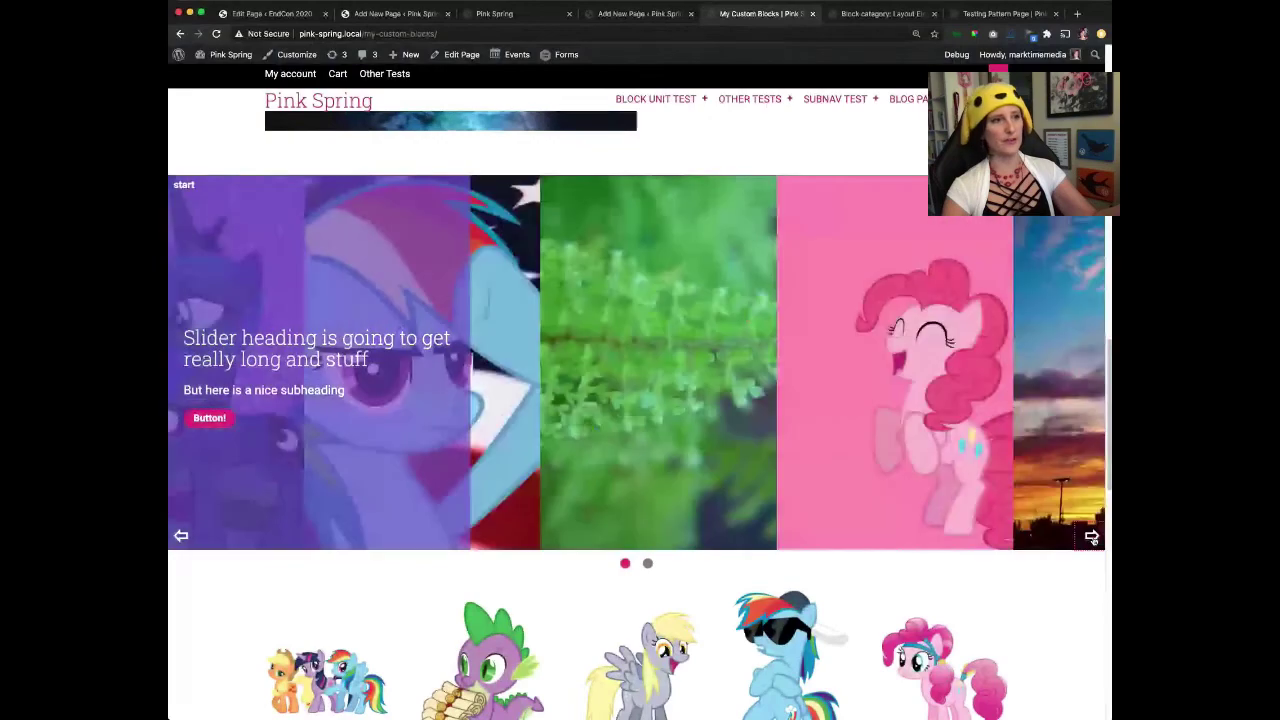
scroll(952, 521, down, 7)
scroll(952, 525, down, 3)
scroll(952, 521, up, 15)
scroll(952, 518, up, 3)
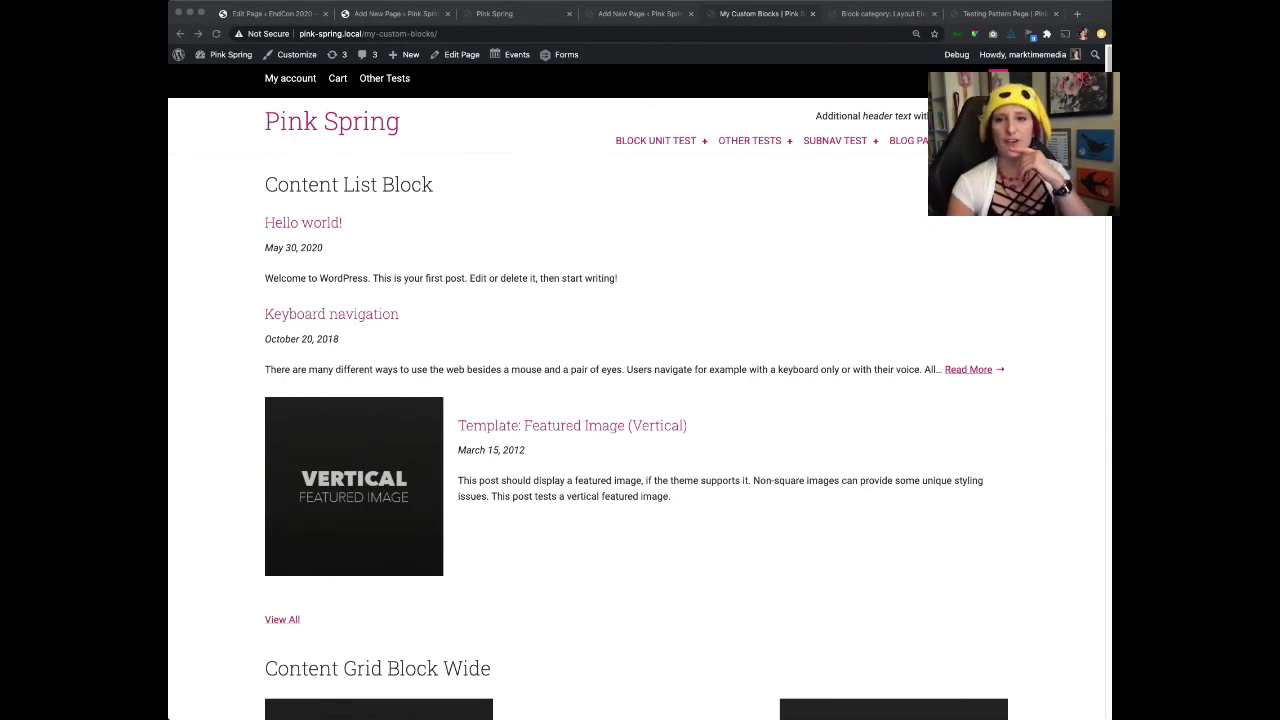
Switch to the new page containing the My Great Call To Action reusable block and look at its transform and move controls.
click(775, 405)
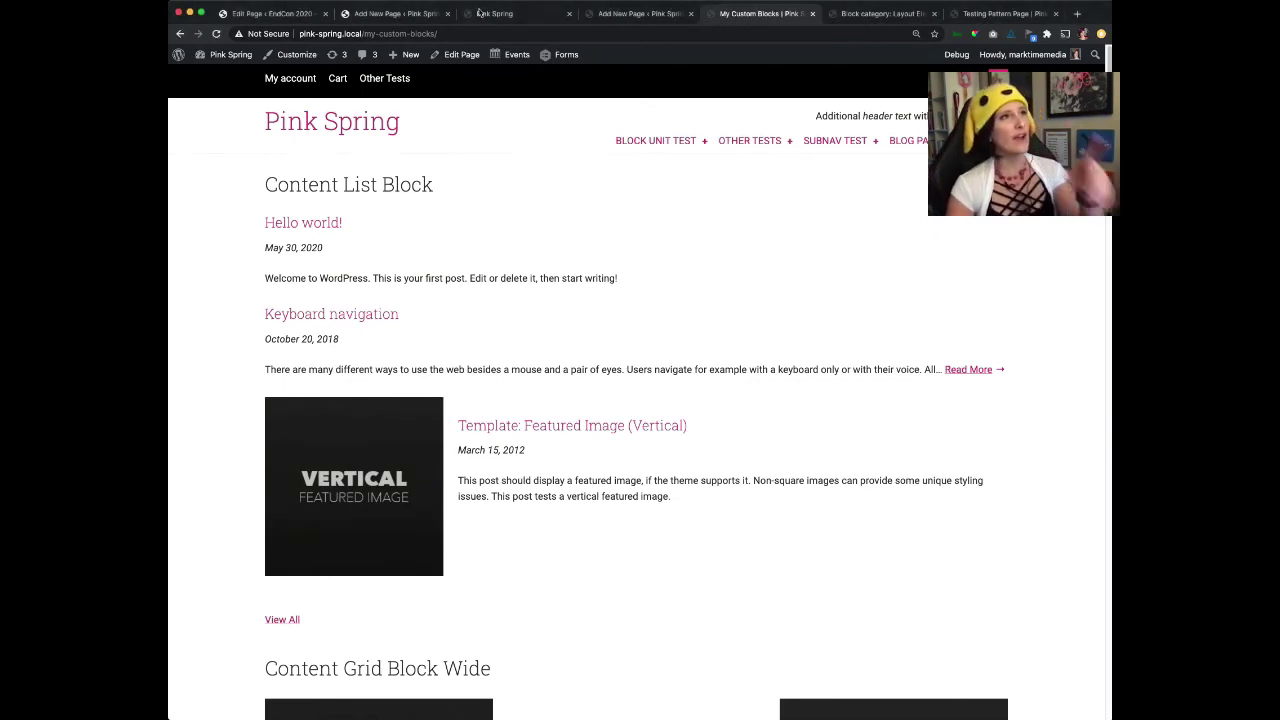
click(645, 18)
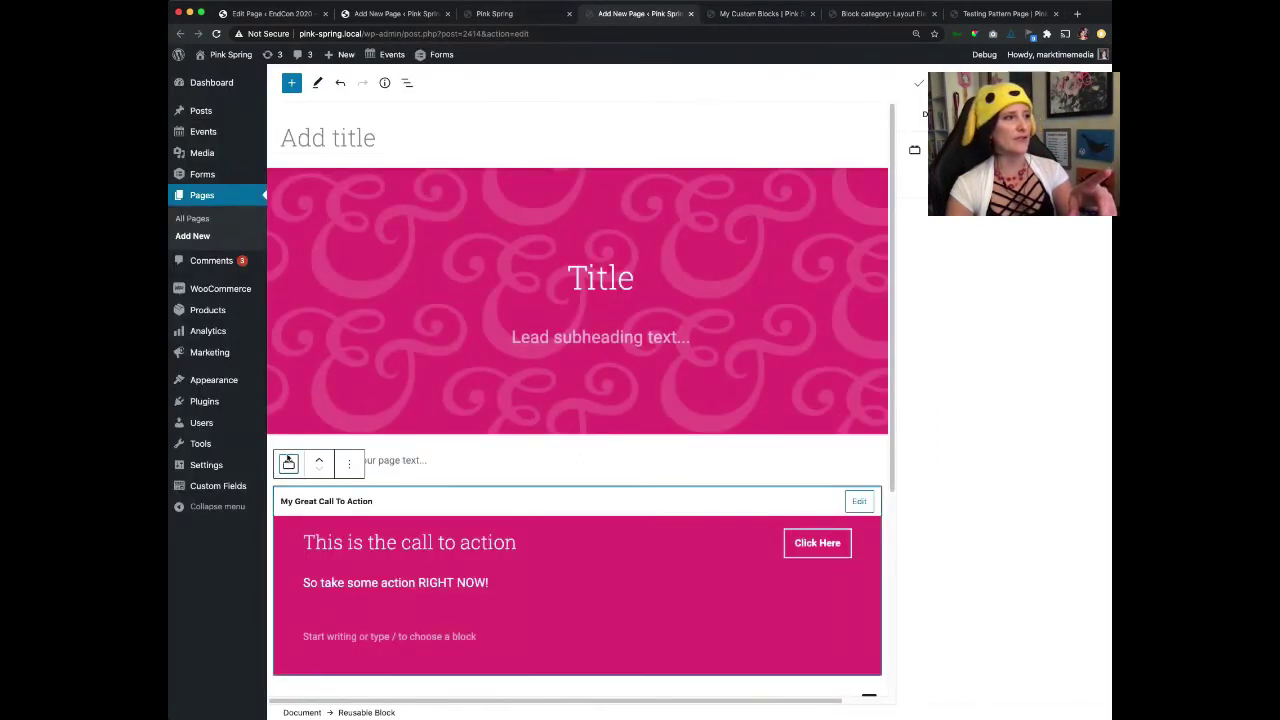
click(284, 472)
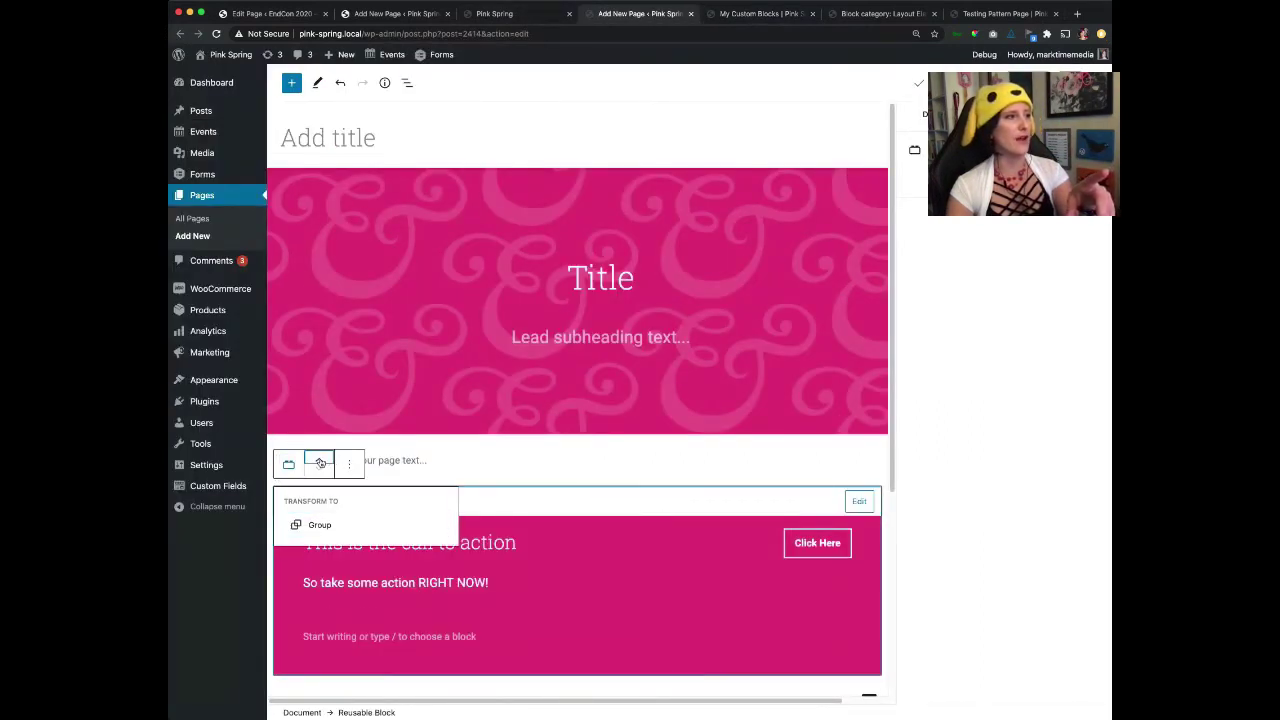
click(318, 462)
click(318, 437)
Reselect the My Great Call To Action block, recheck its transform options and try to move it within the page.
click(563, 646)
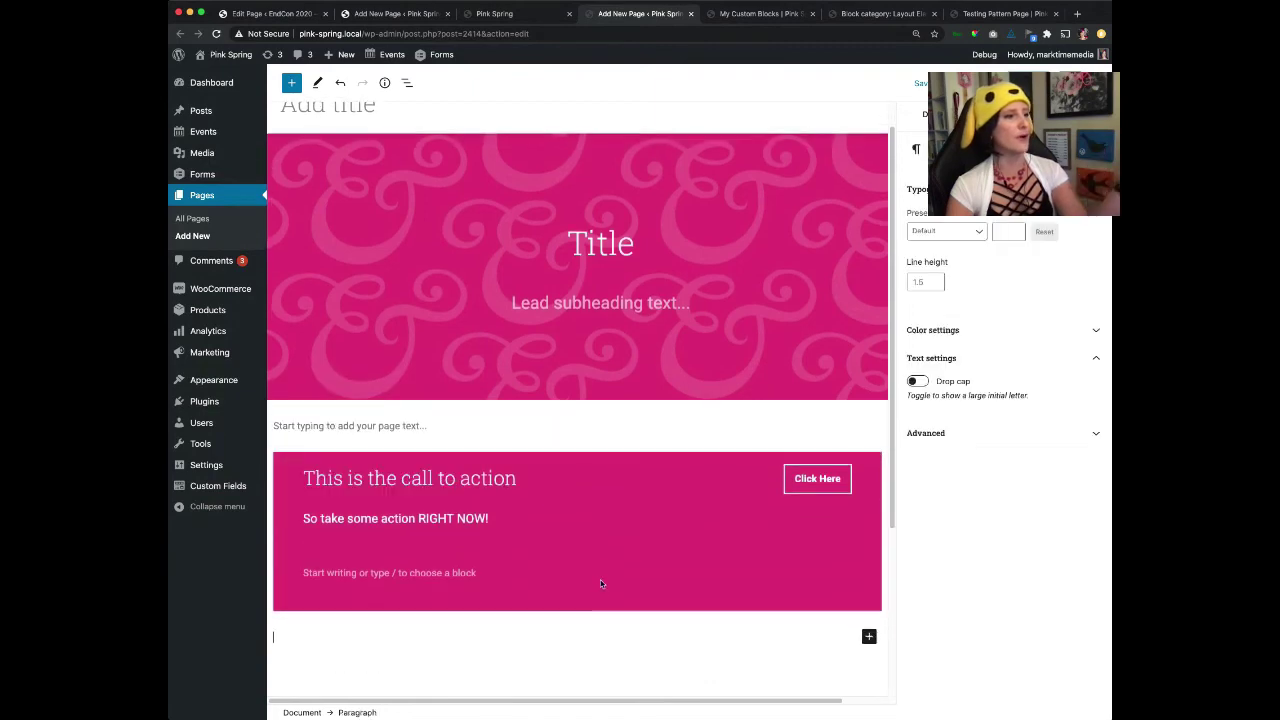
scroll(597, 580, down, 1)
click(640, 432)
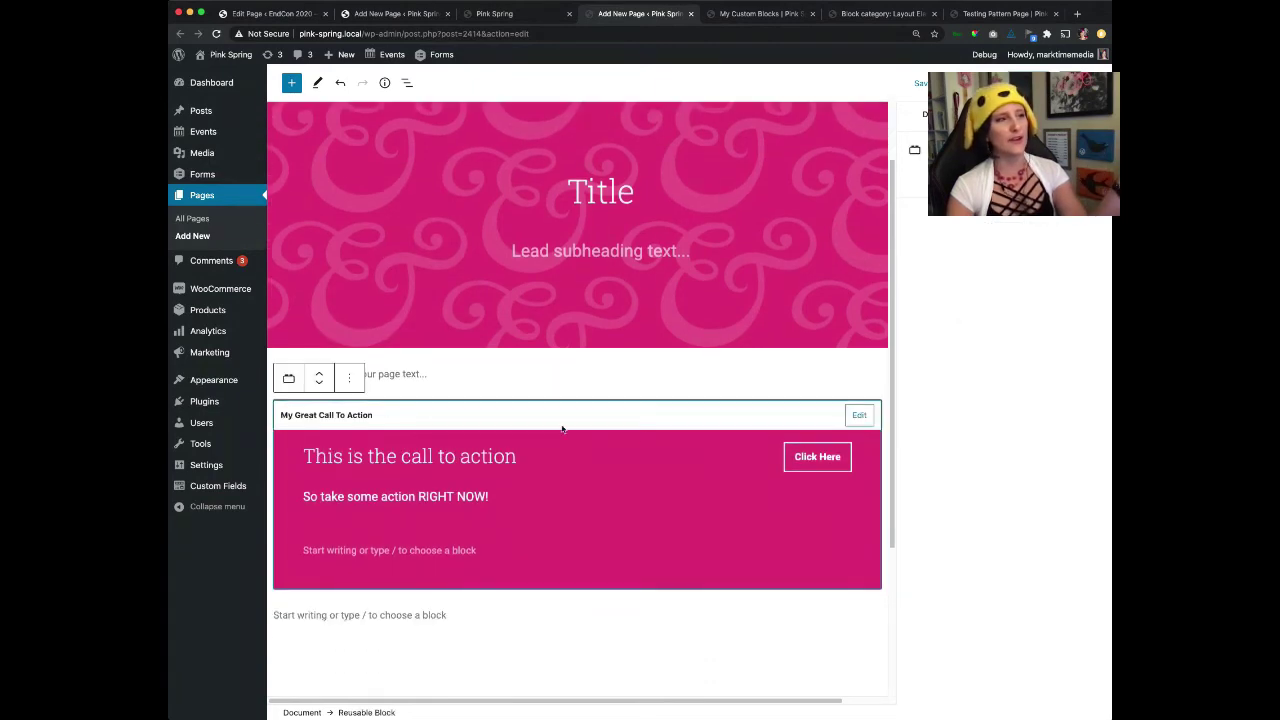
click(286, 379)
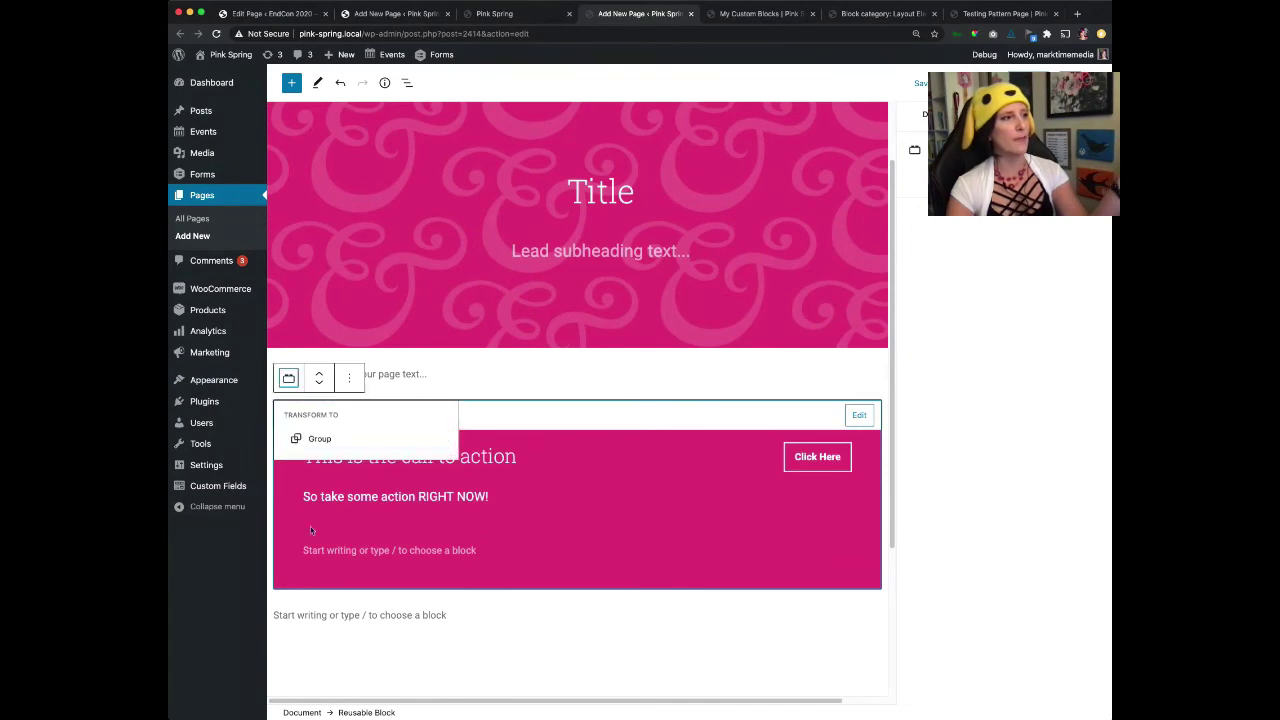
click(318, 381)
drag(318, 452, 373, 372)
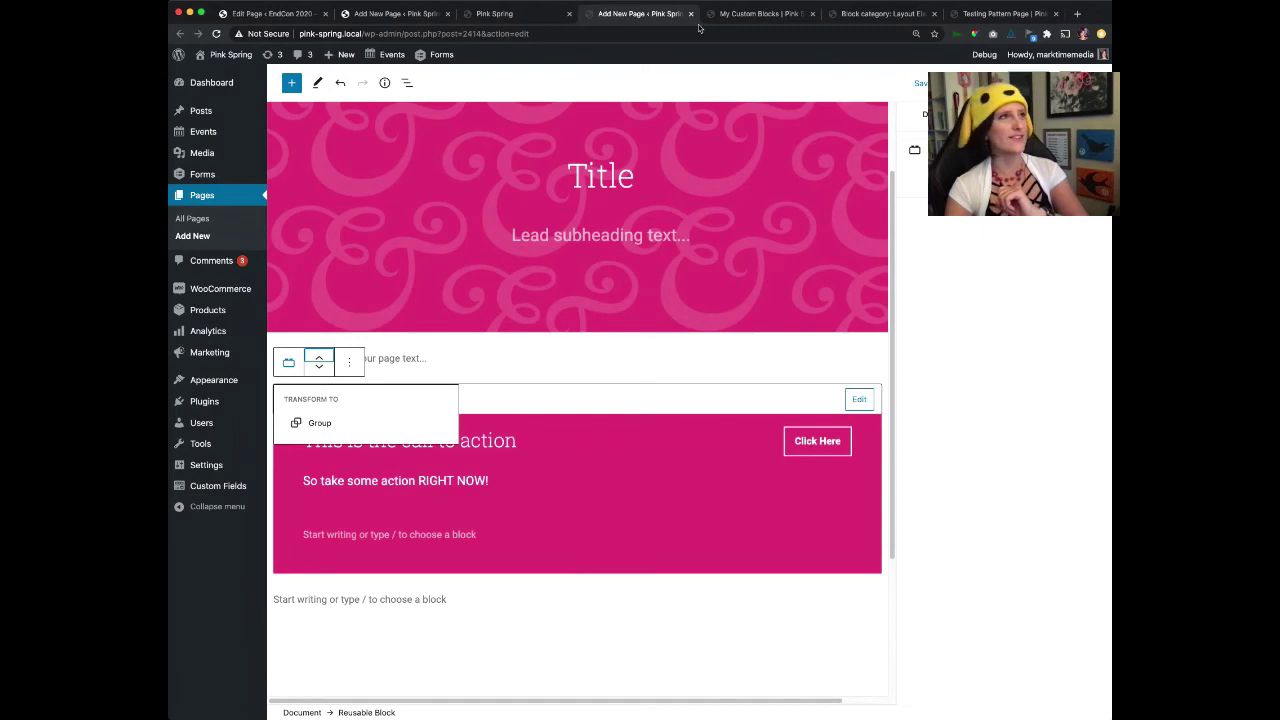
Switch to the other new Pink Spring page, the one containing the pullquote and image columns.
click(758, 14)
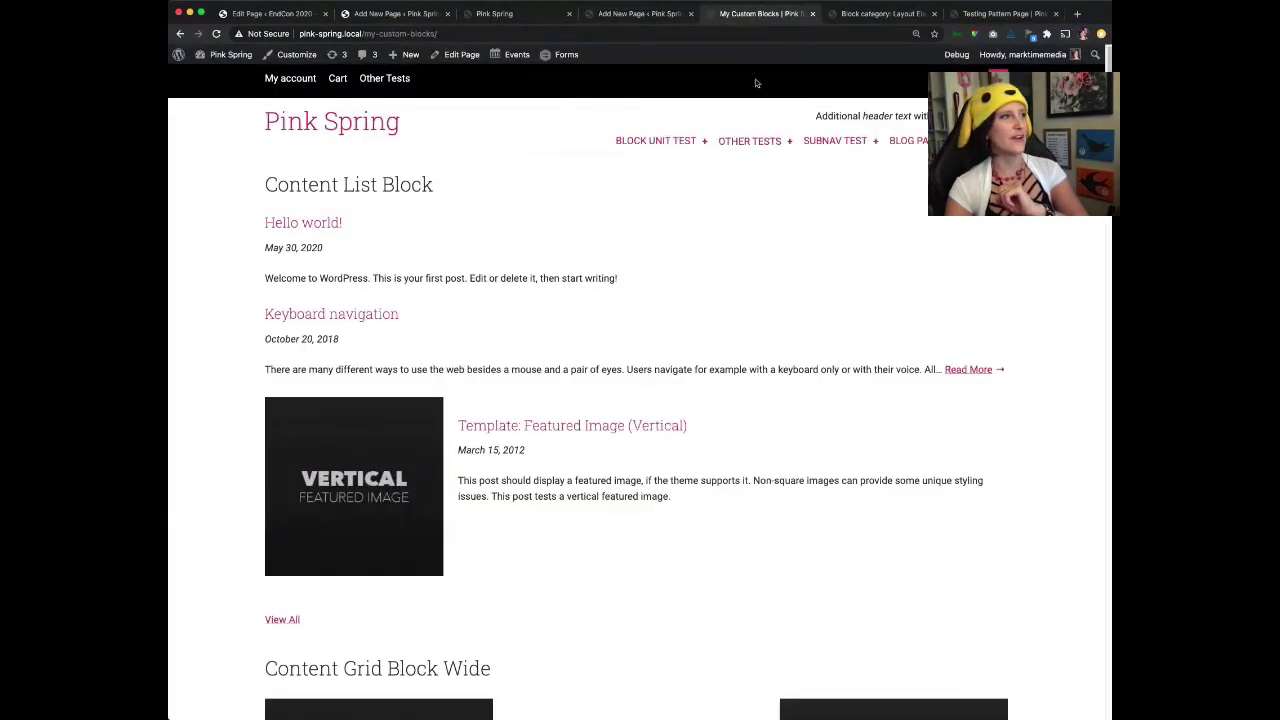
click(888, 14)
click(424, 6)
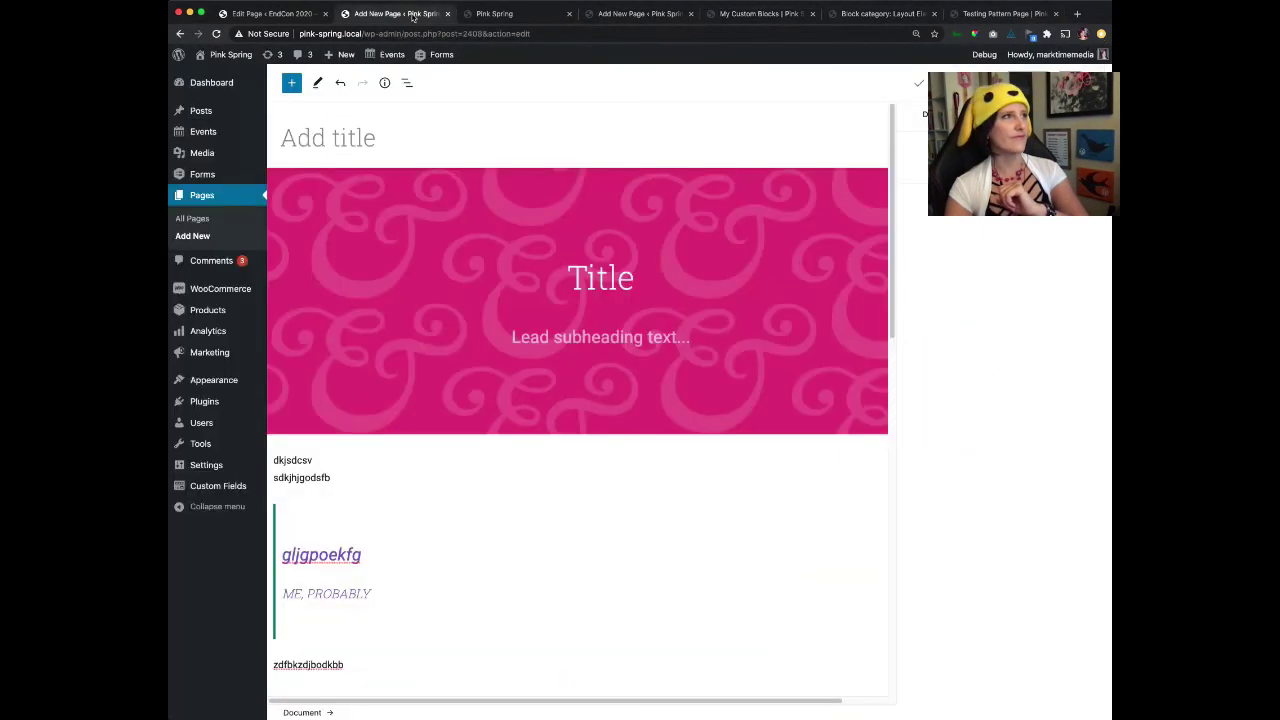
scroll(414, 491, down, 3)
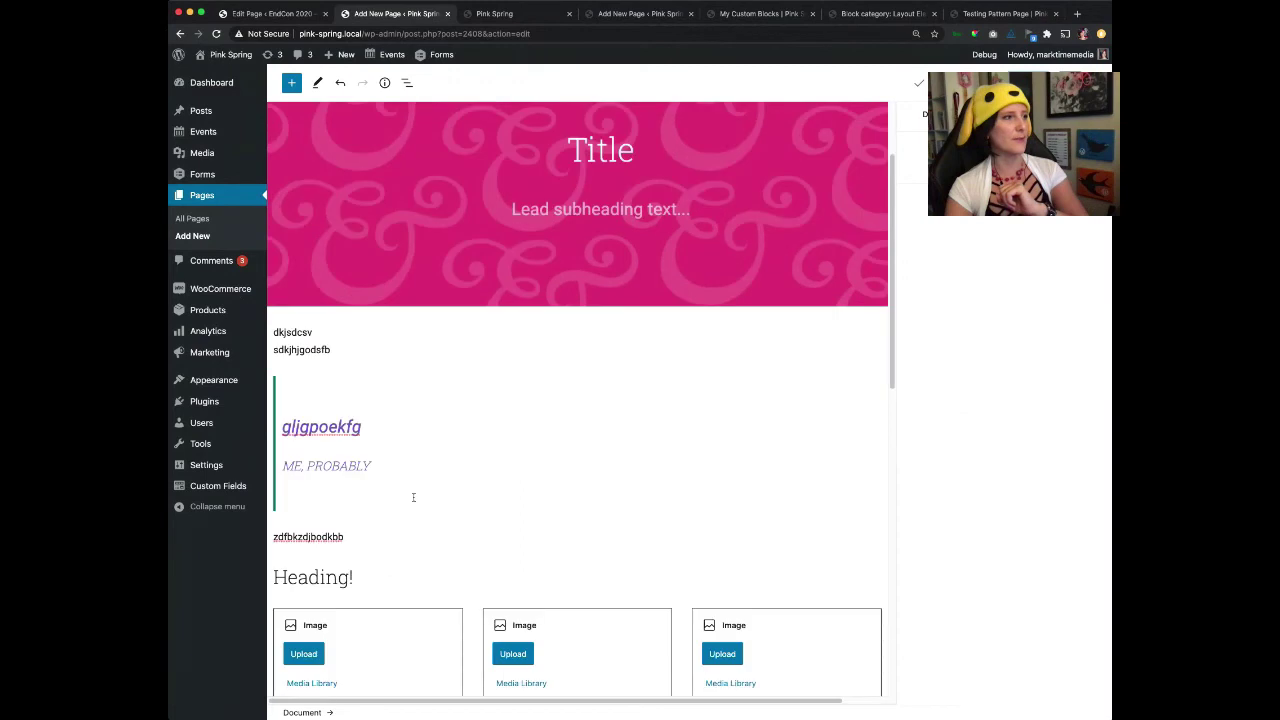
Move the pullquote down four positions to just above the My Great Call To Action block.
click(328, 397)
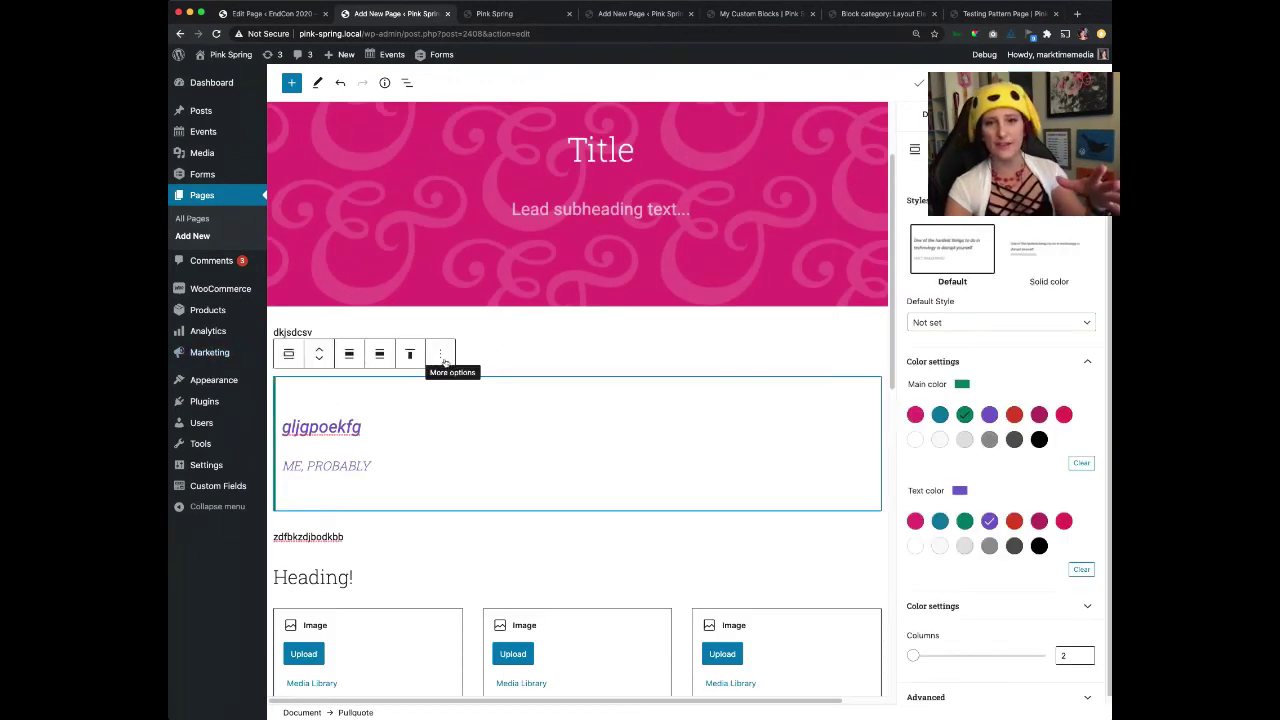
drag(320, 356, 416, 340)
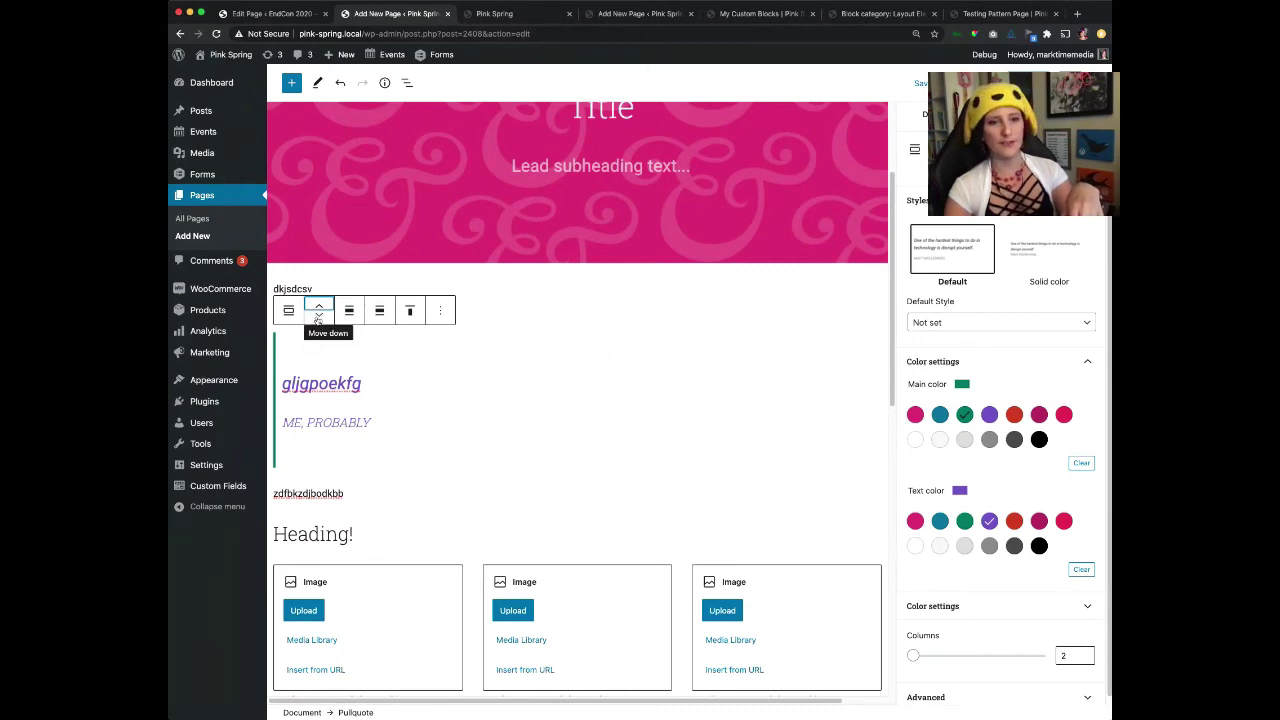
click(318, 312)
click(318, 312)
click(318, 312)
click(318, 312)
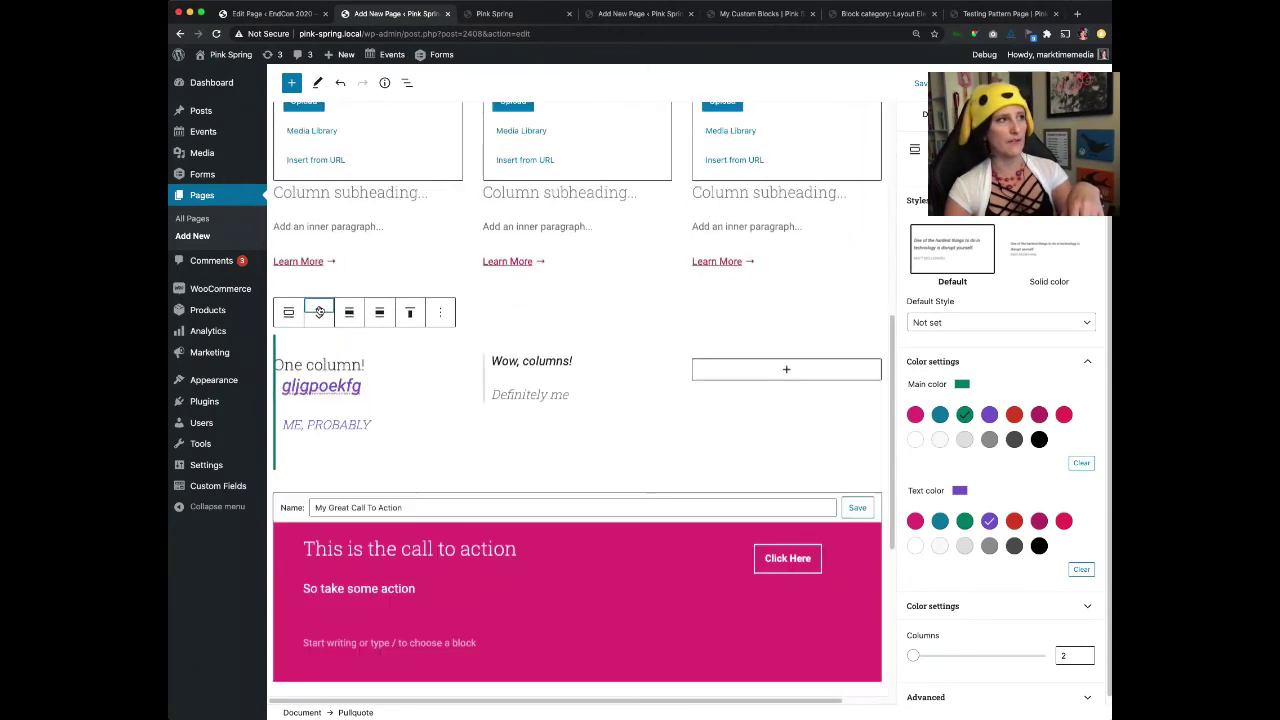
Move the pullquote back up to between the Heading! block and the image columns, and switch the editor to the top toolbar.
click(319, 306)
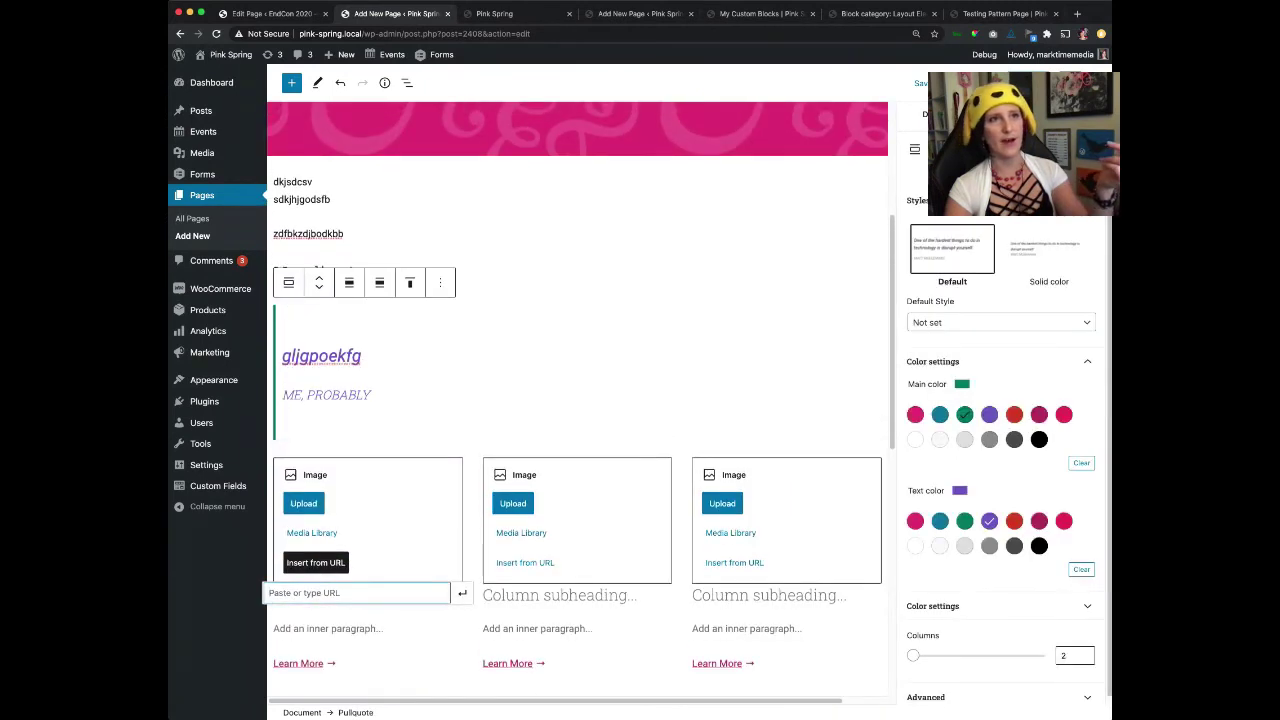
click(1097, 83)
click(1005, 163)
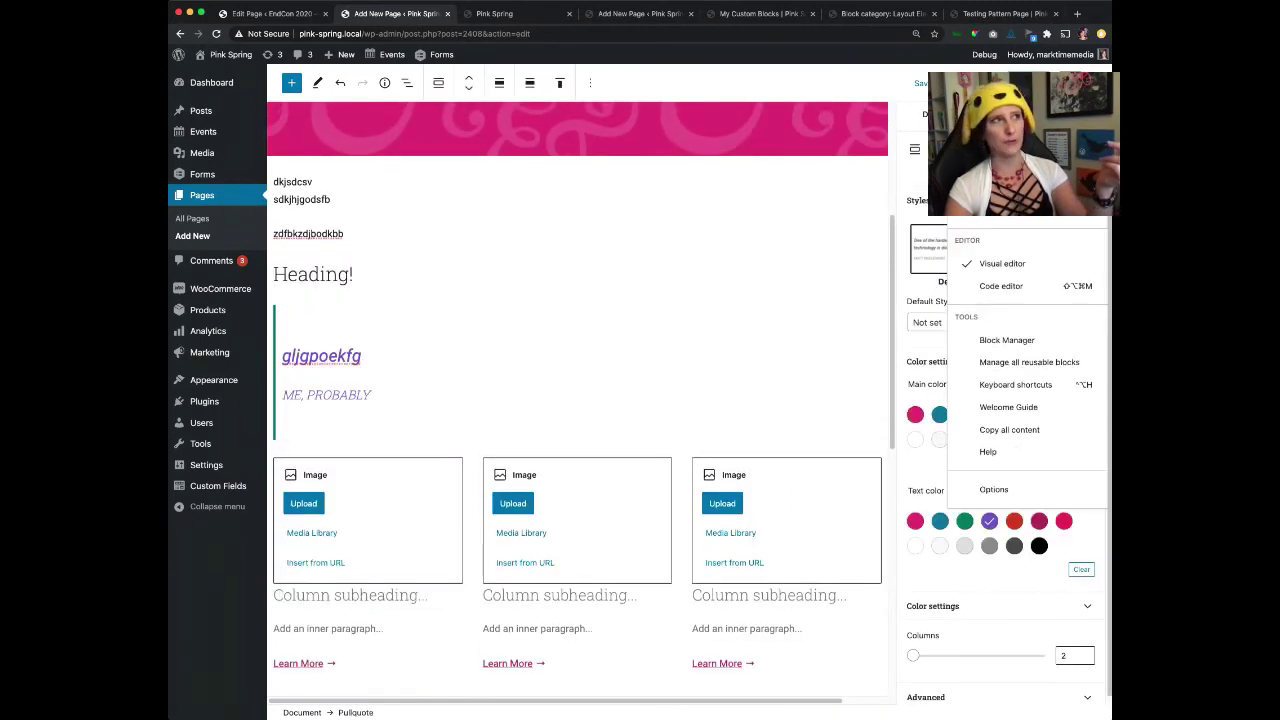
Select the pullquote and move it down three positions to below the My Great Call To Action block.
click(377, 321)
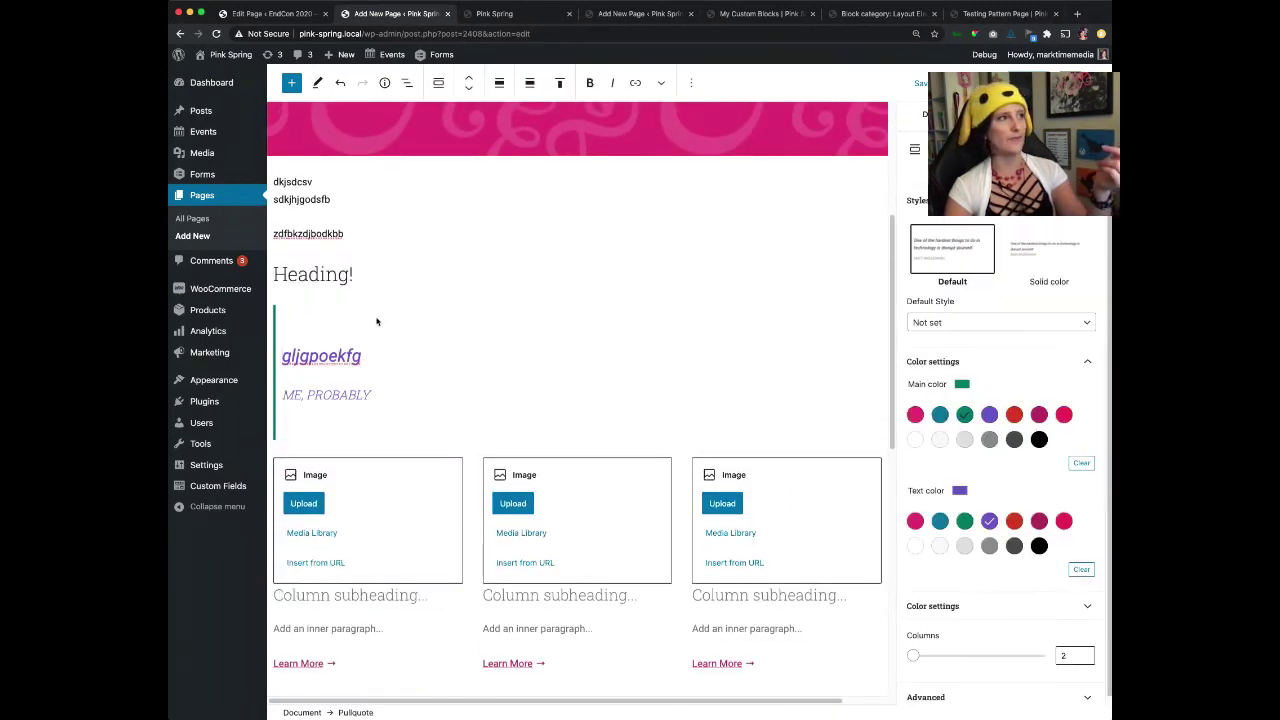
click(468, 89)
click(468, 89)
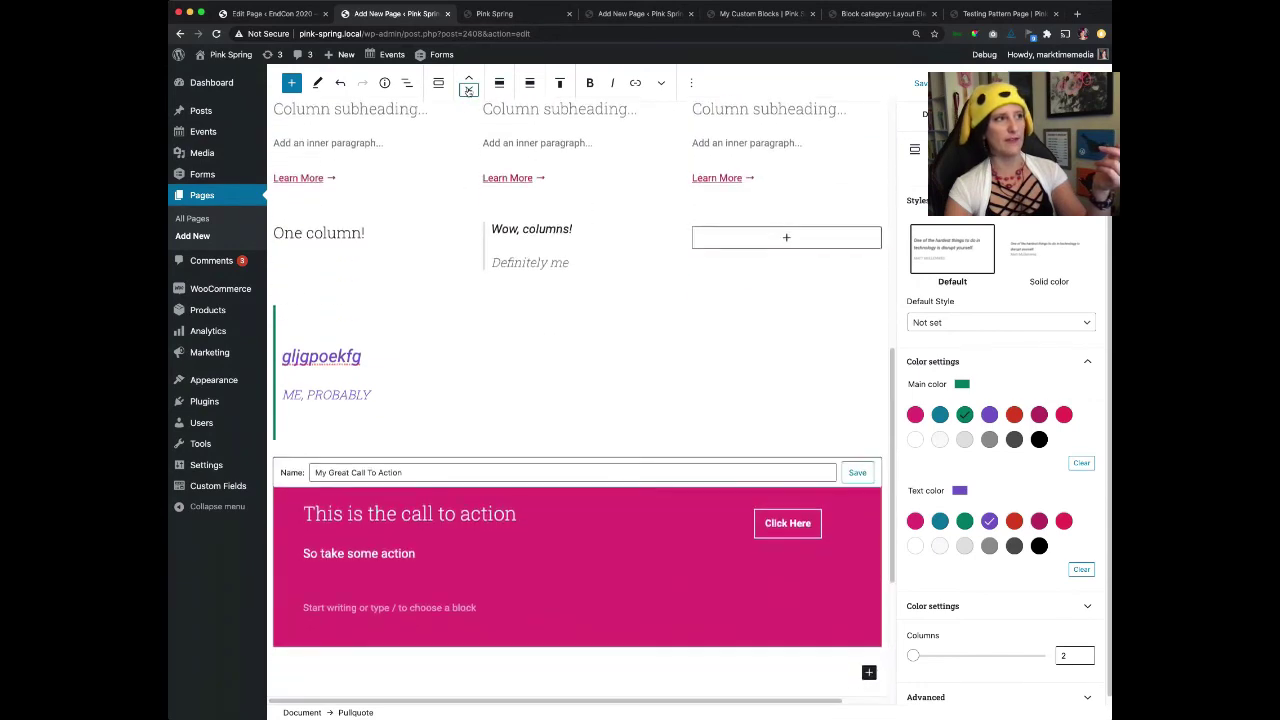
click(468, 89)
Move the pullquote up four positions to between the second paragraph and the Heading! block.
click(468, 77)
click(468, 77)
click(468, 77)
click(468, 77)
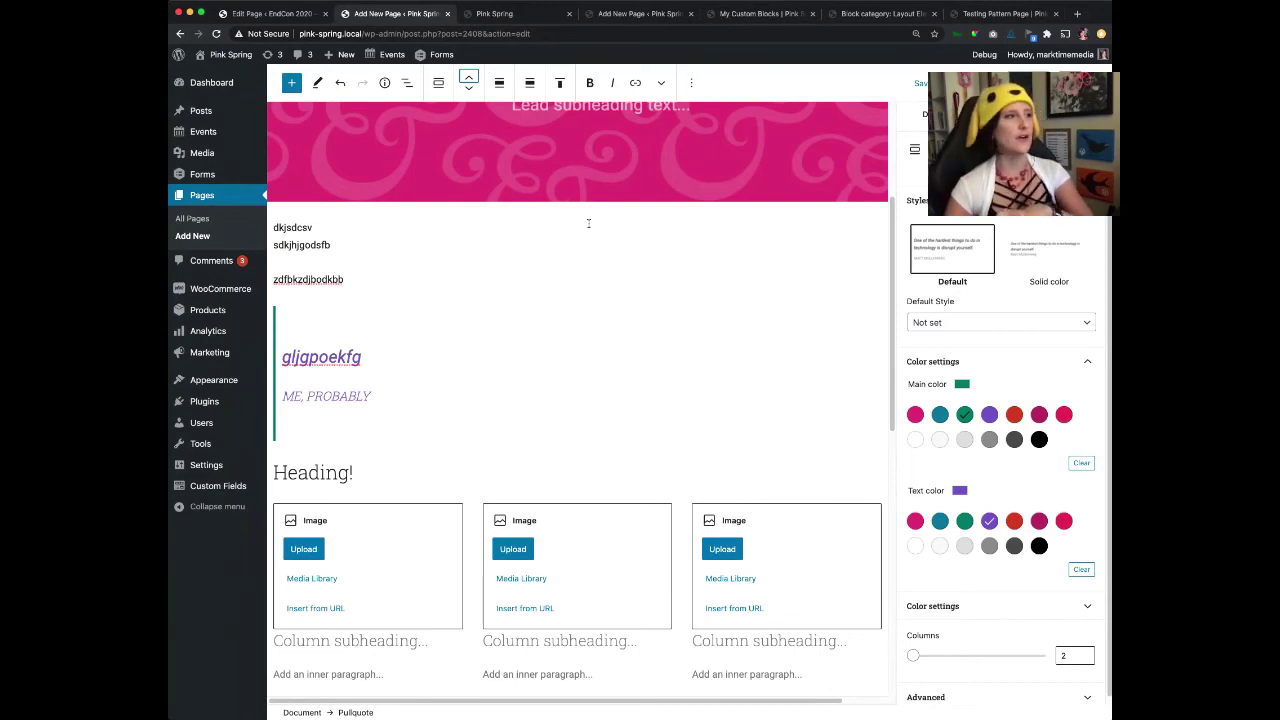
Select the two text paragraphs and the pullquote below the page banner together as a group of blocks.
click(405, 330)
click(800, 222)
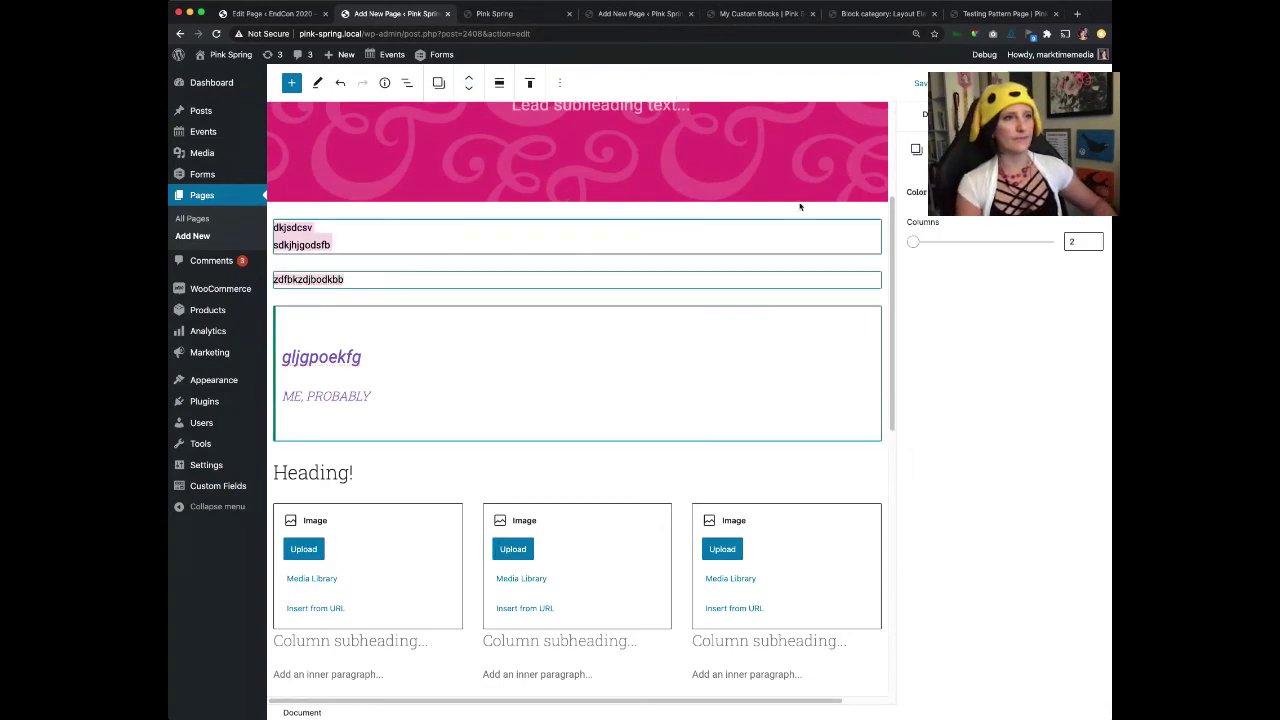